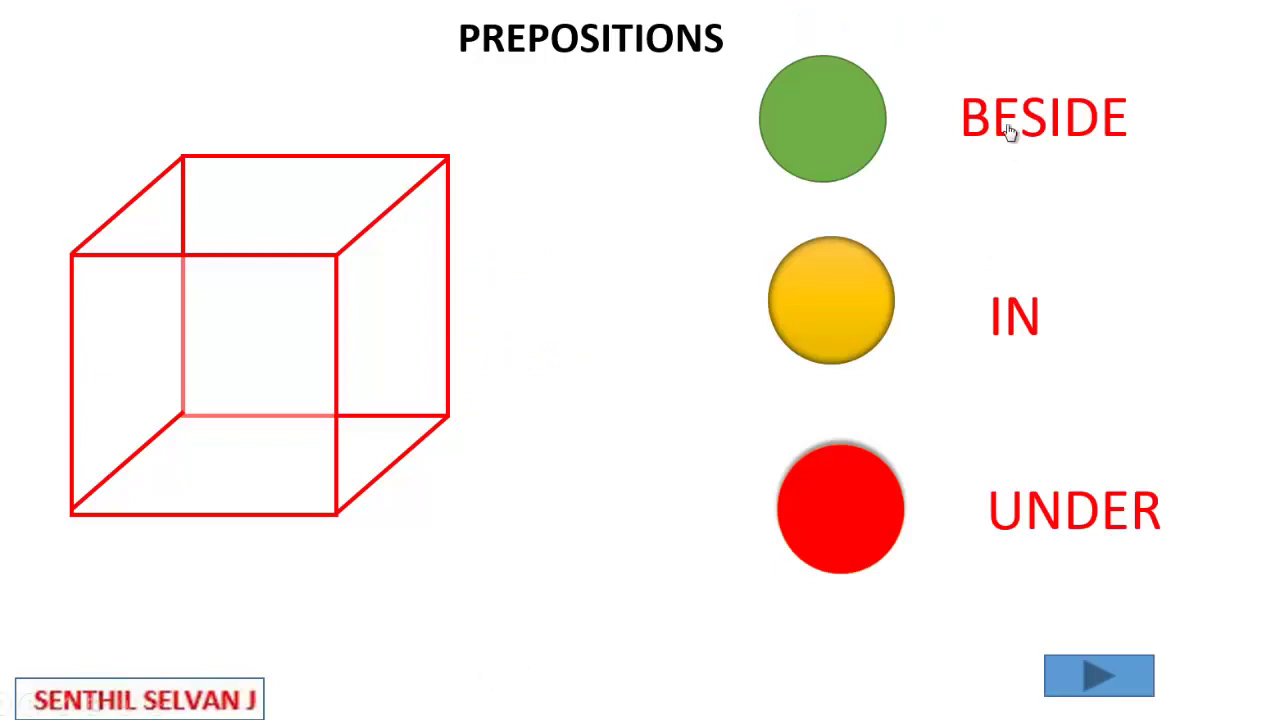
Play the green, yellow and red balls' BESIDE, IN and UNDER moves twice, then end the show.
left_click(1045, 135)
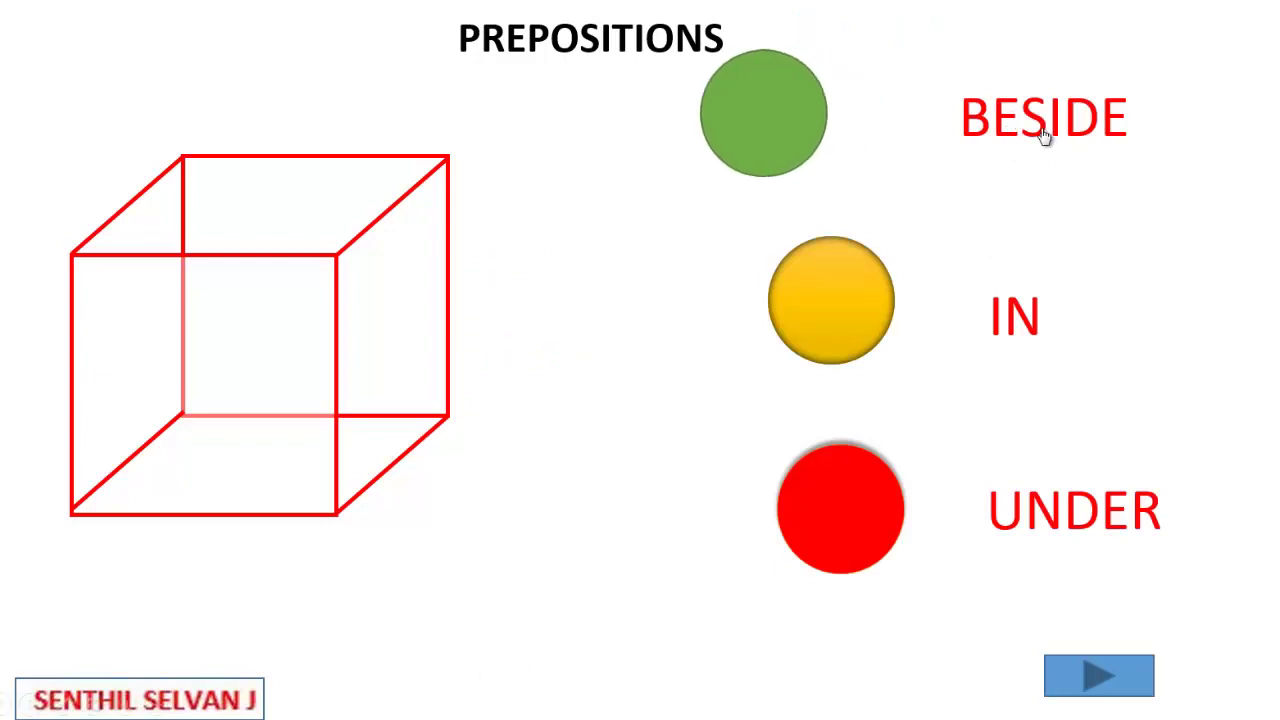
left_click(1025, 325)
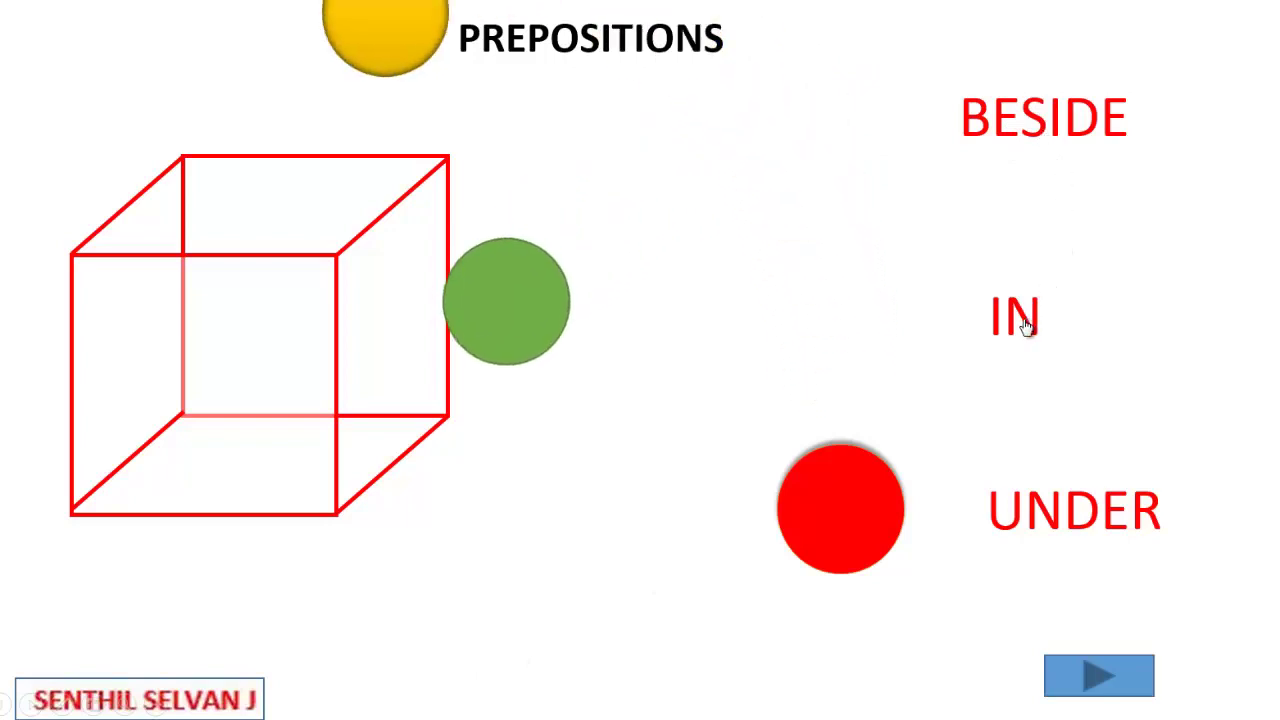
left_click(1083, 515)
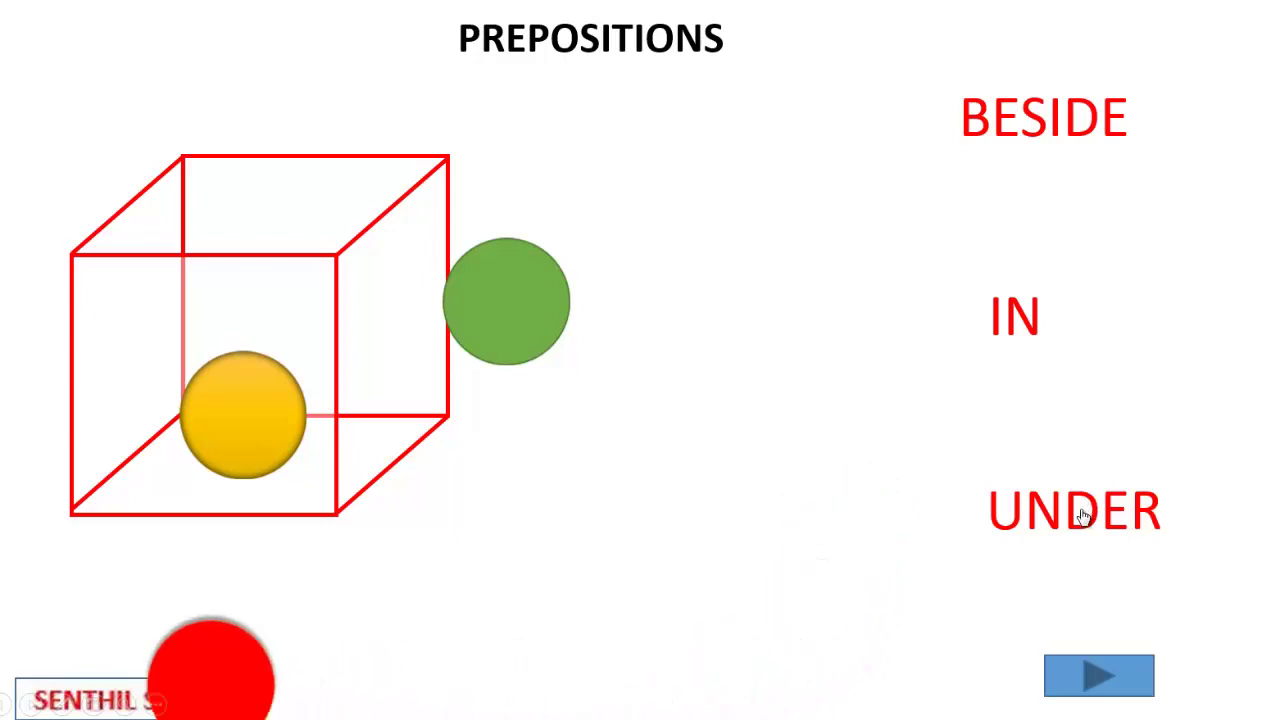
left_click(1045, 122)
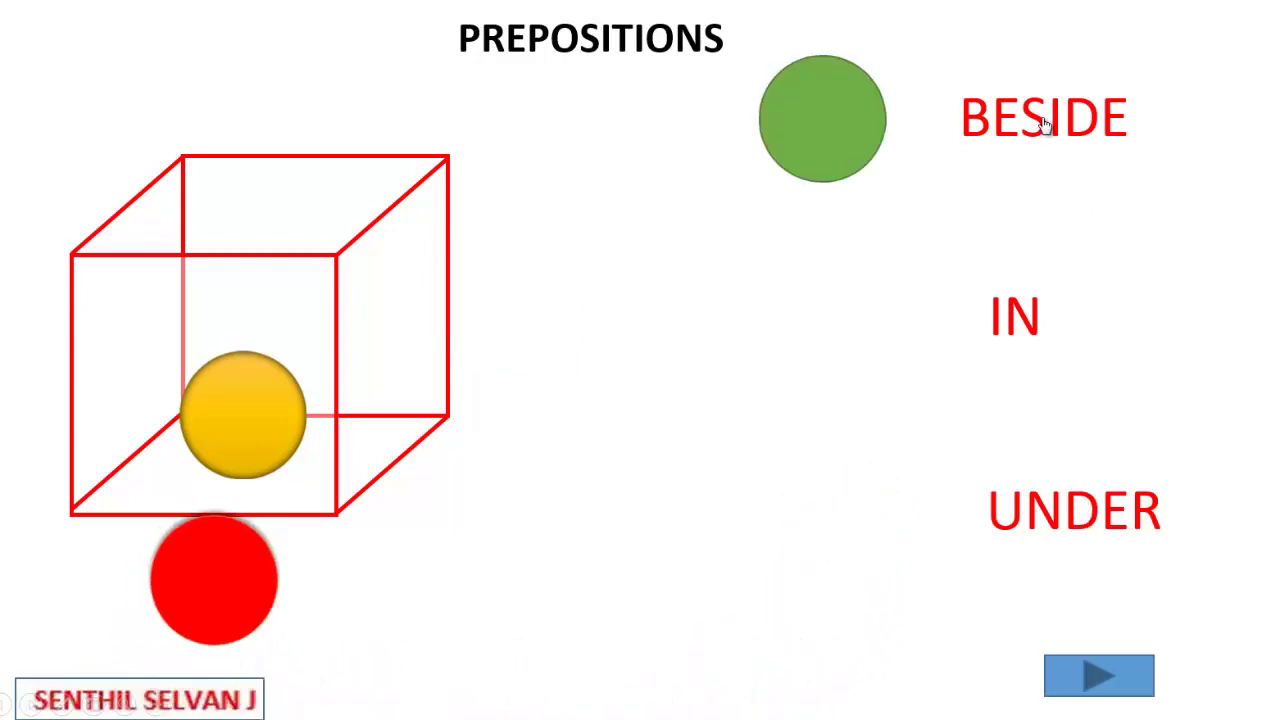
left_click(1018, 320)
left_click(1018, 320)
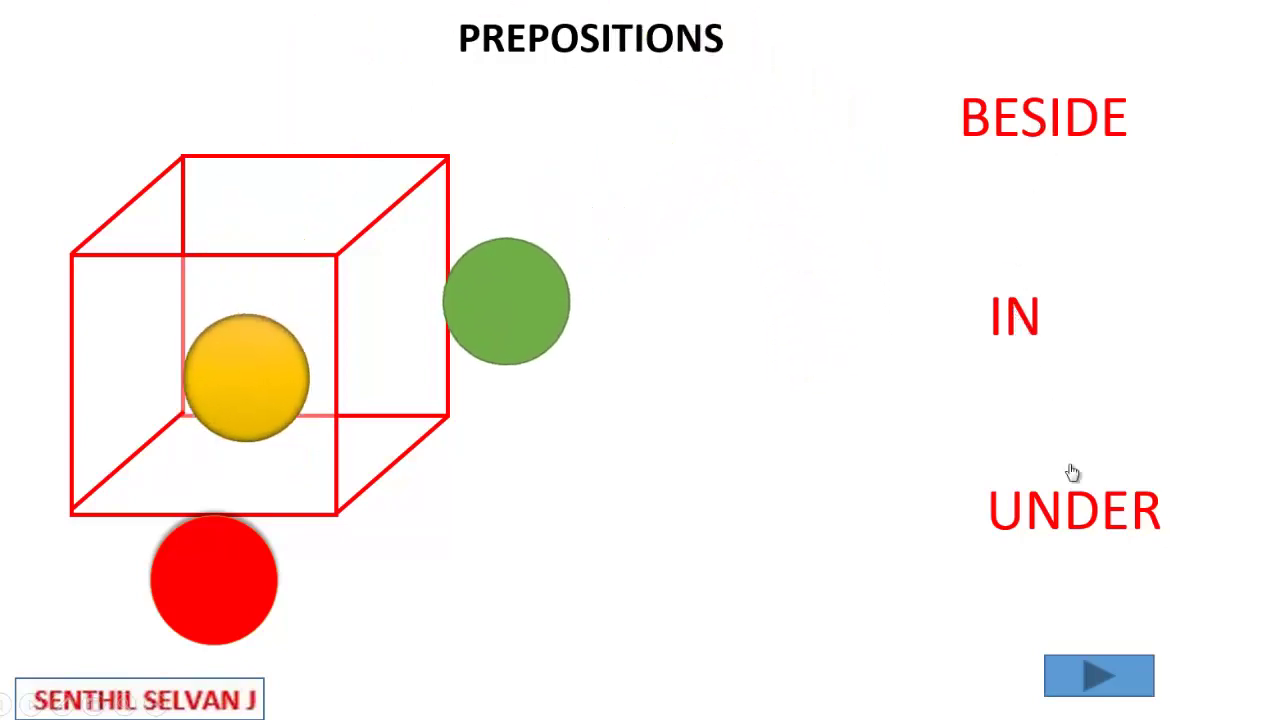
left_click(1072, 510)
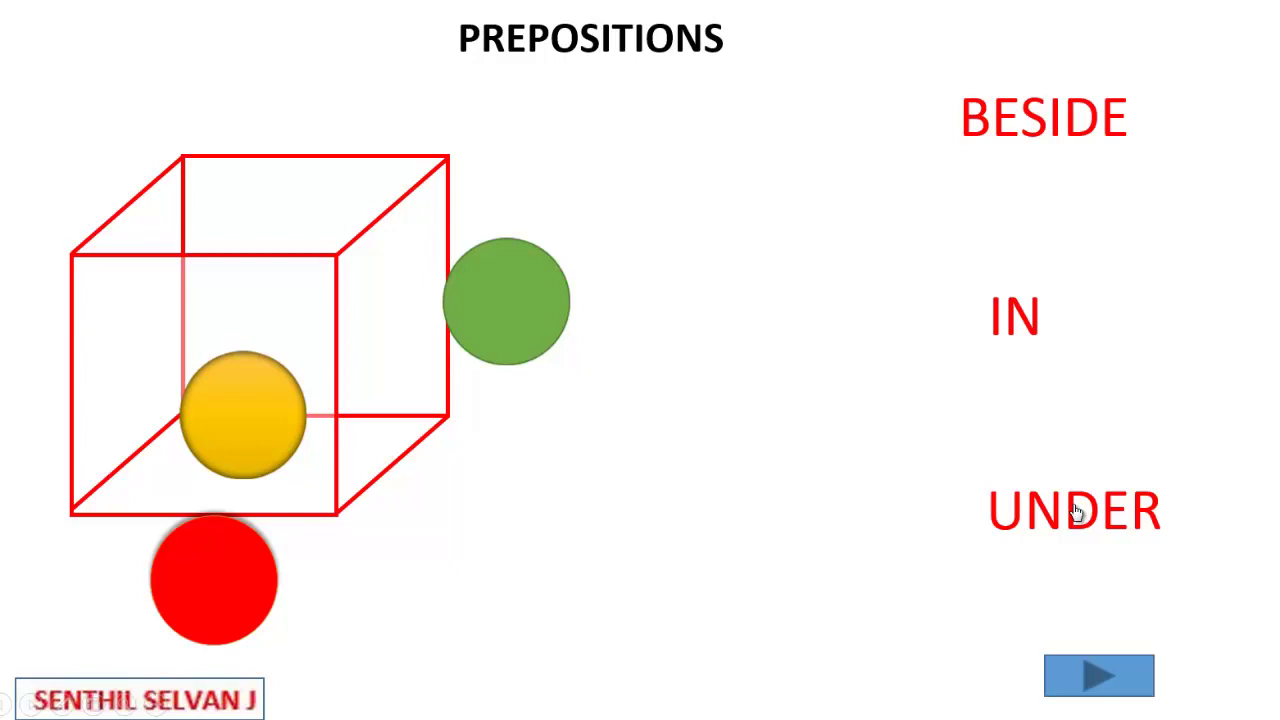
key("Escape")
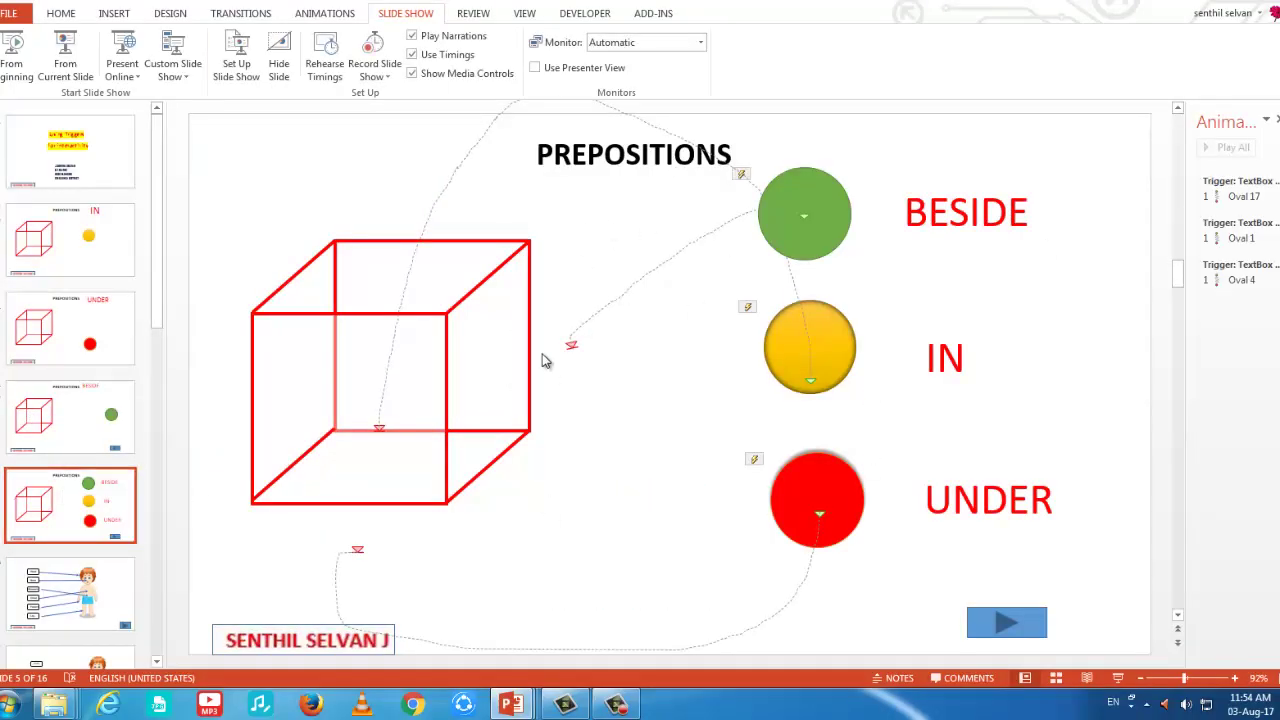
Inspect the cube, the three balls and the BESIDE, IN, UNDER labels, ending with the green ball selected.
left_click(442, 486)
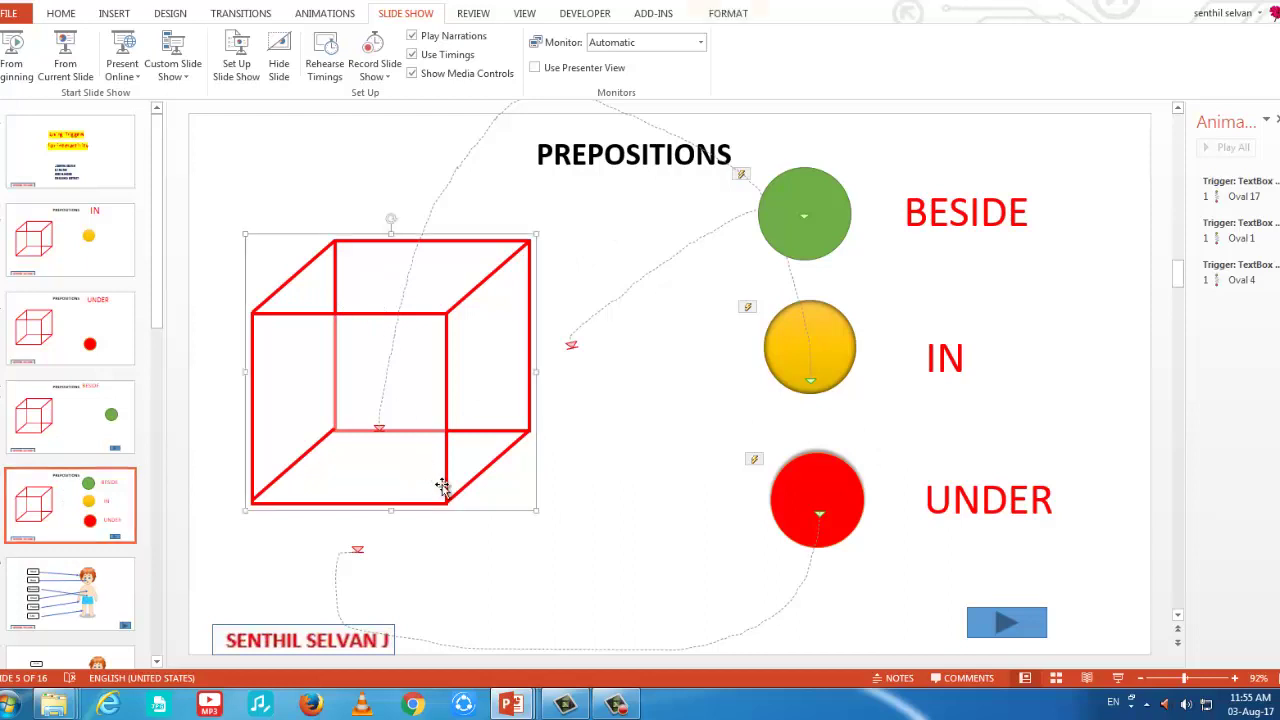
left_click(825, 250)
left_click(822, 345)
left_click(838, 492)
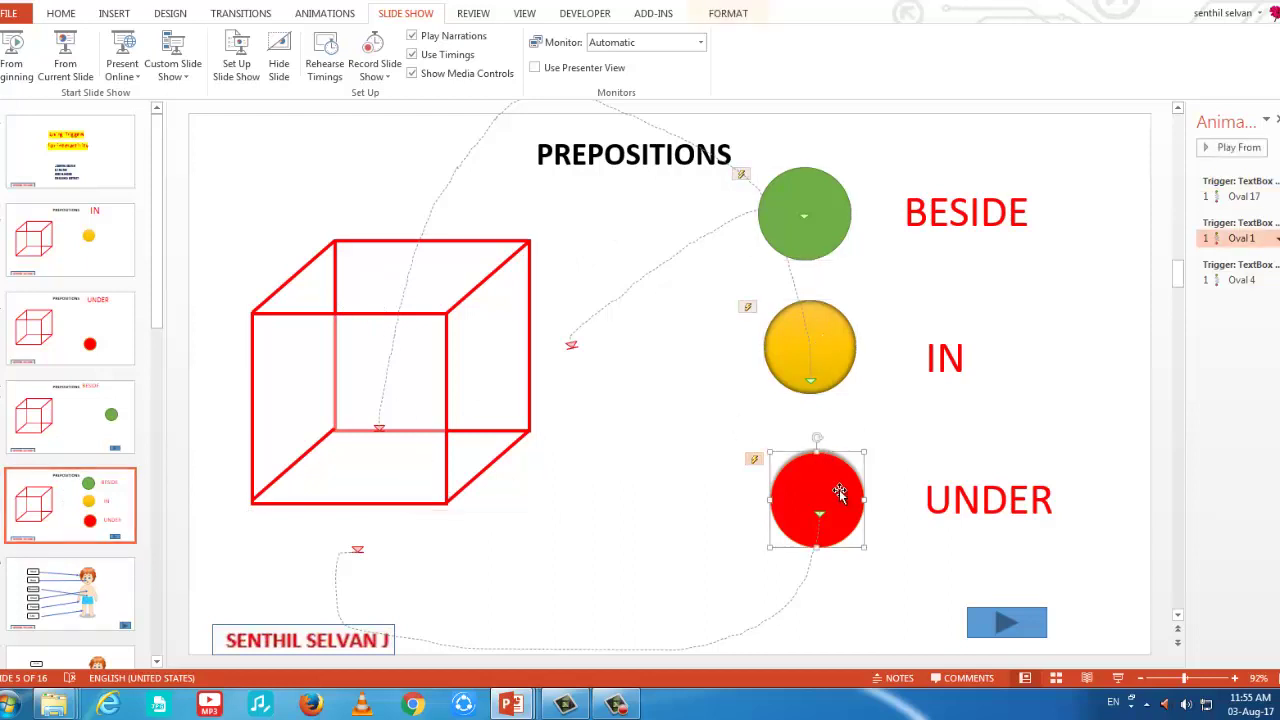
left_click(980, 211)
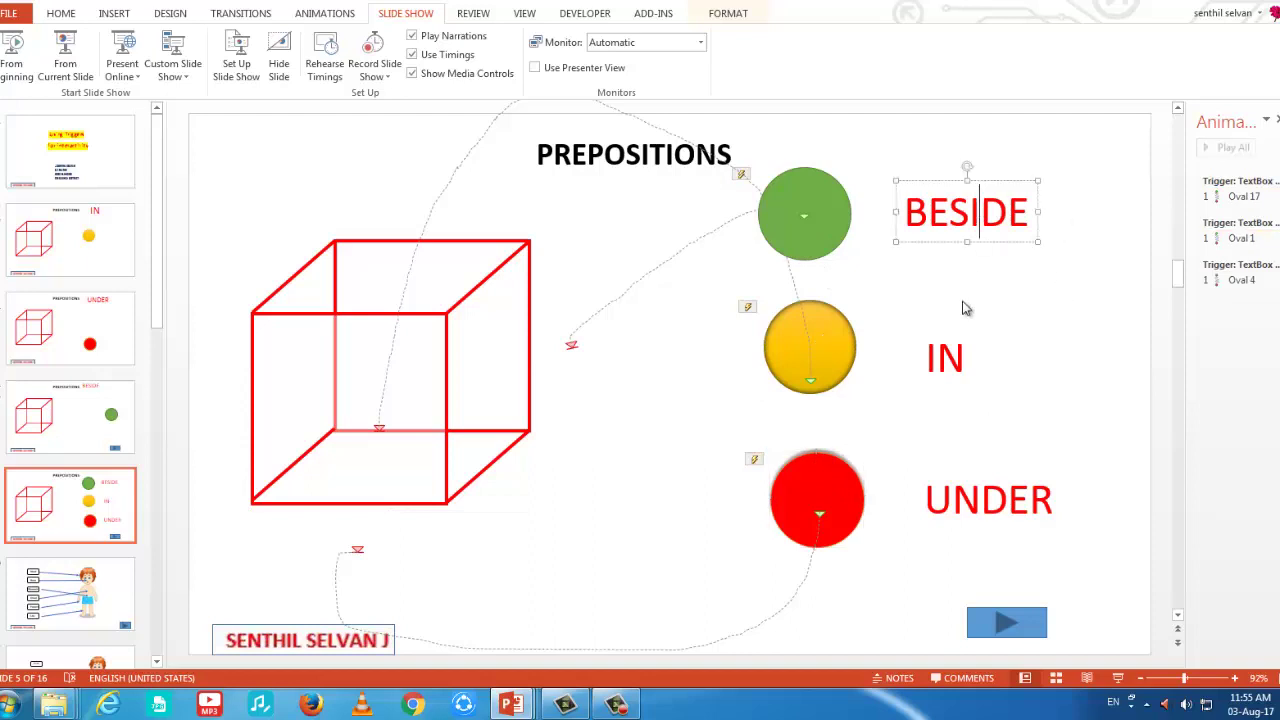
left_click(950, 347)
left_click(997, 478)
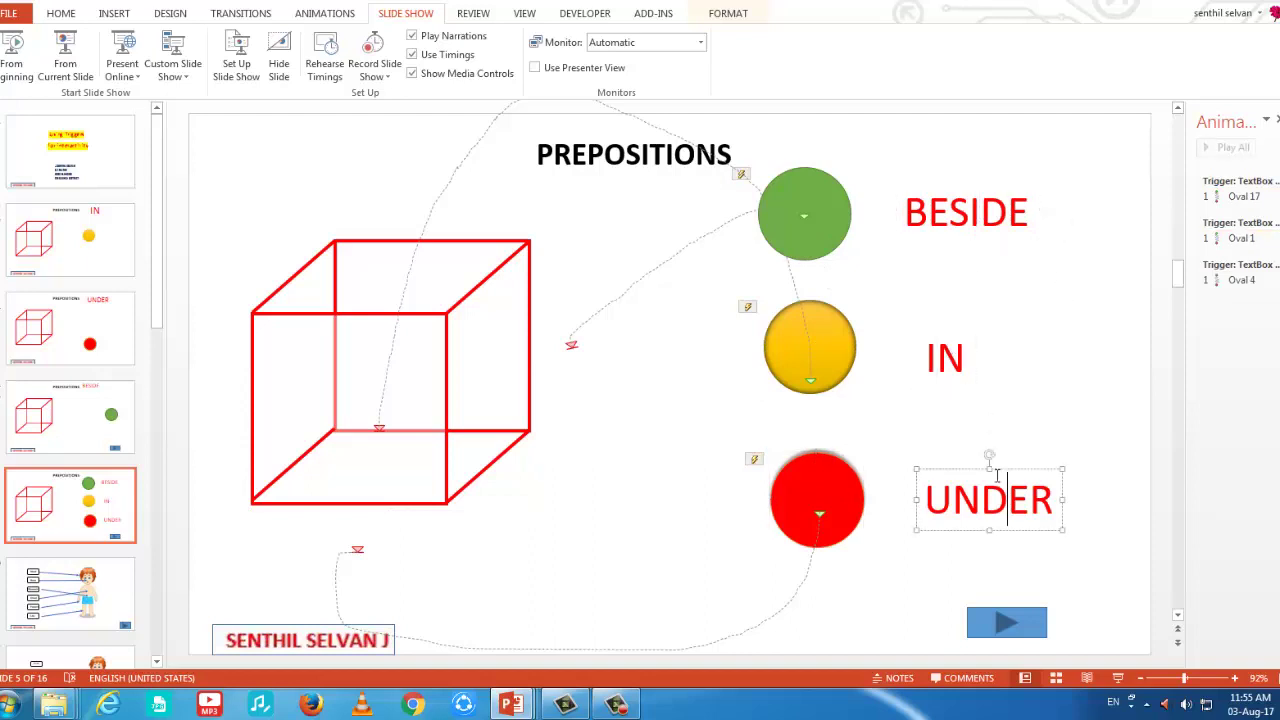
left_click(834, 241)
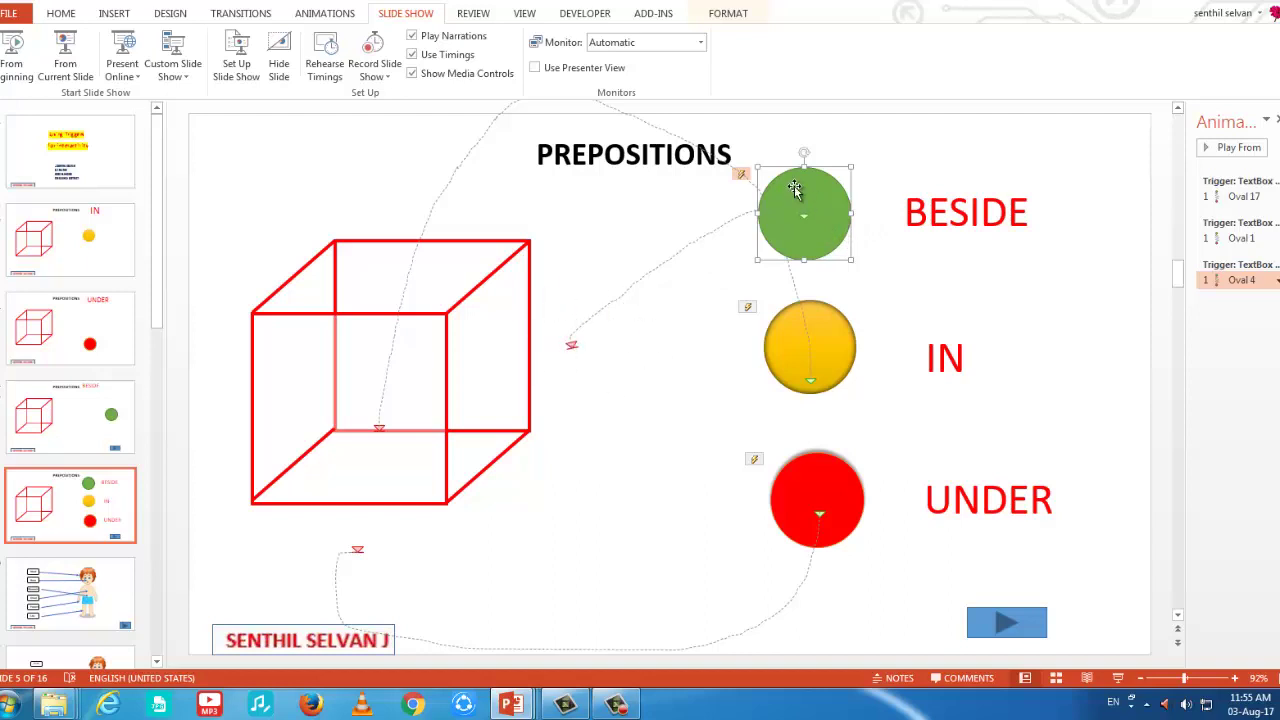
Draw a Custom Path for the green ball running from its spot to the cube's right side.
left_click(310, 16)
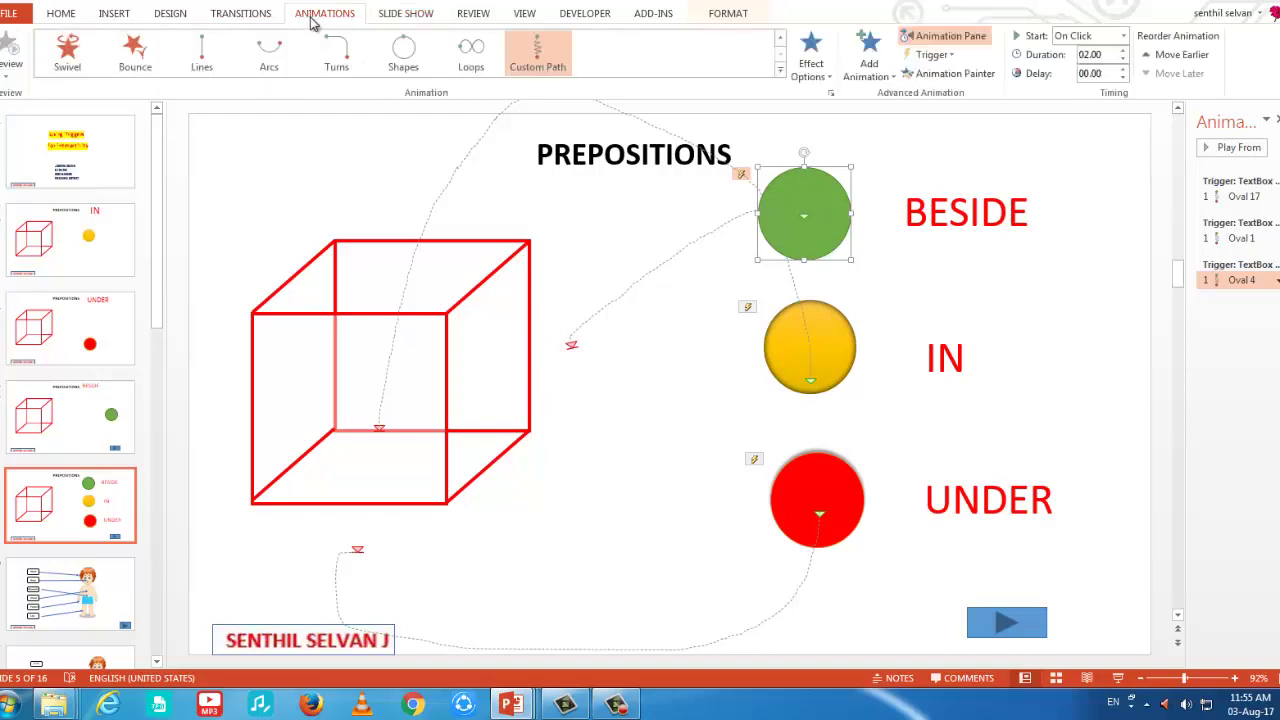
left_click(780, 70)
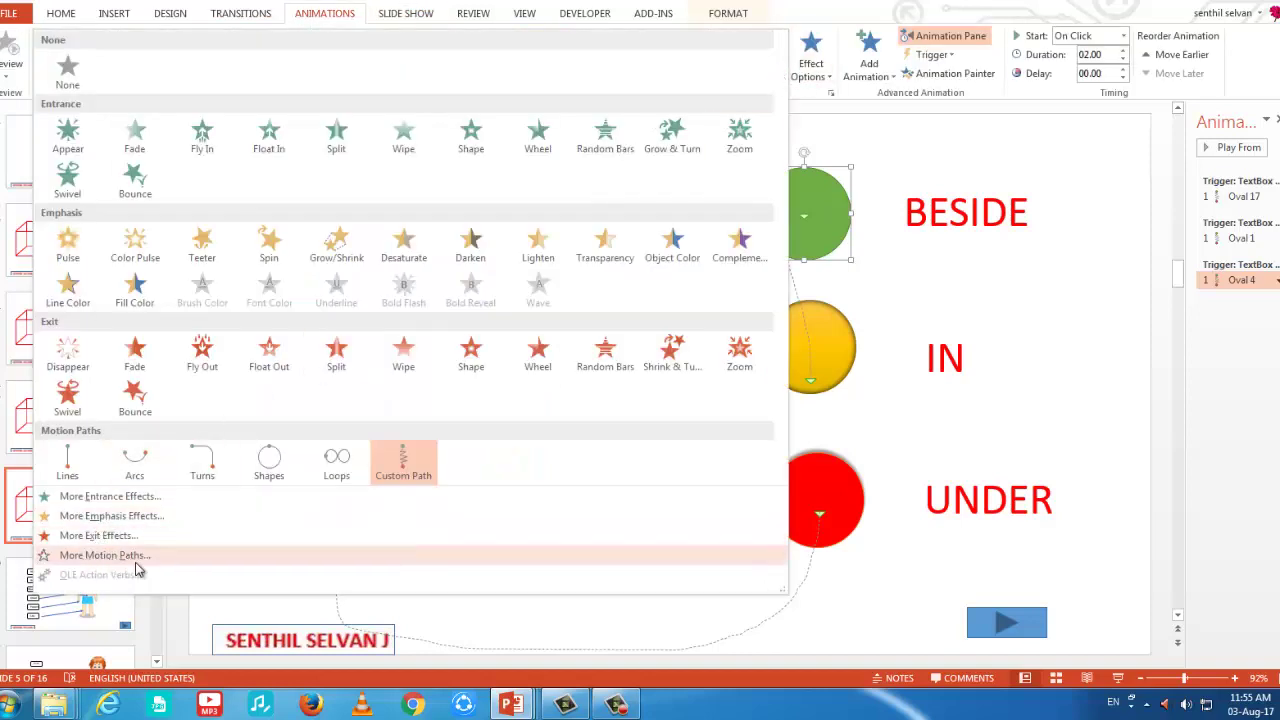
left_click(387, 470)
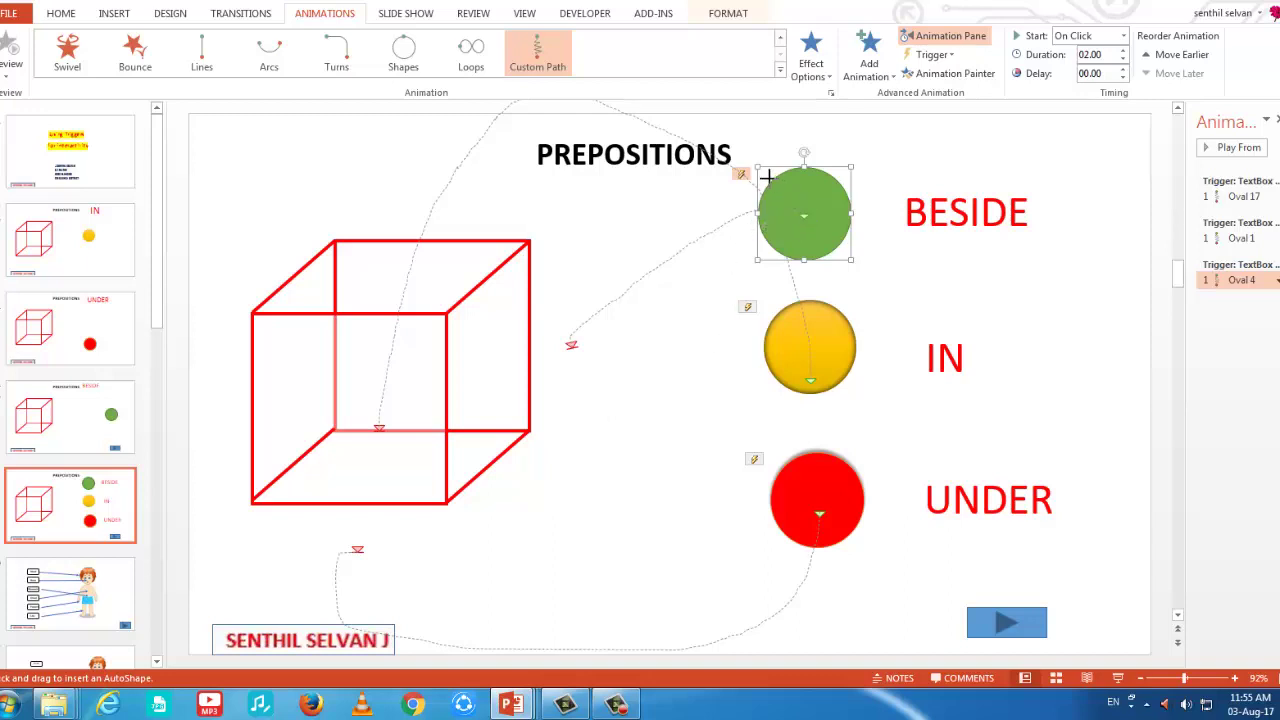
mouse_move(676, 174)
left_mouse_down()
mouse_move(626, 209)
mouse_move(591, 263)
mouse_move(560, 366)
left_mouse_up()
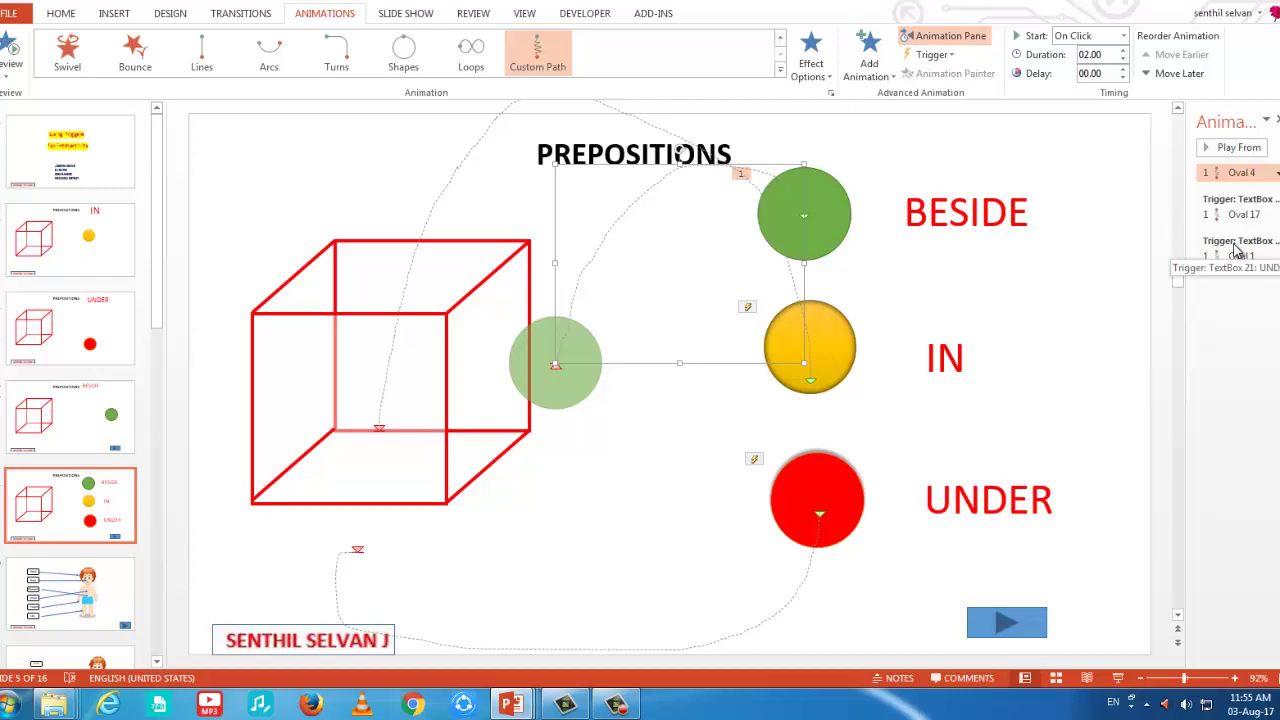
key("ctrl+z")
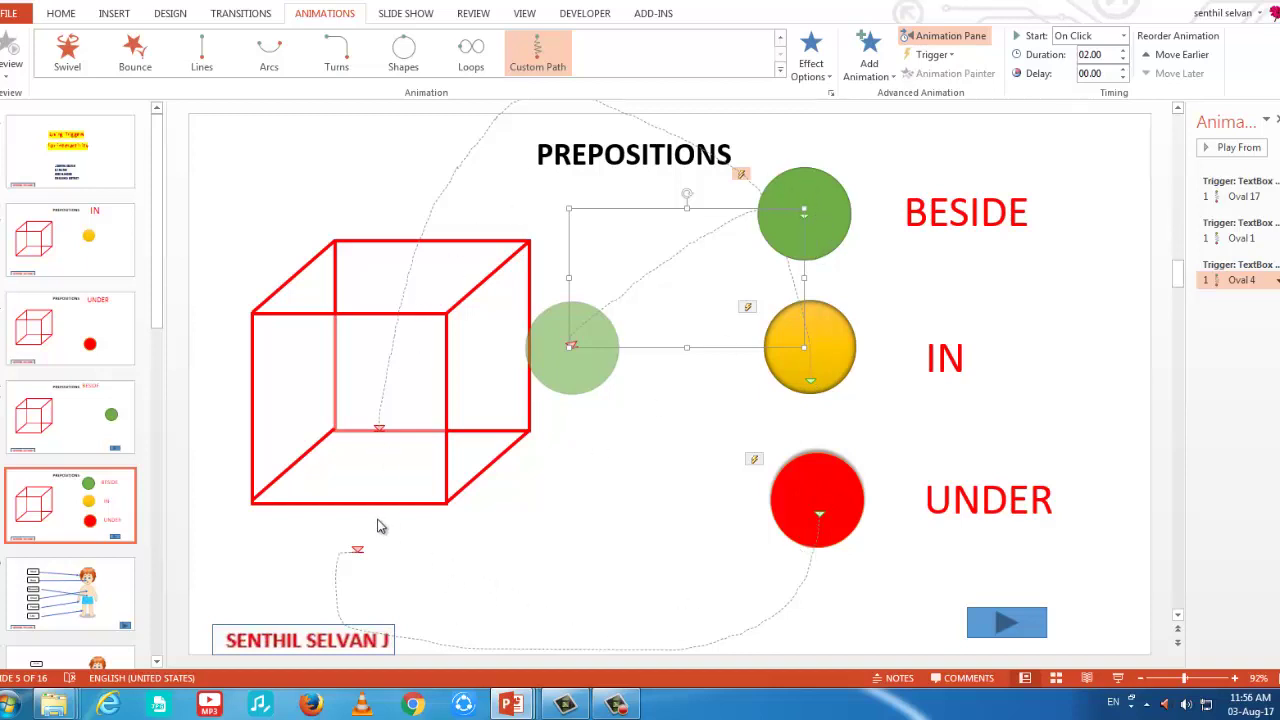
left_click(656, 499)
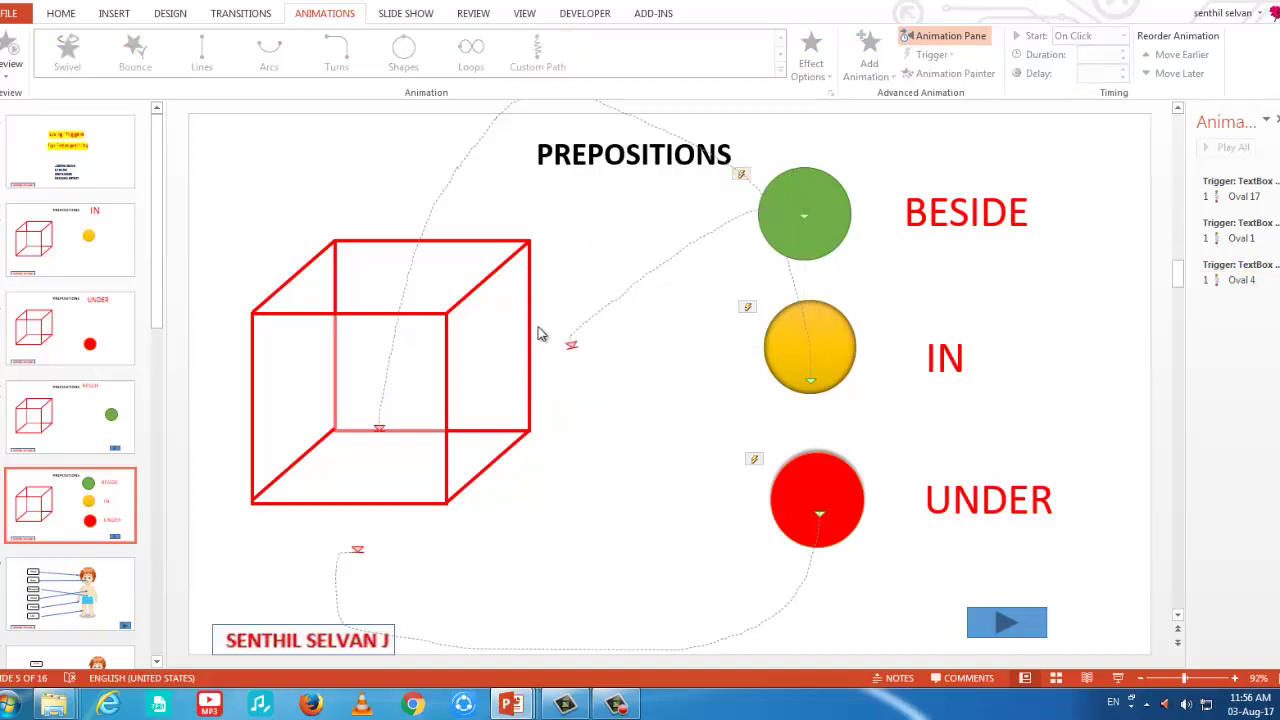
Detach the green ball's animation from its TextBox 22 trigger.
left_click(830, 207)
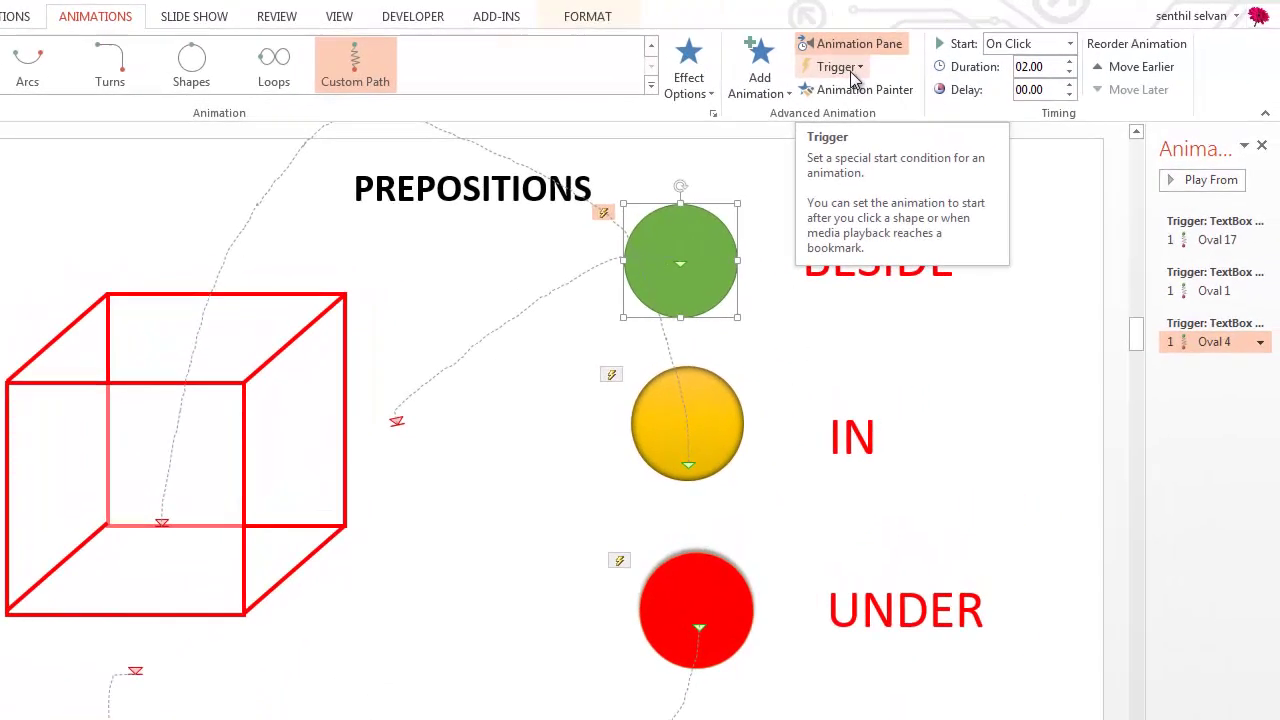
left_click(840, 67)
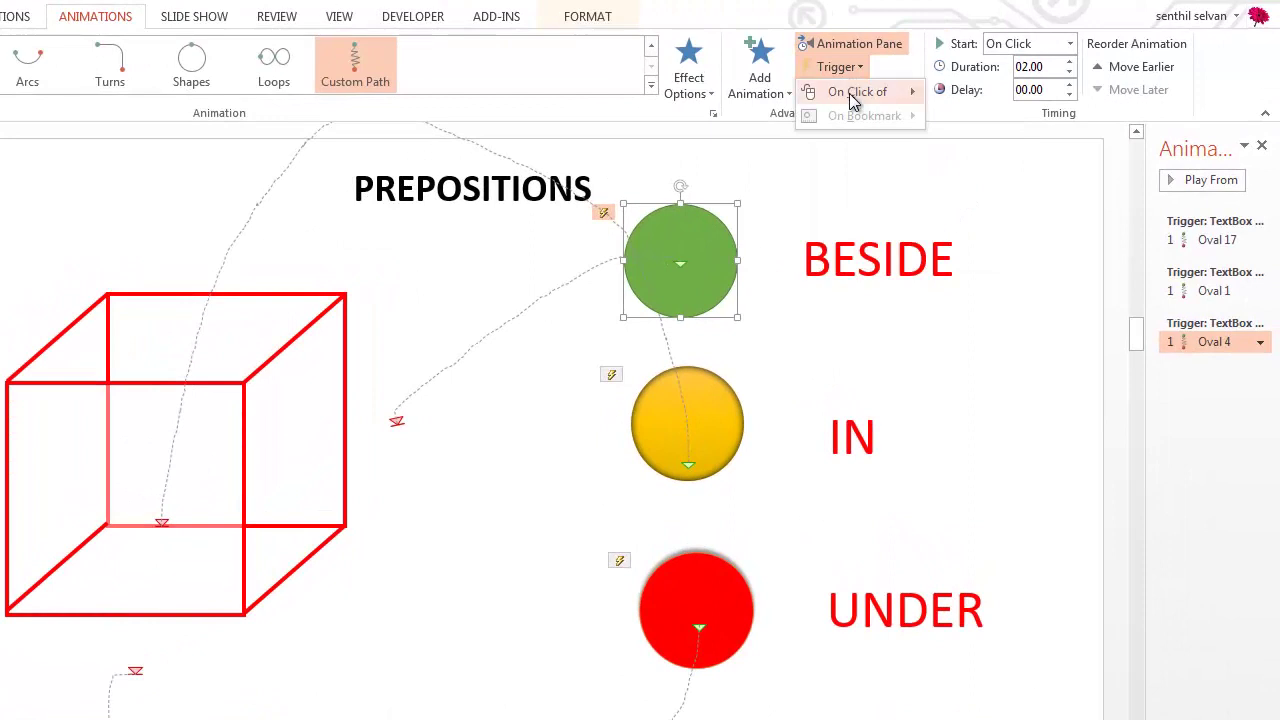
mouse_move(852, 99)
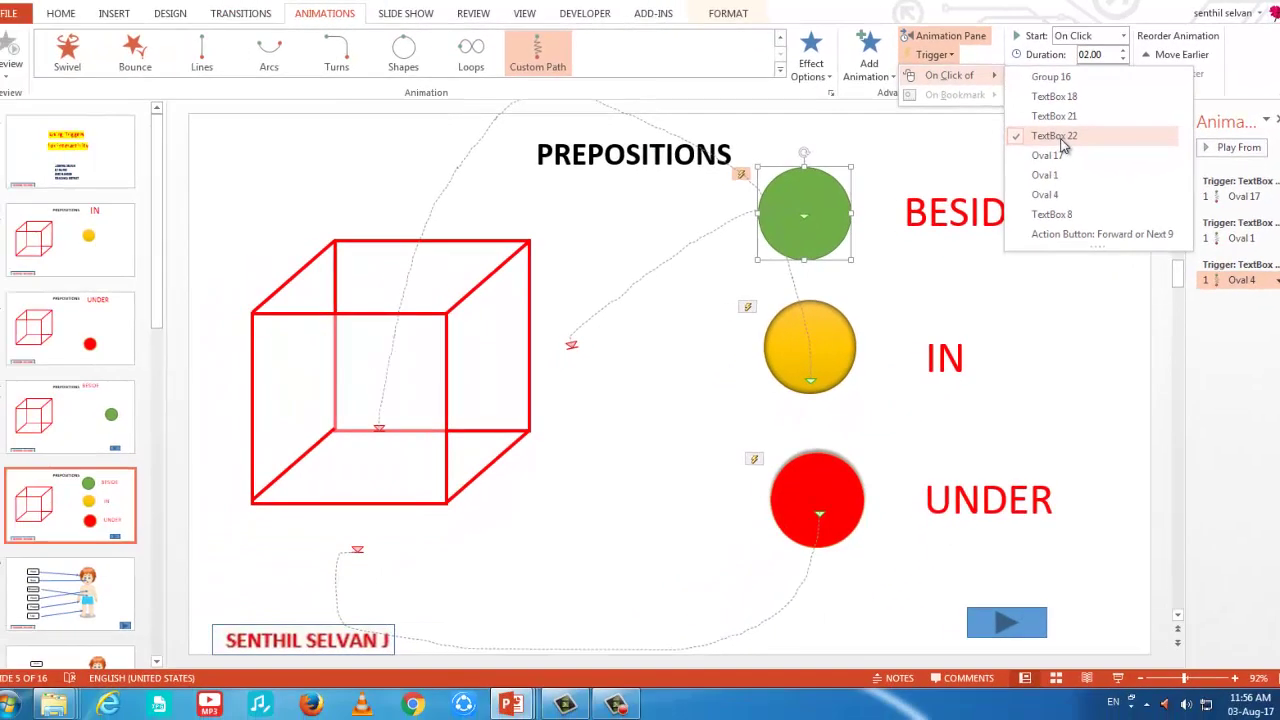
left_click(975, 166)
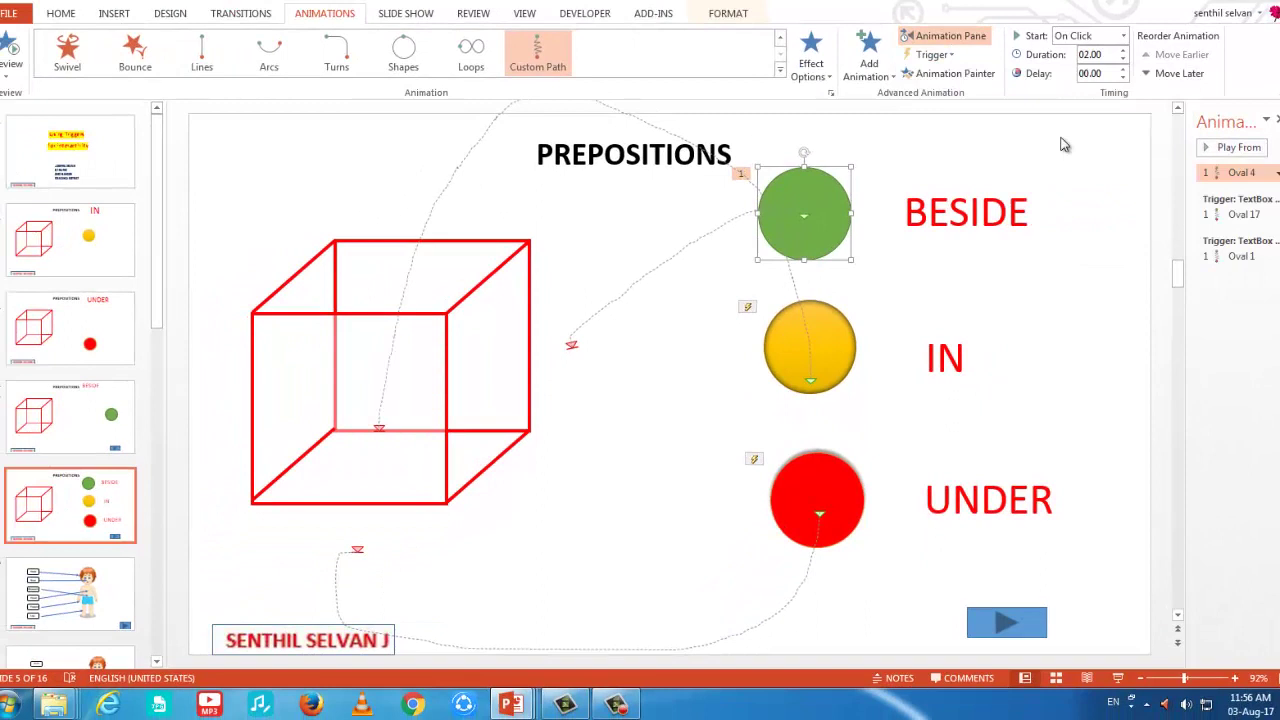
Check the yellow and red balls' trigger settings without changing them.
left_click(829, 333)
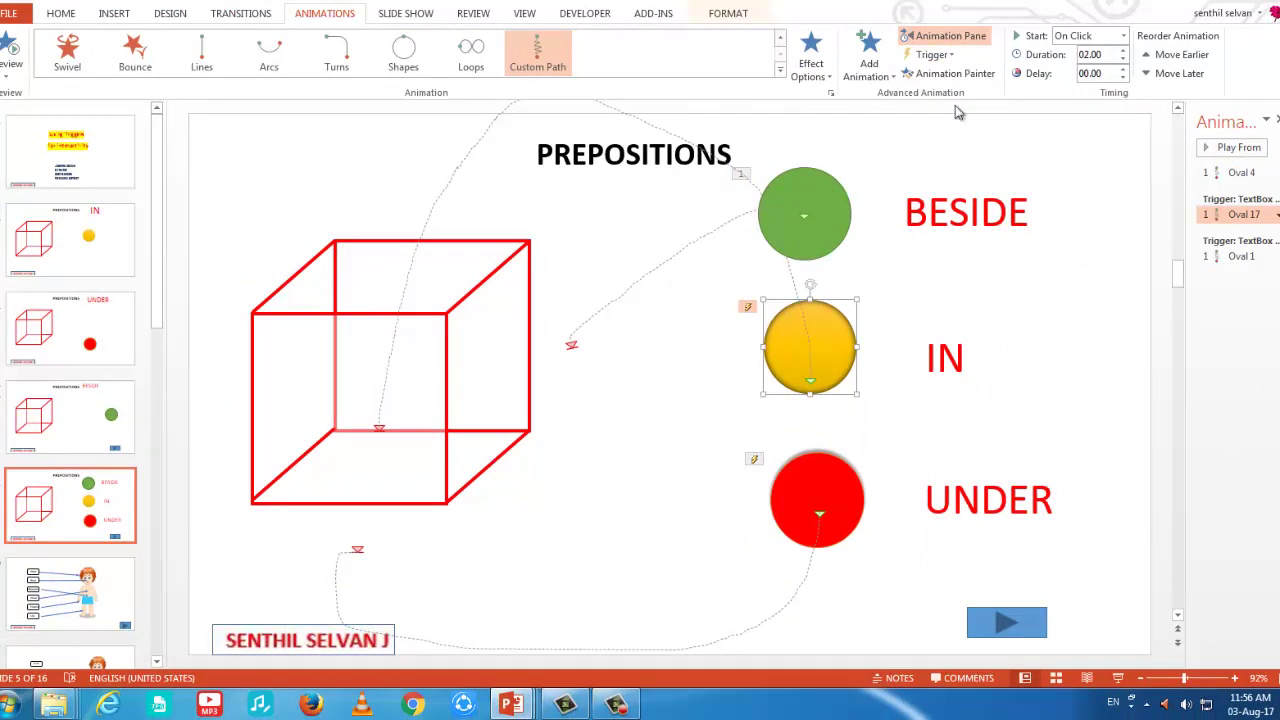
left_click(932, 54)
mouse_move(958, 78)
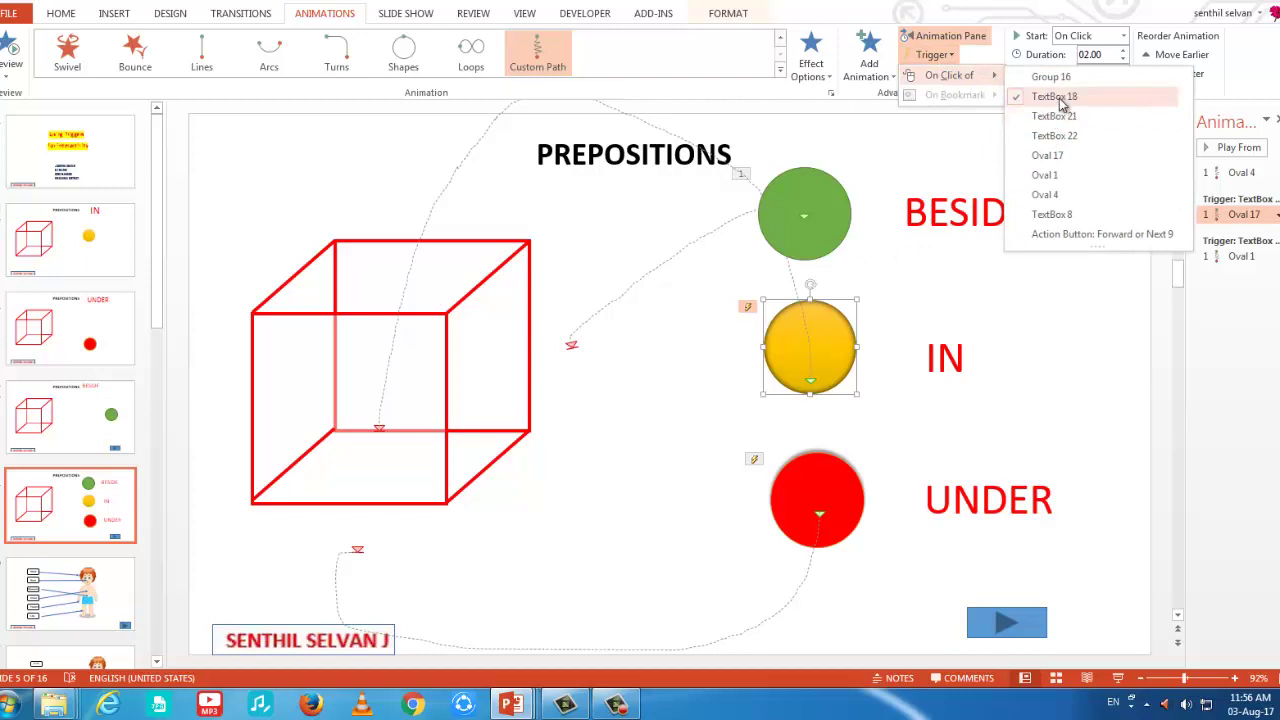
left_click(843, 485)
left_click(932, 54)
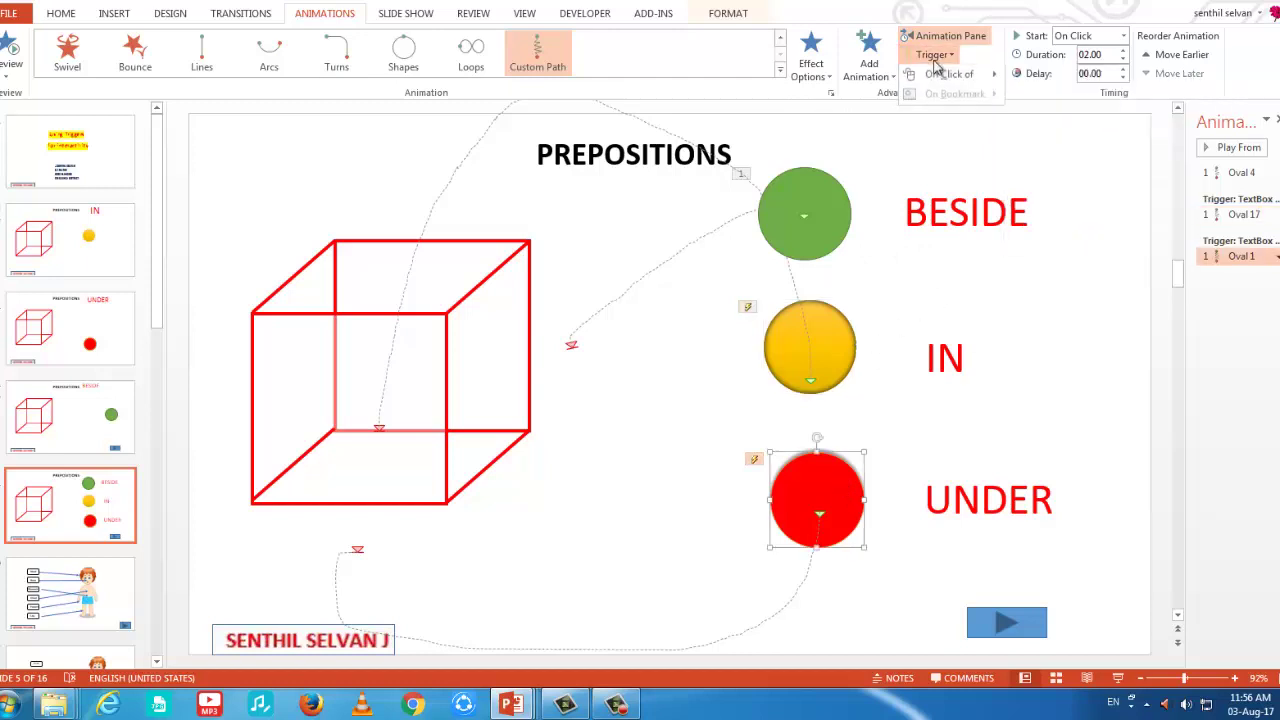
mouse_move(985, 80)
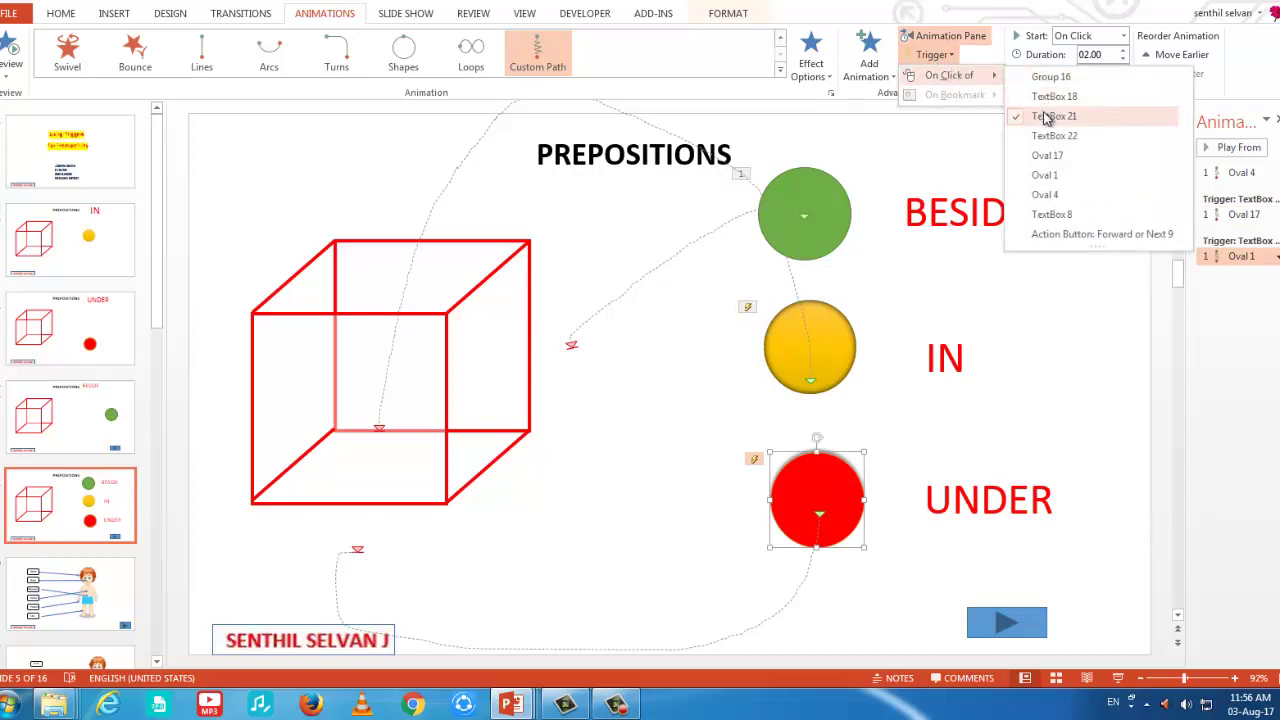
left_click(999, 466)
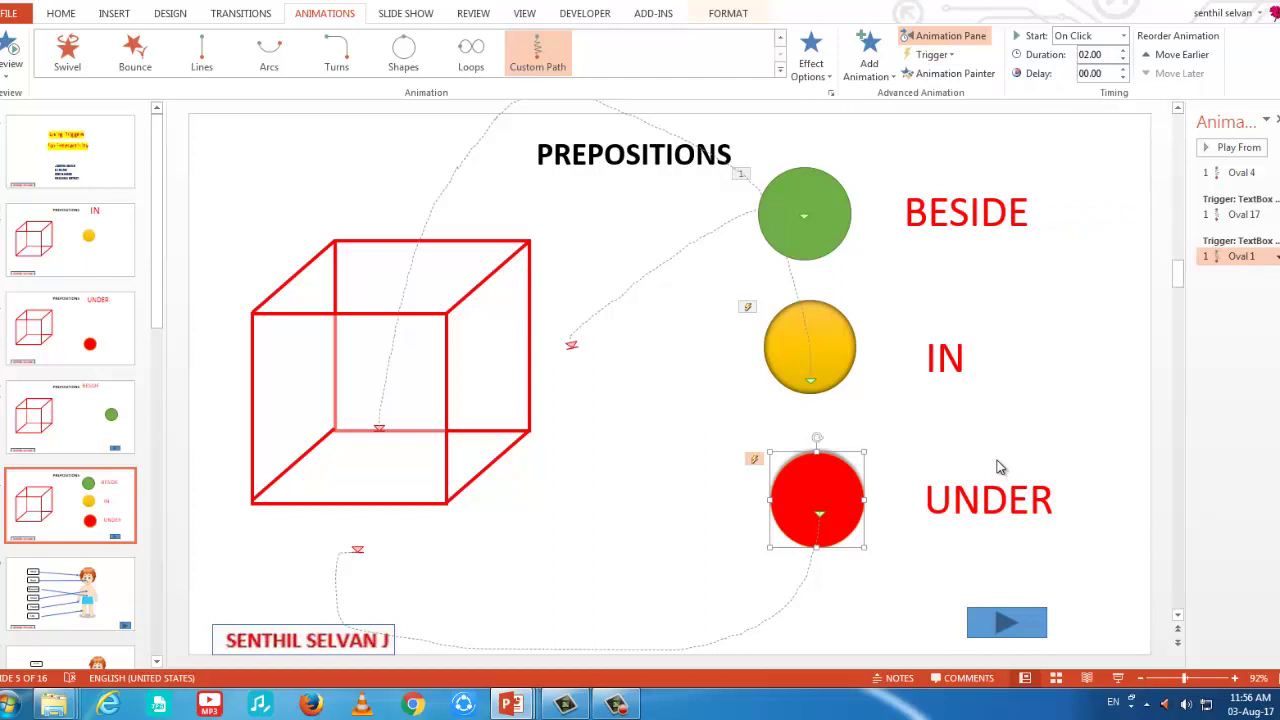
Reselect the green ball and the BESIDE label, then bring up the green circle's trigger choices.
left_click(816, 190)
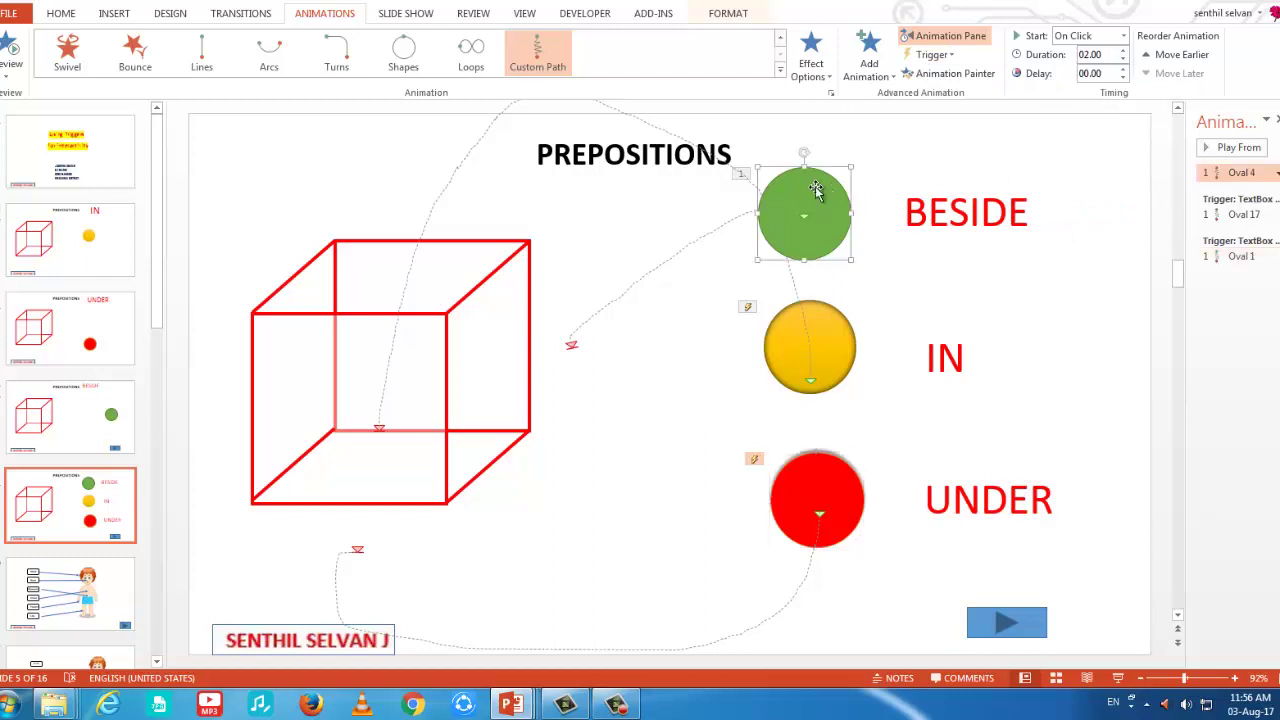
left_click(996, 216)
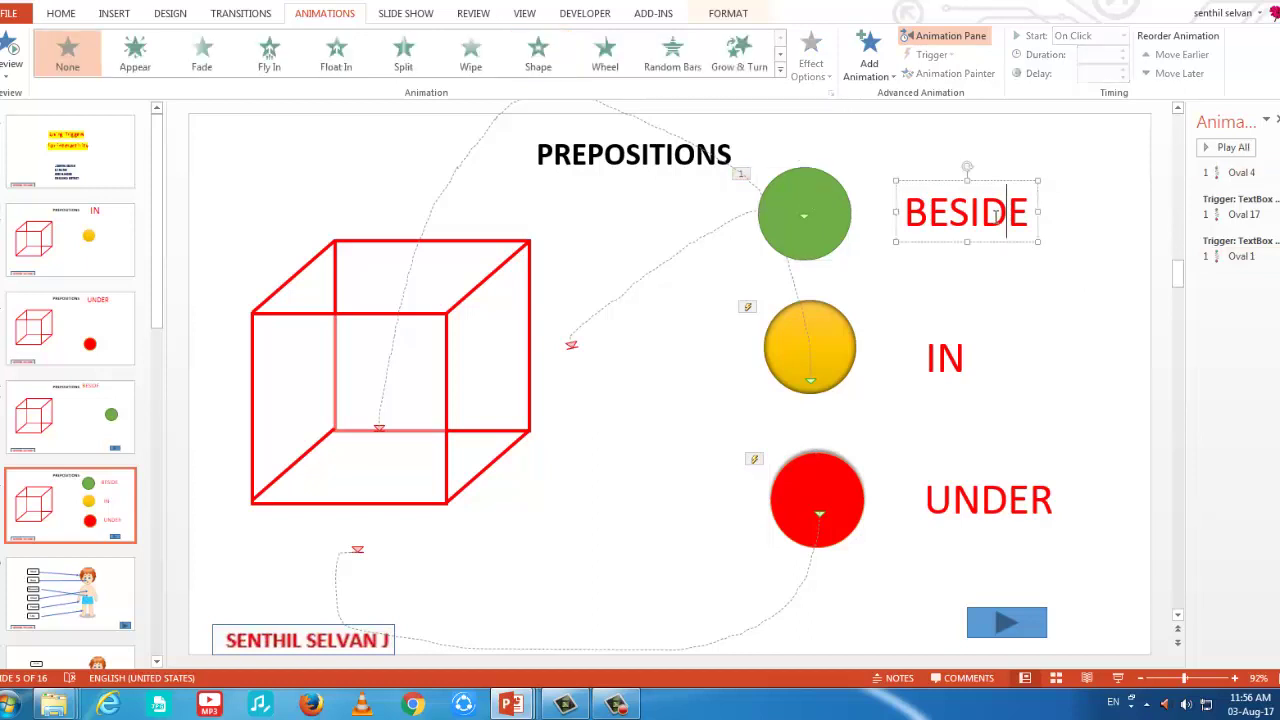
left_click(826, 208)
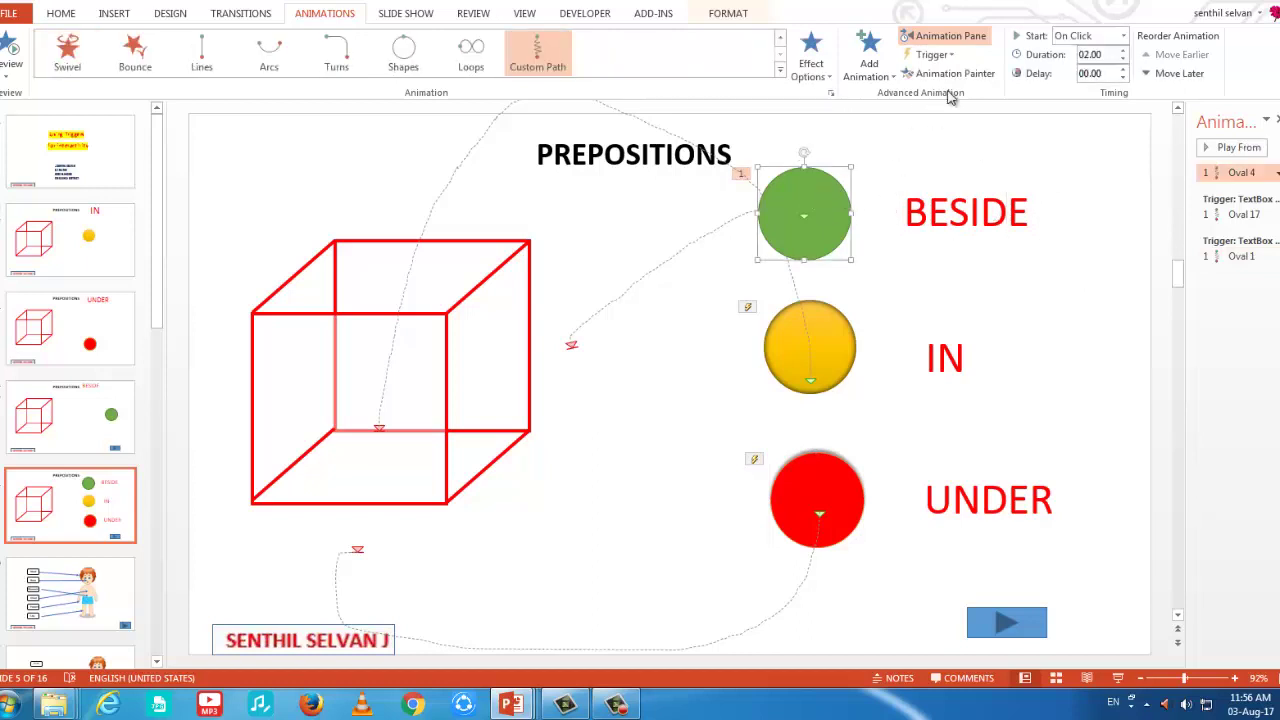
left_click(933, 56)
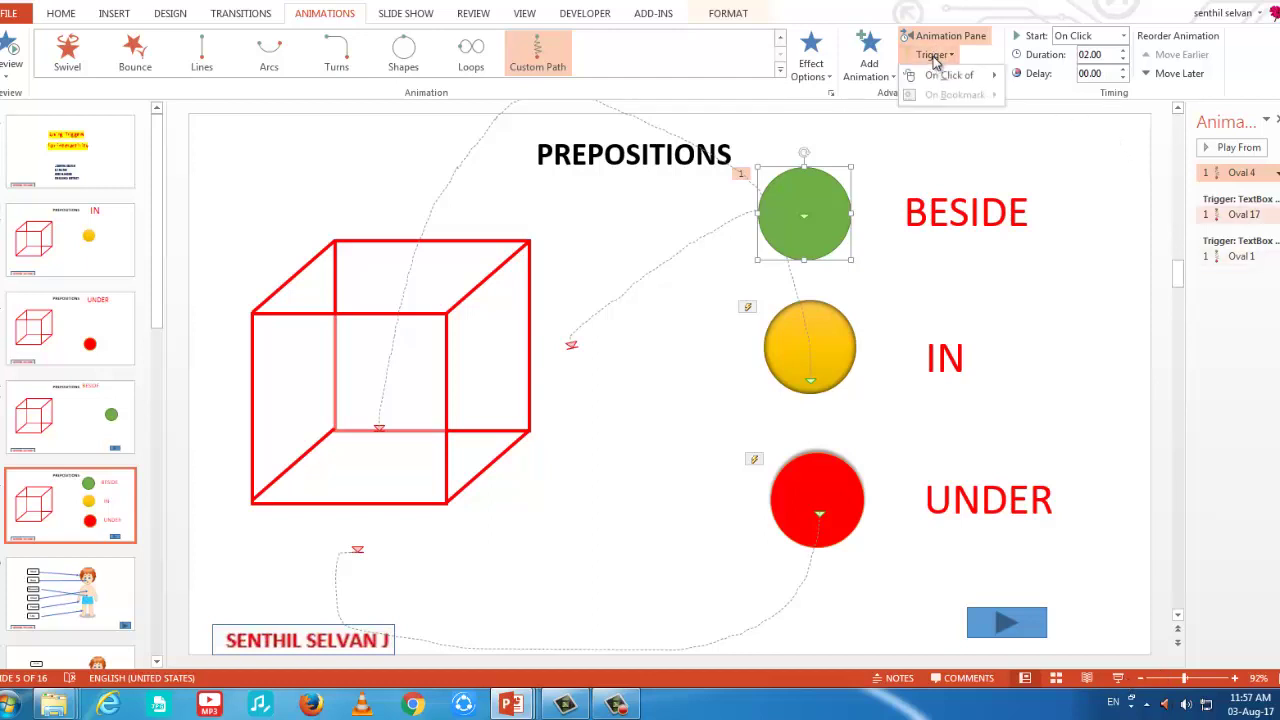
Choose the circle's On Click of trigger and start presenting the body-parts slide.
mouse_move(953, 82)
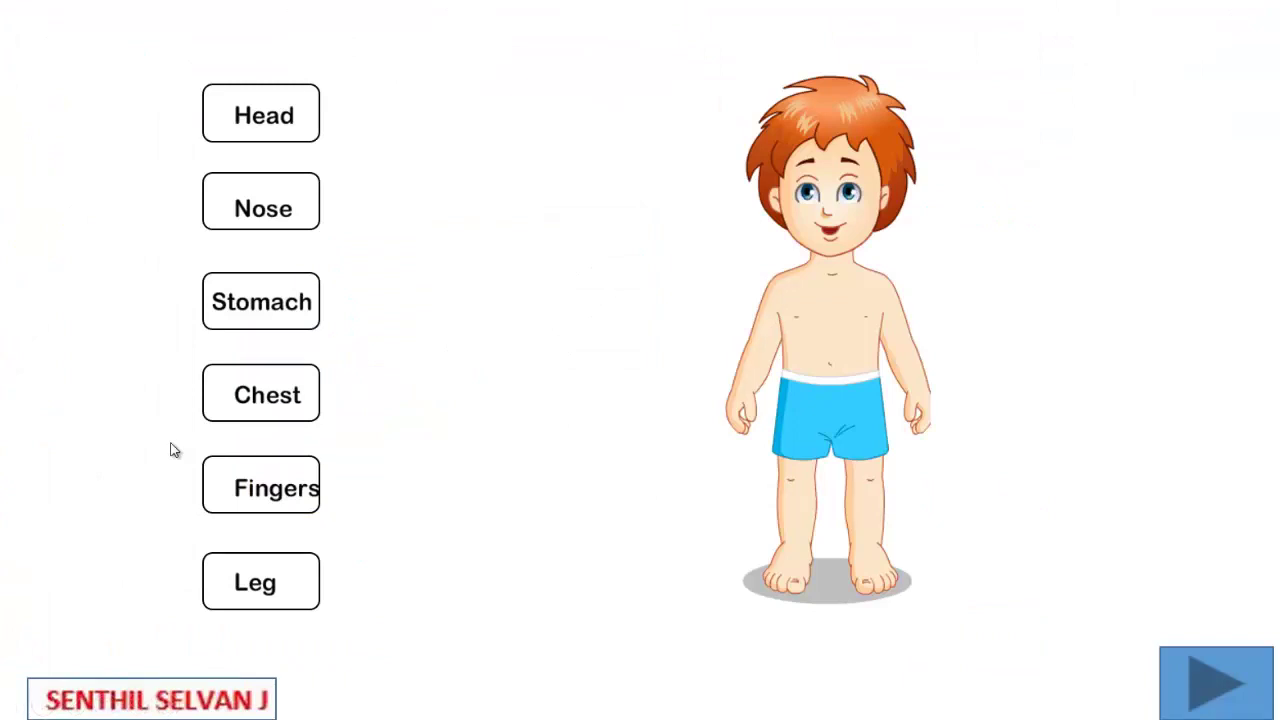
Reveal the Head, Nose, Fingers, Chest and Leg arrows in the show, then exit with Esc.
left_click(267, 131)
left_click(268, 195)
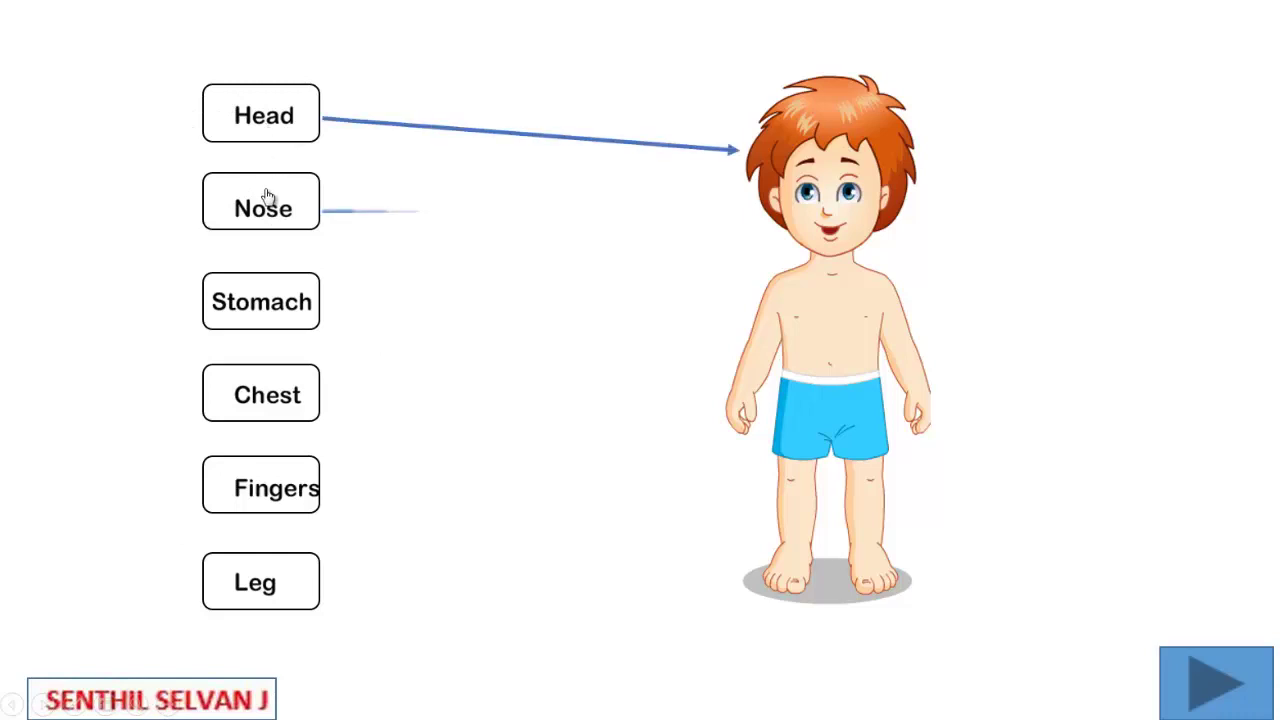
left_click(272, 497)
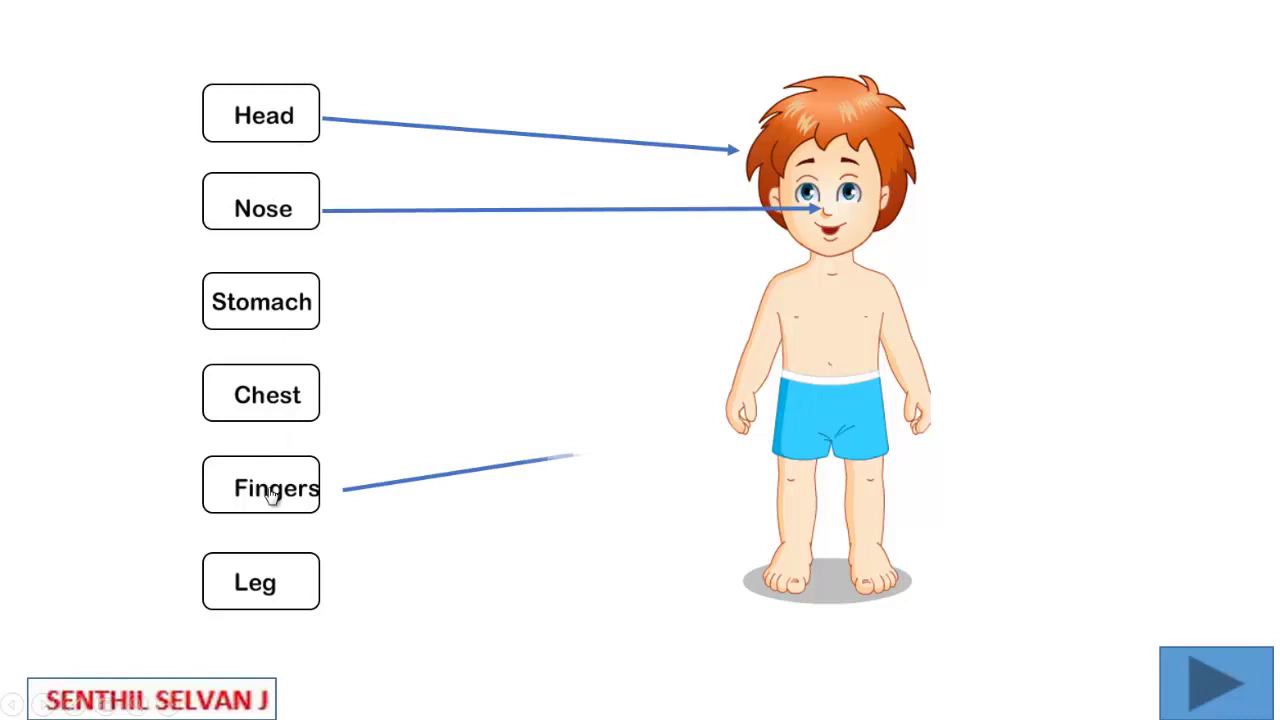
left_click(262, 400)
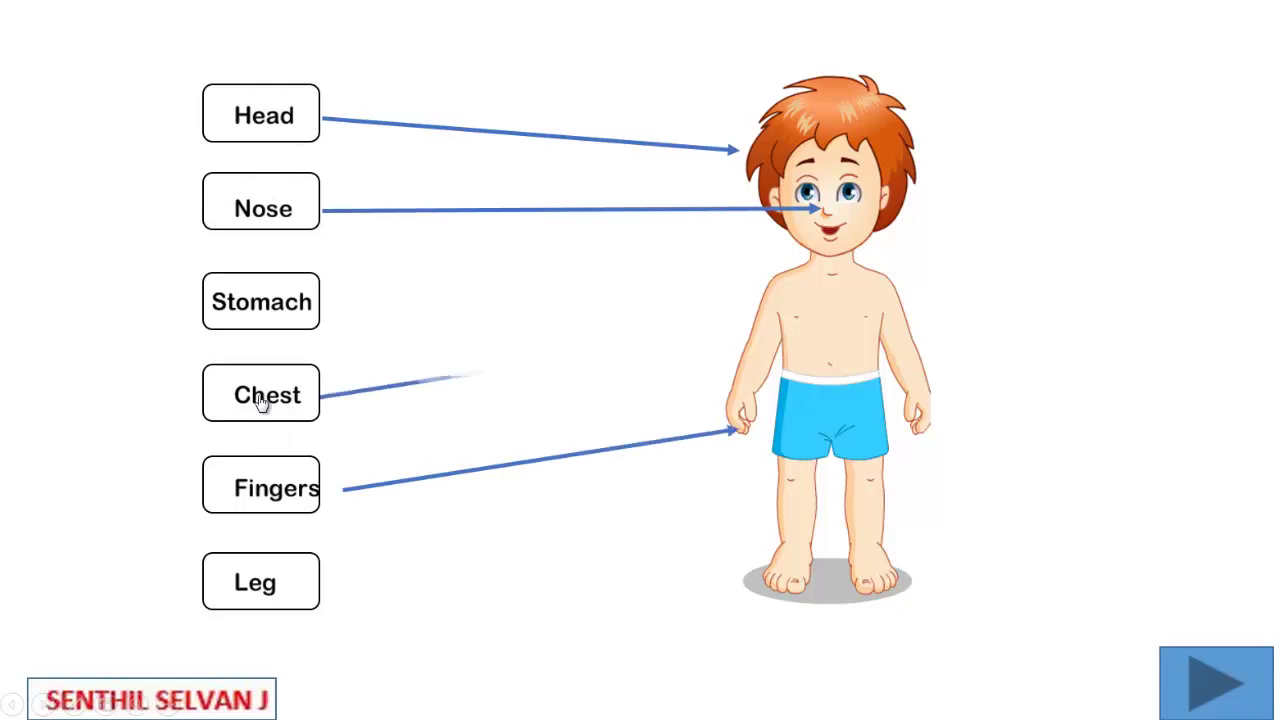
left_click(266, 567)
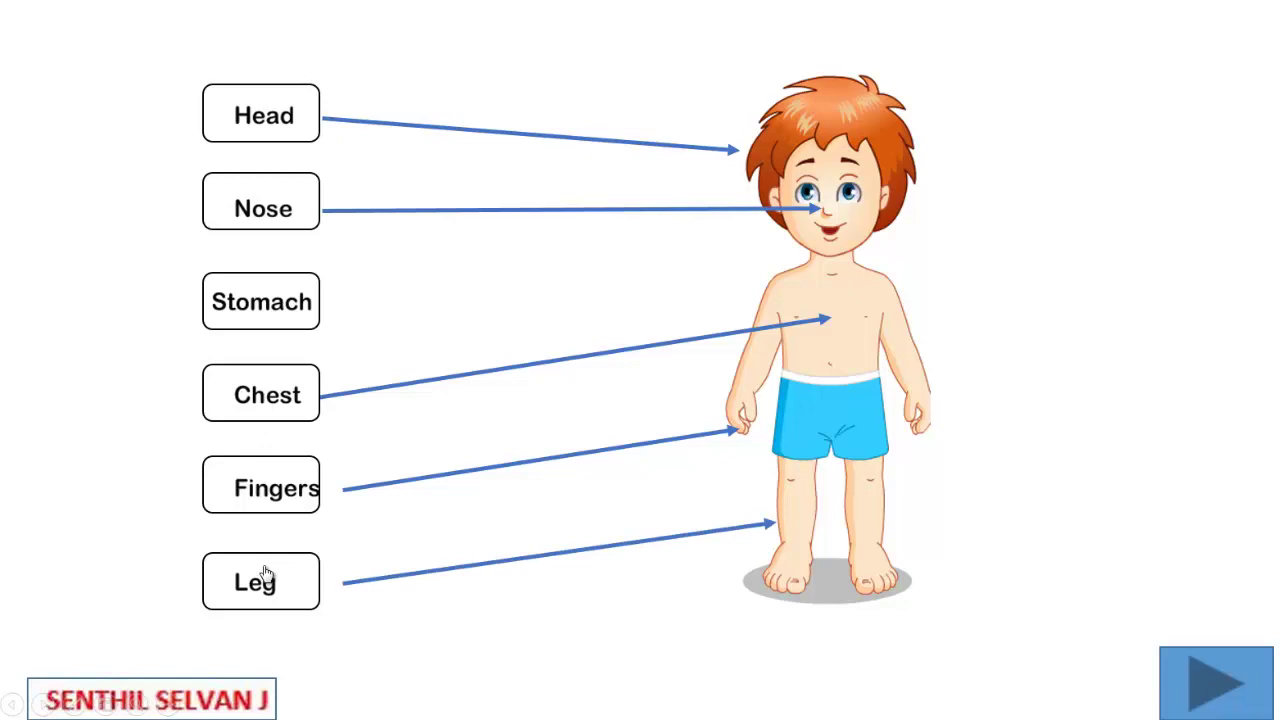
key("Escape")
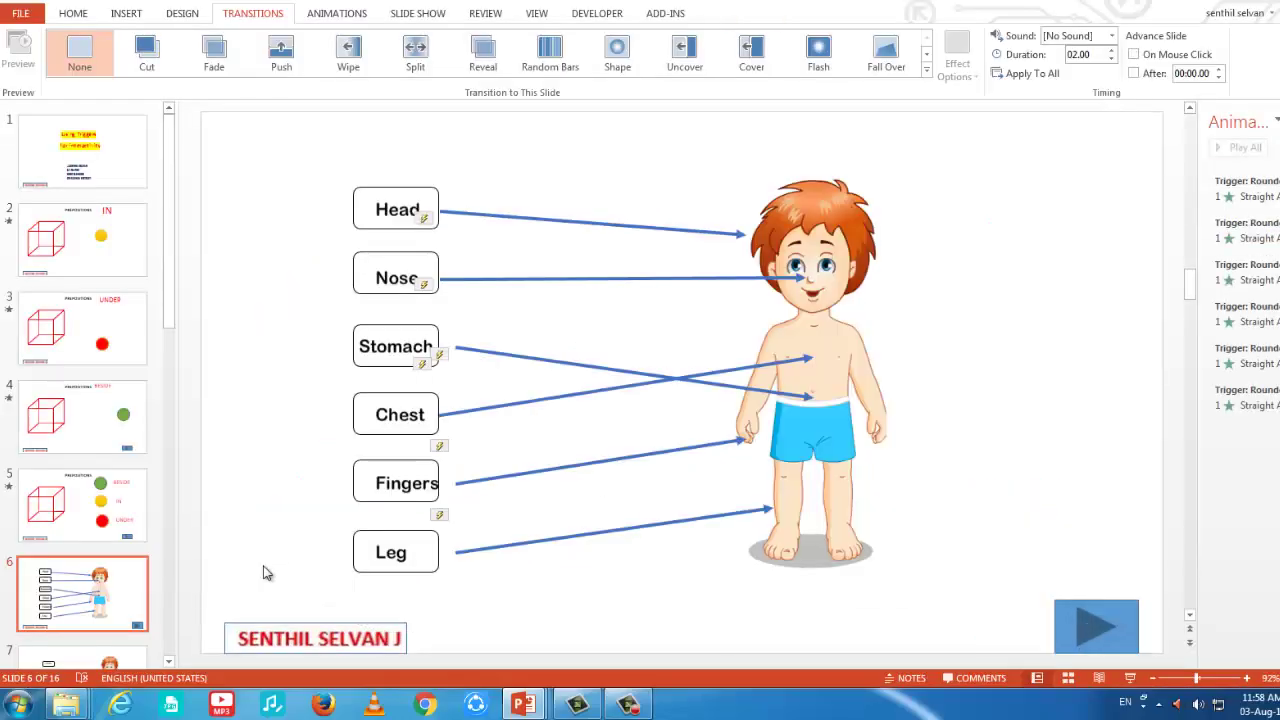
Inspect the Head, Nose and Stomach arrows and the boy picture, ending on the Nose arrow.
left_click(520, 222)
left_click(526, 276)
left_click(535, 360)
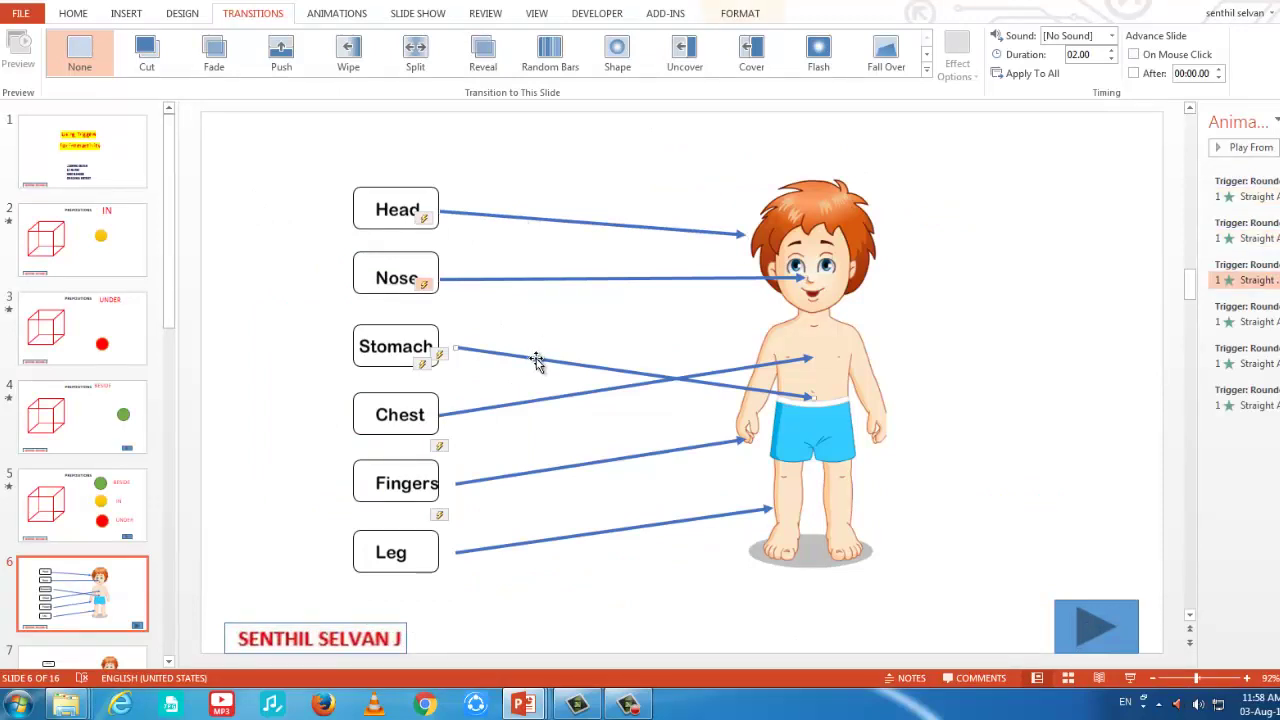
left_click(543, 397)
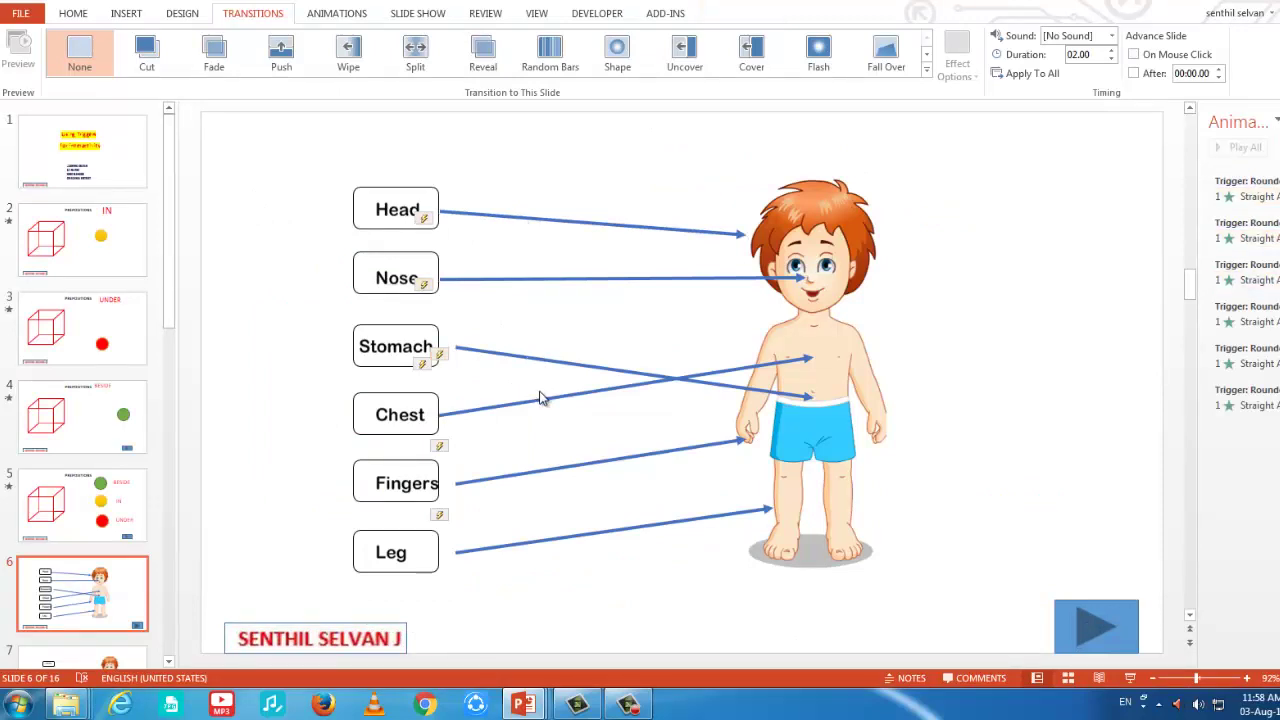
left_click(818, 210)
left_click(614, 225)
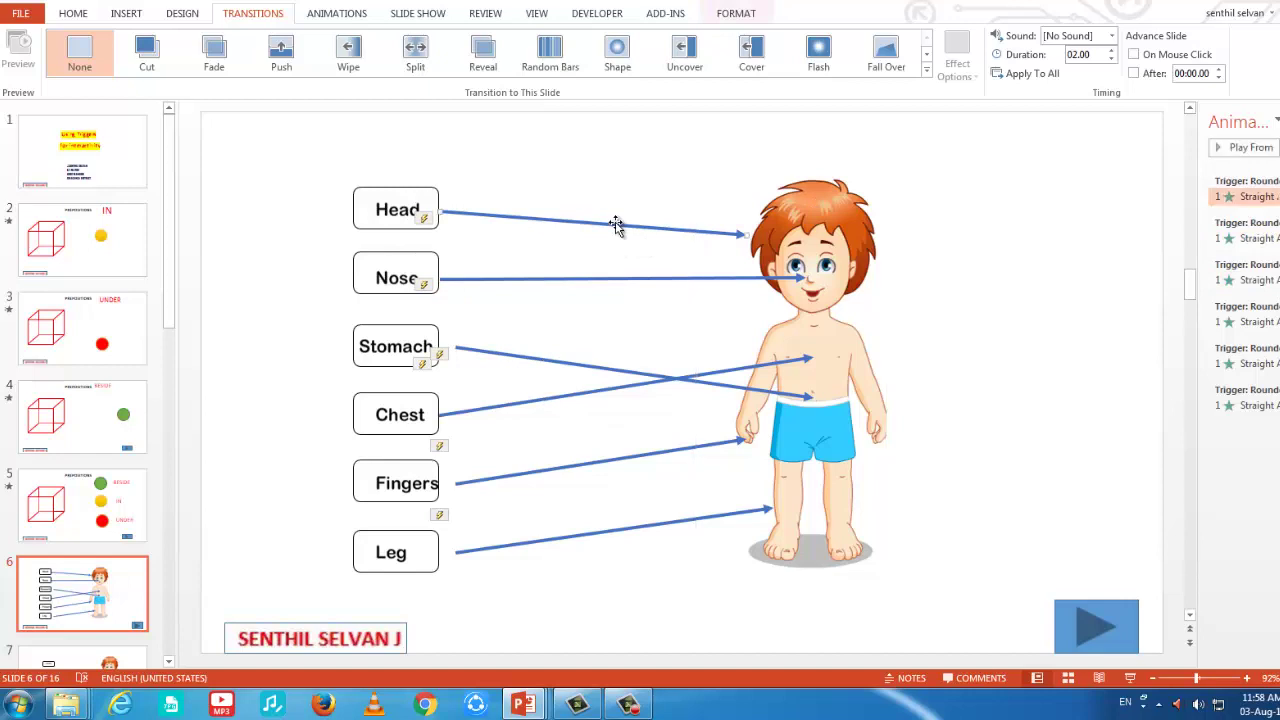
left_click(616, 279)
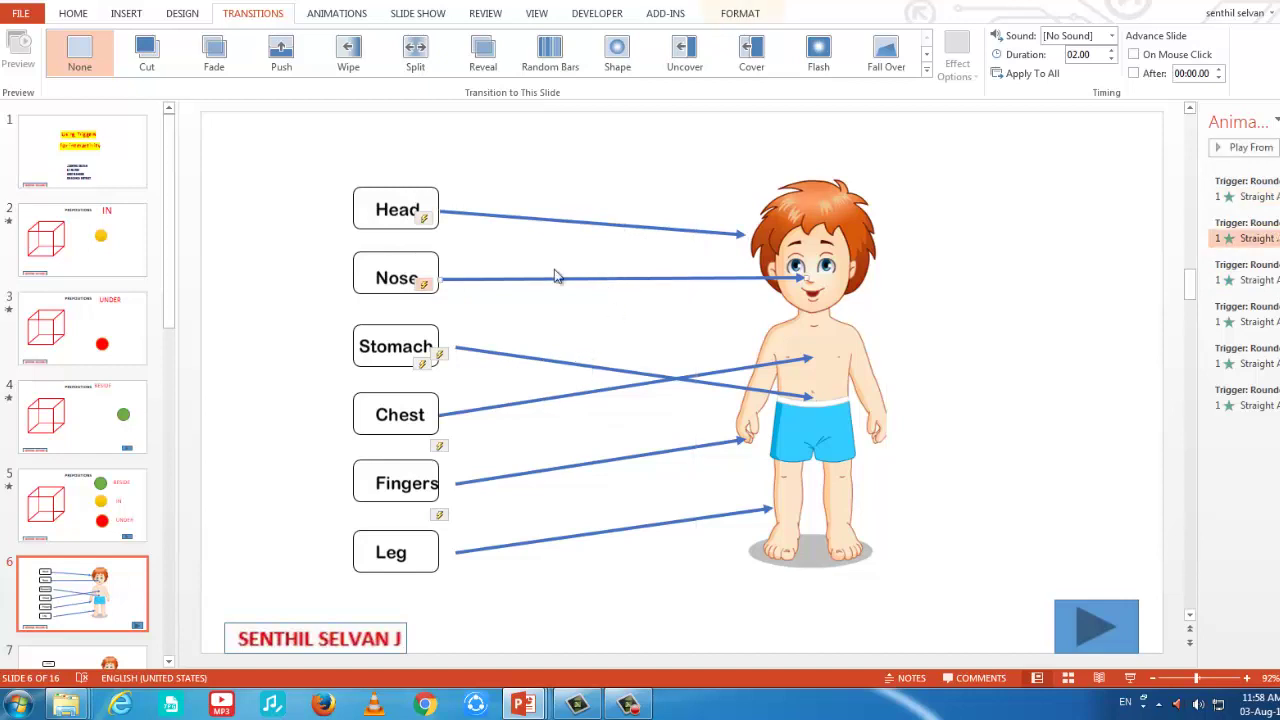
Give the Nose arrow a Strips entrance with Right Up direction.
left_click(344, 20)
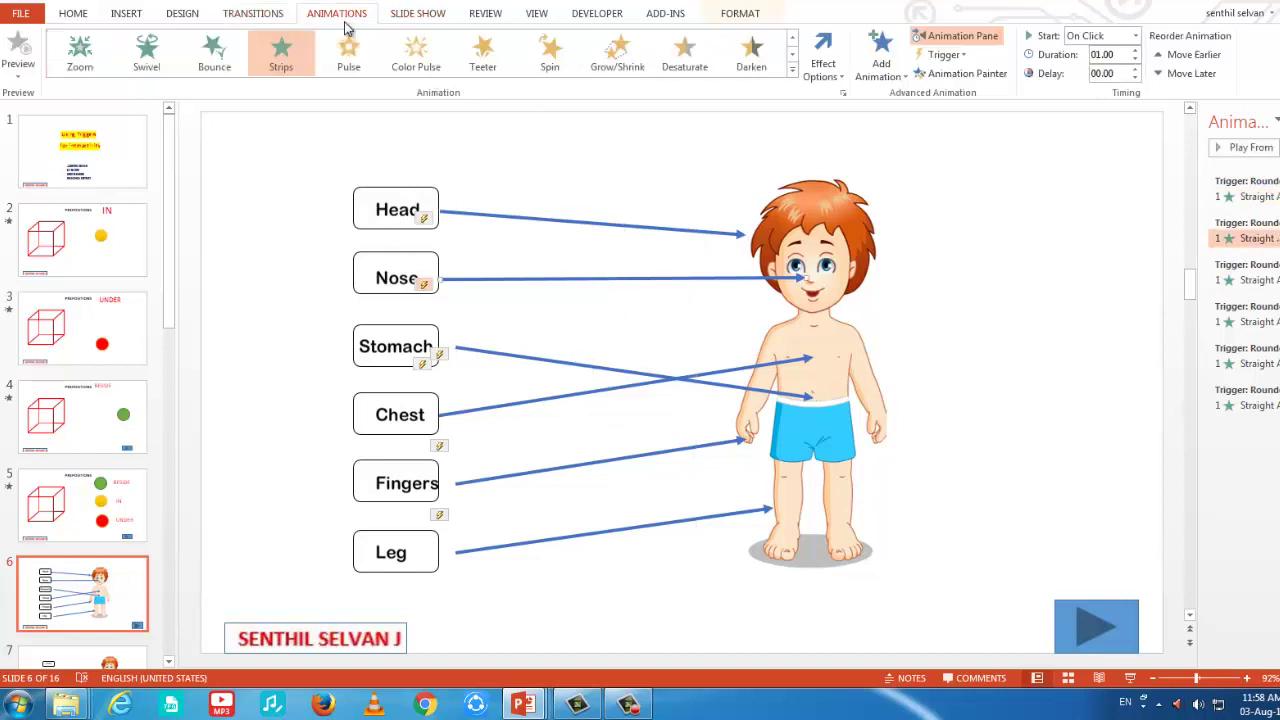
left_click(283, 60)
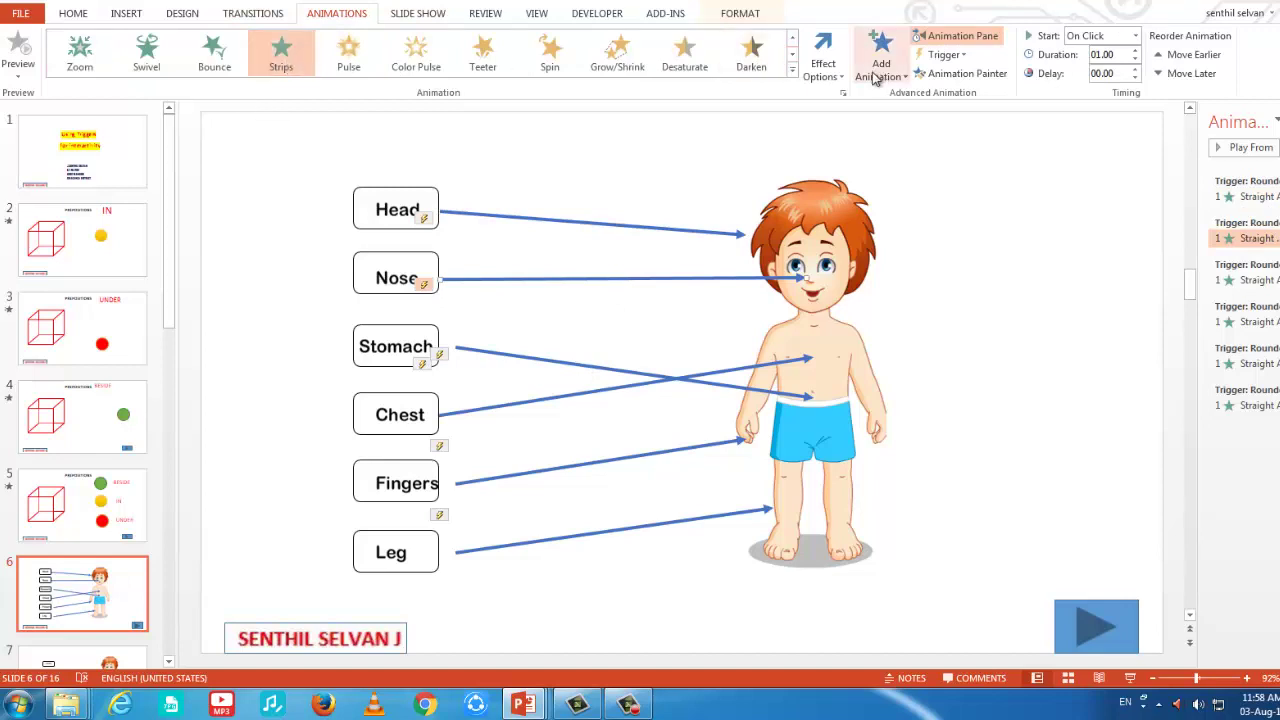
left_click(822, 76)
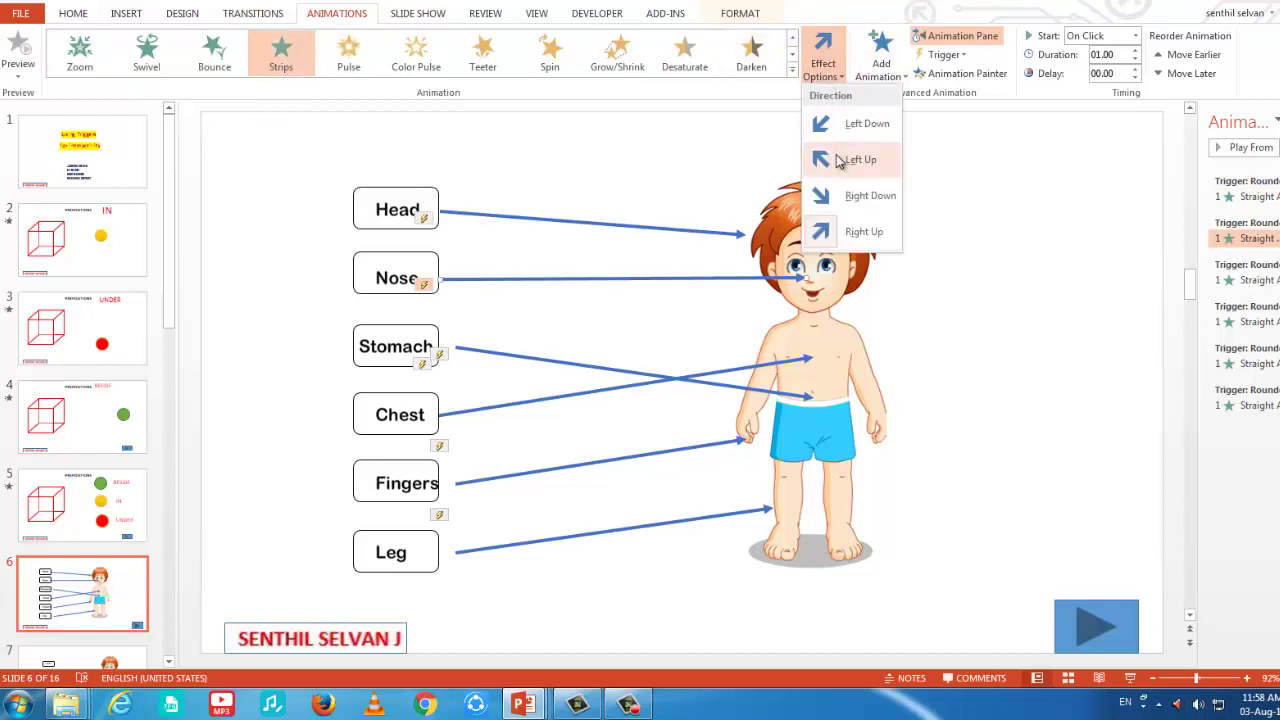
left_click(863, 232)
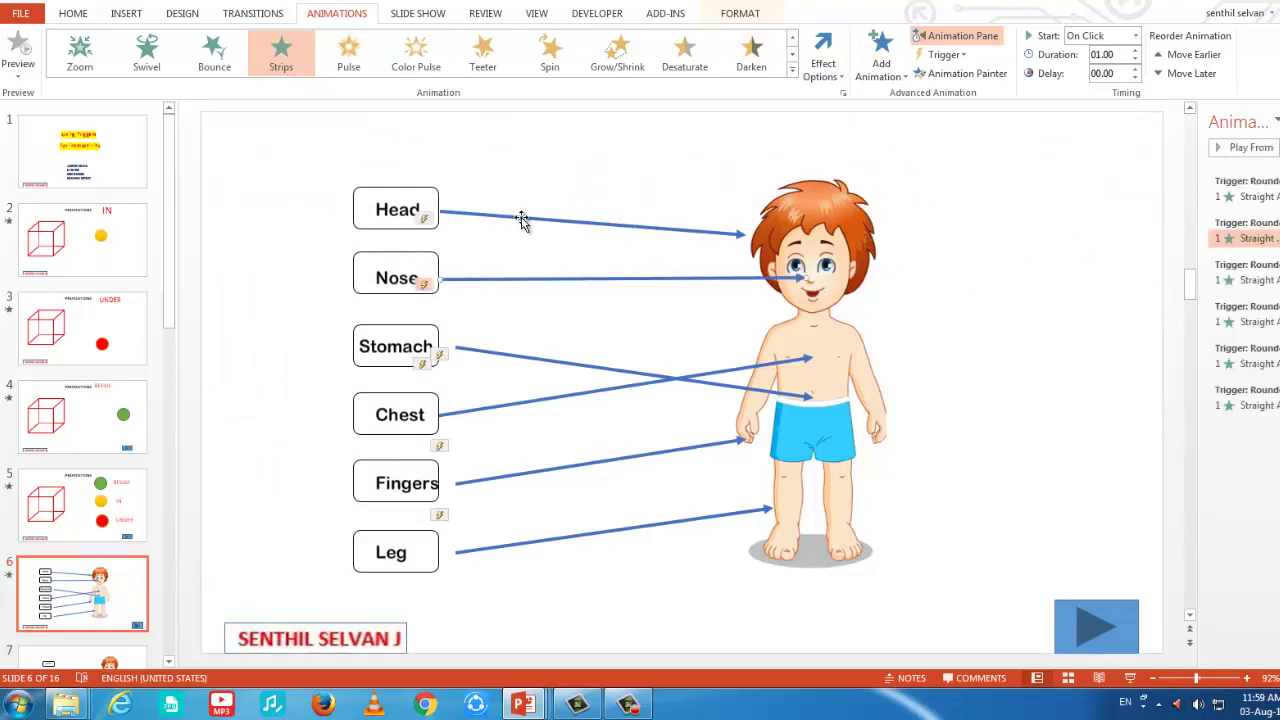
Trigger the Head arrow on click of the Head box, Rounded Rectangle 17.
left_click(587, 226)
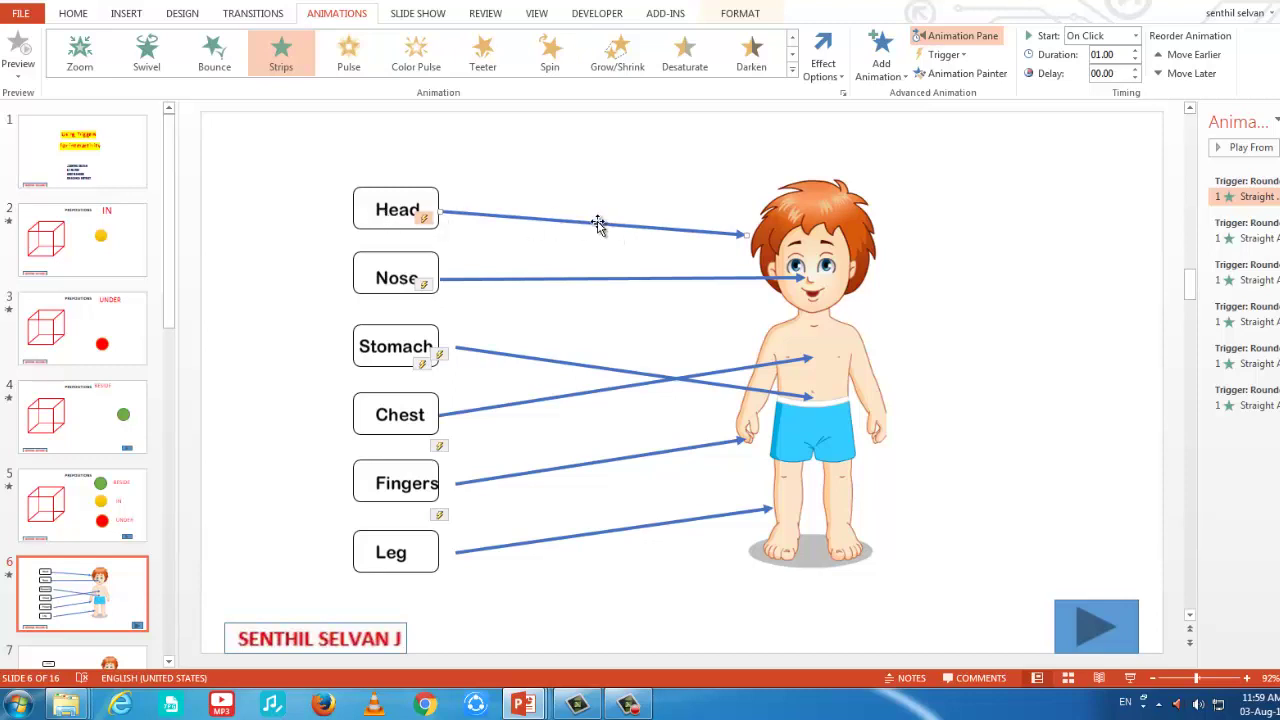
left_click(946, 55)
mouse_move(960, 78)
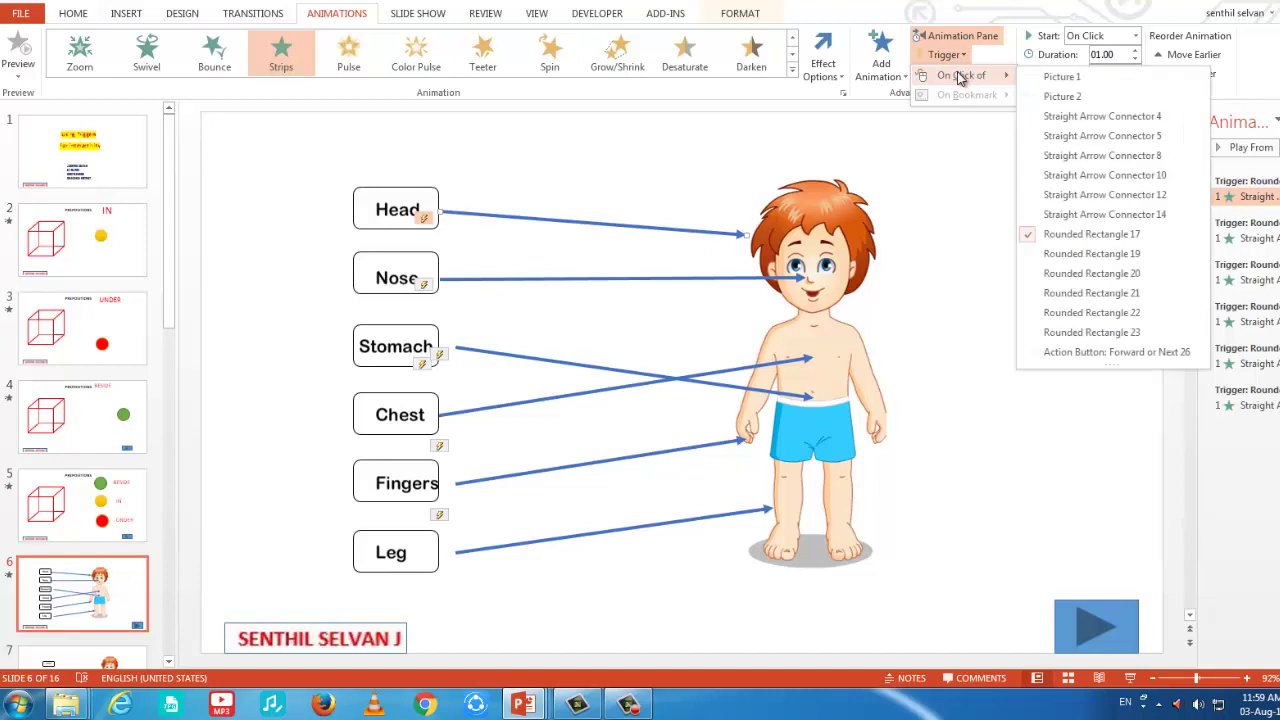
left_click(1063, 241)
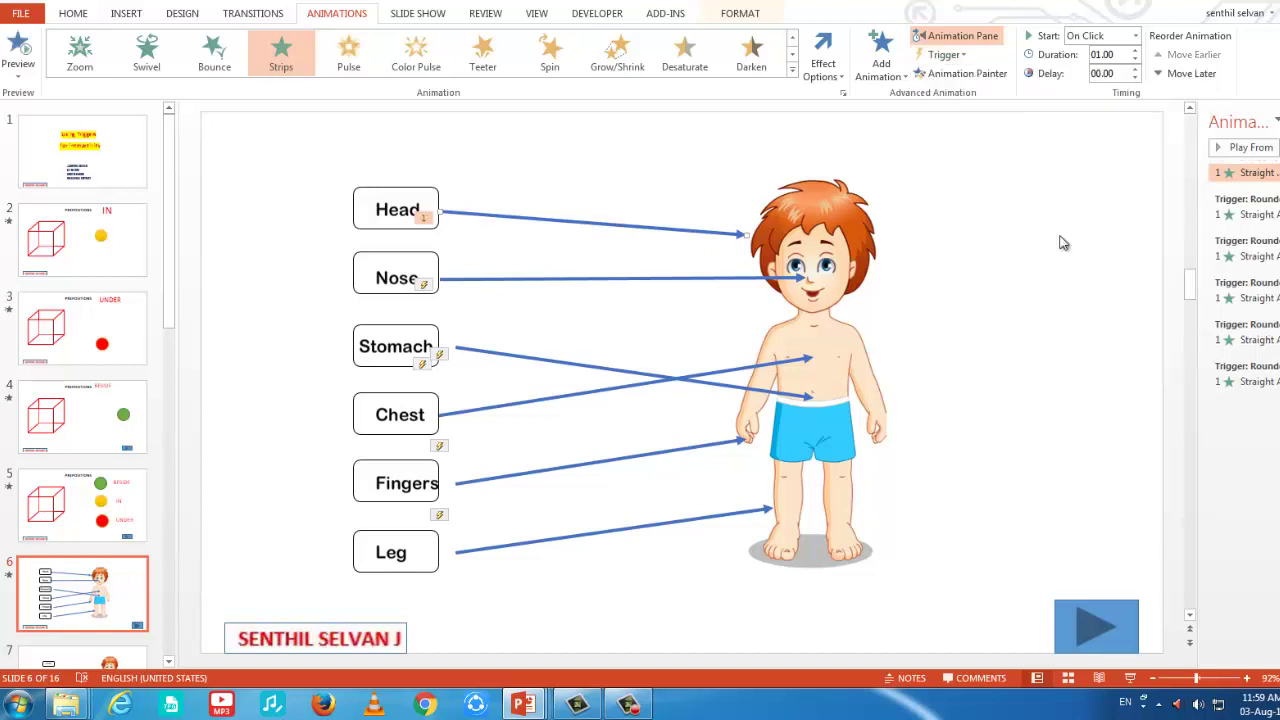
Test in the slide show that clicking Head reveals its arrow, then exit.
left_click(1130, 678)
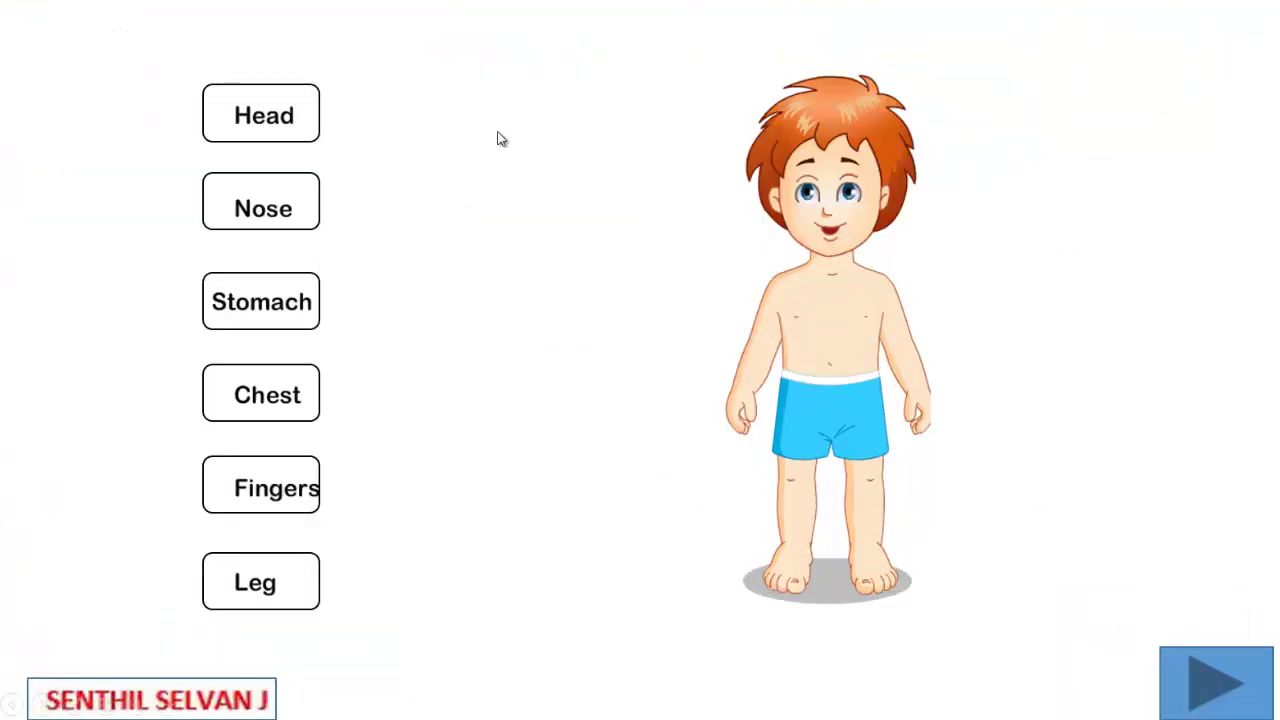
left_click(268, 117)
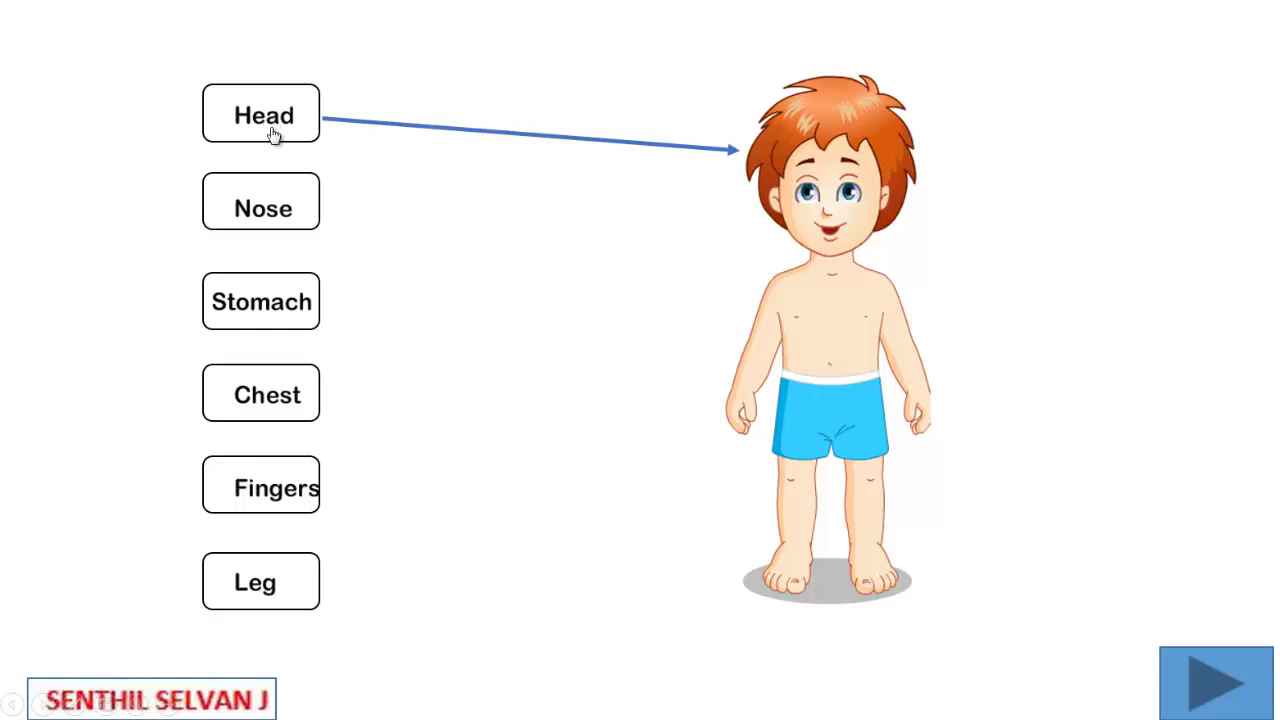
key("Escape")
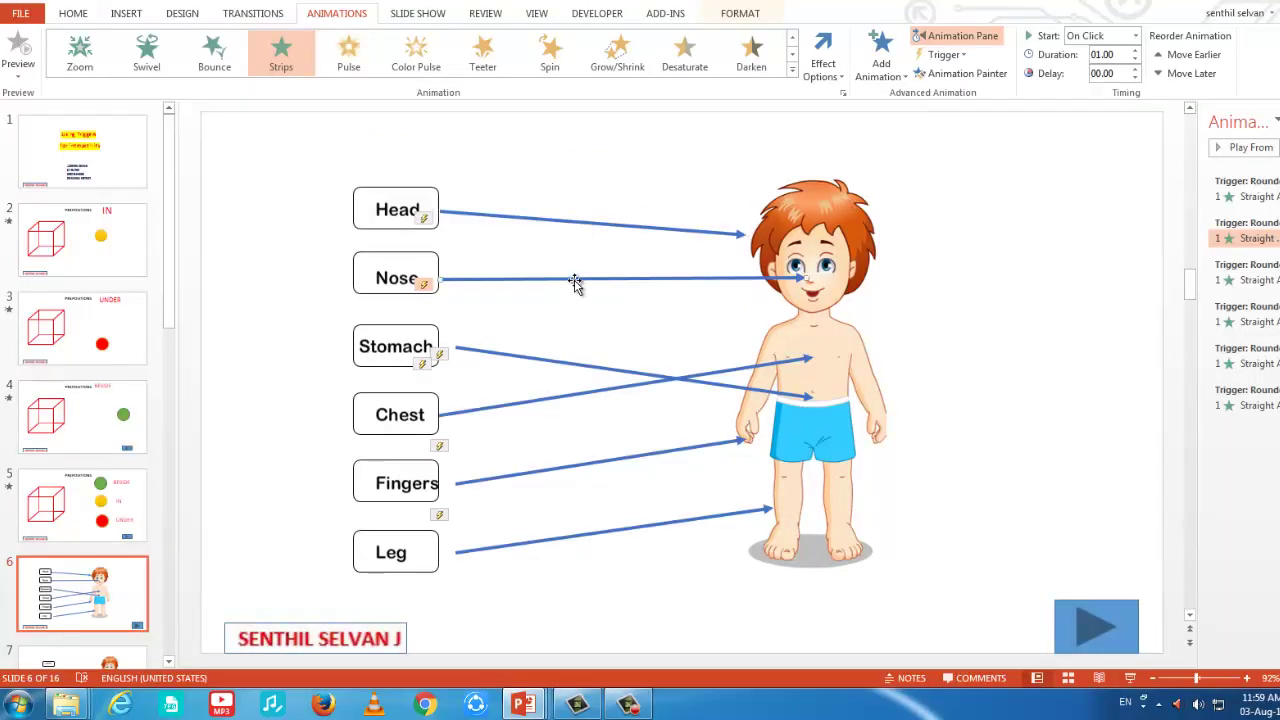
Check the Stomach arrow's trigger choices without changes, then view slide 6's transition settings.
left_click(570, 364)
left_click(944, 54)
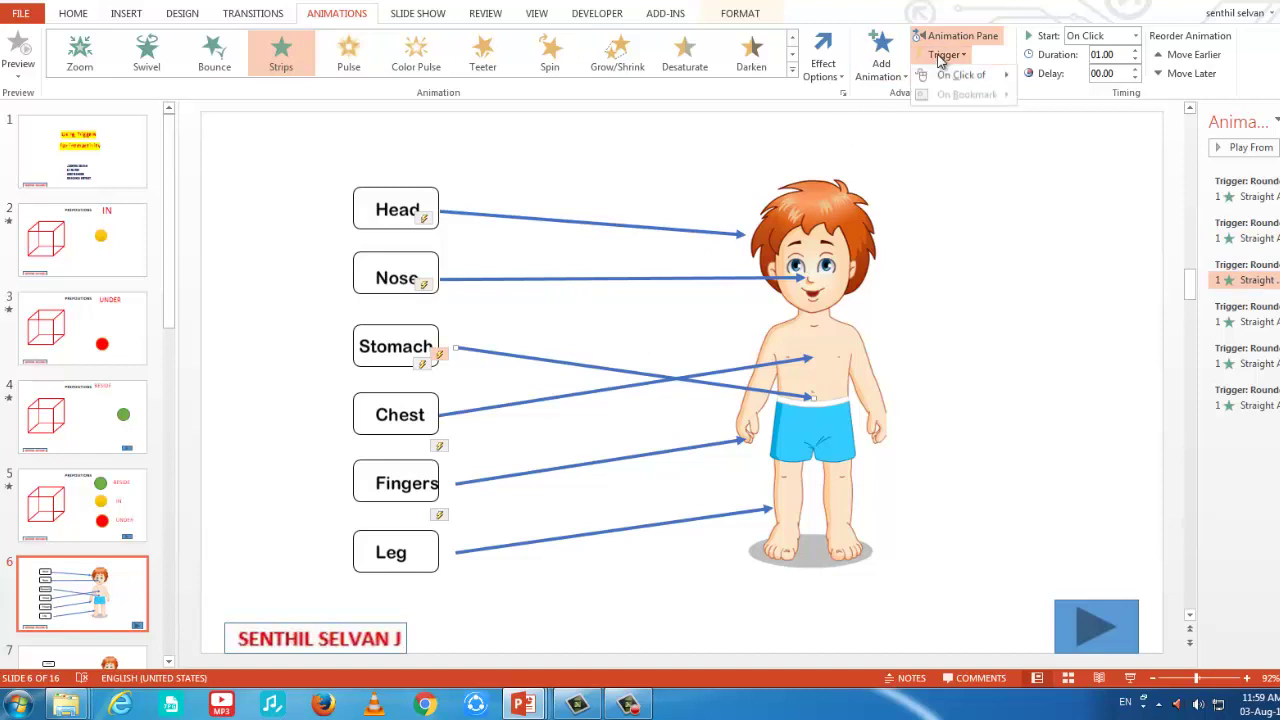
key("Escape")
key("Escape")
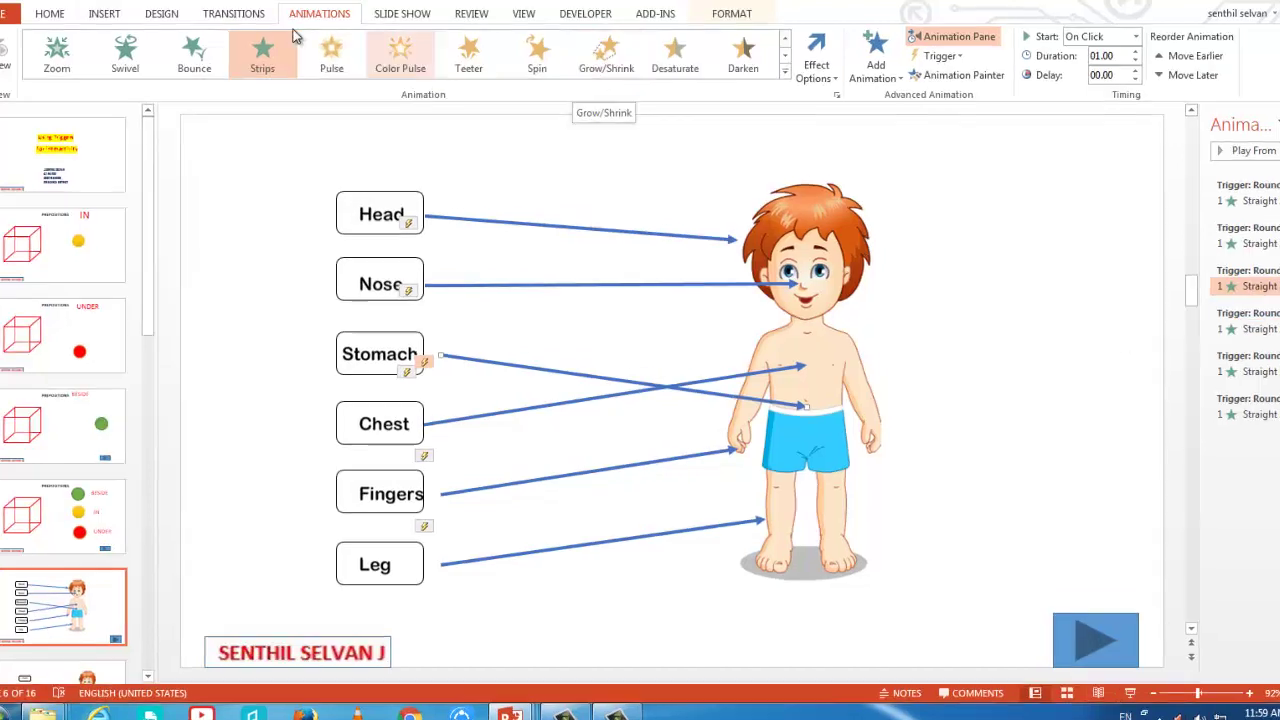
left_click(256, 17)
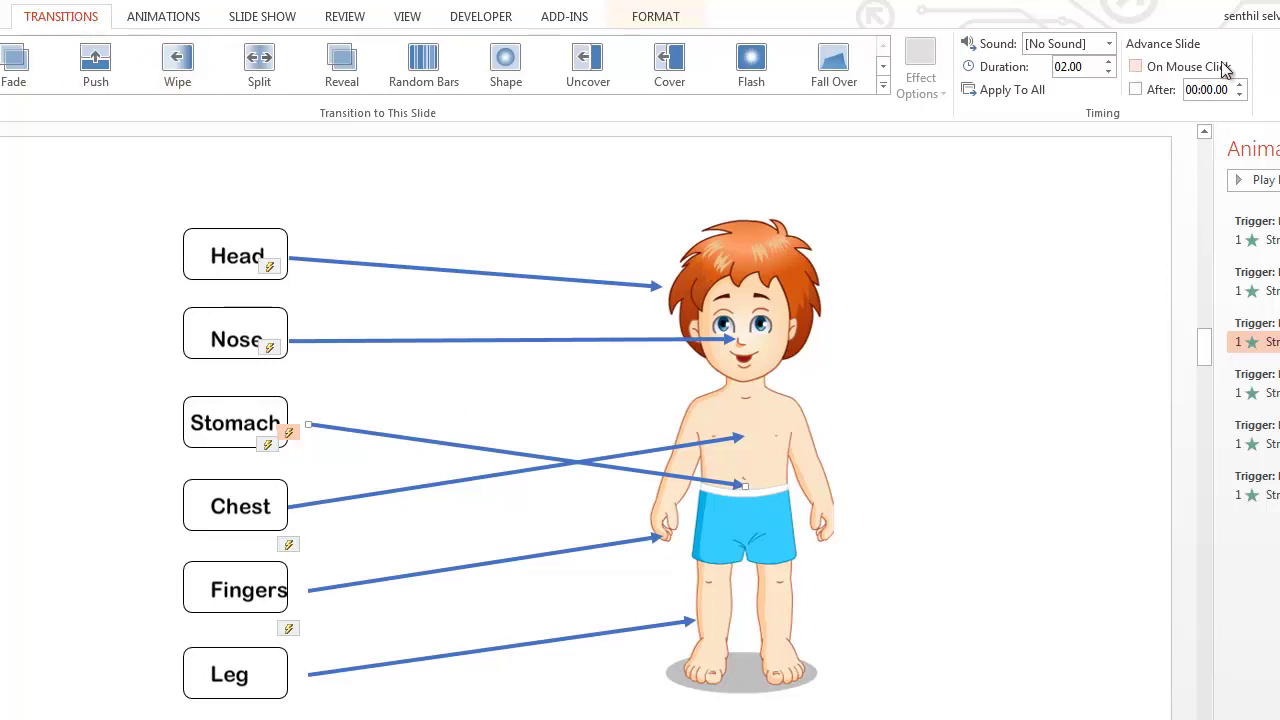
Toggle slide 6's On Mouse Click advance setting and start the slide show.
left_click(1136, 68)
left_click(1136, 67)
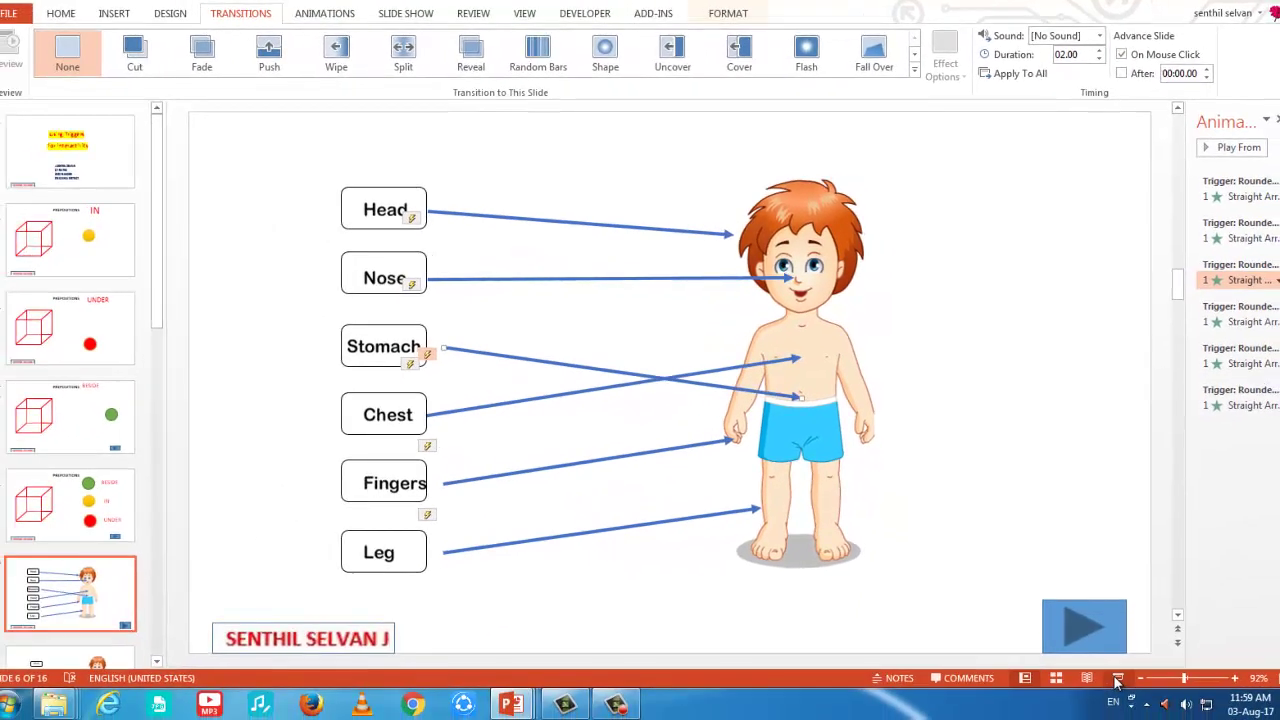
left_click(1082, 712)
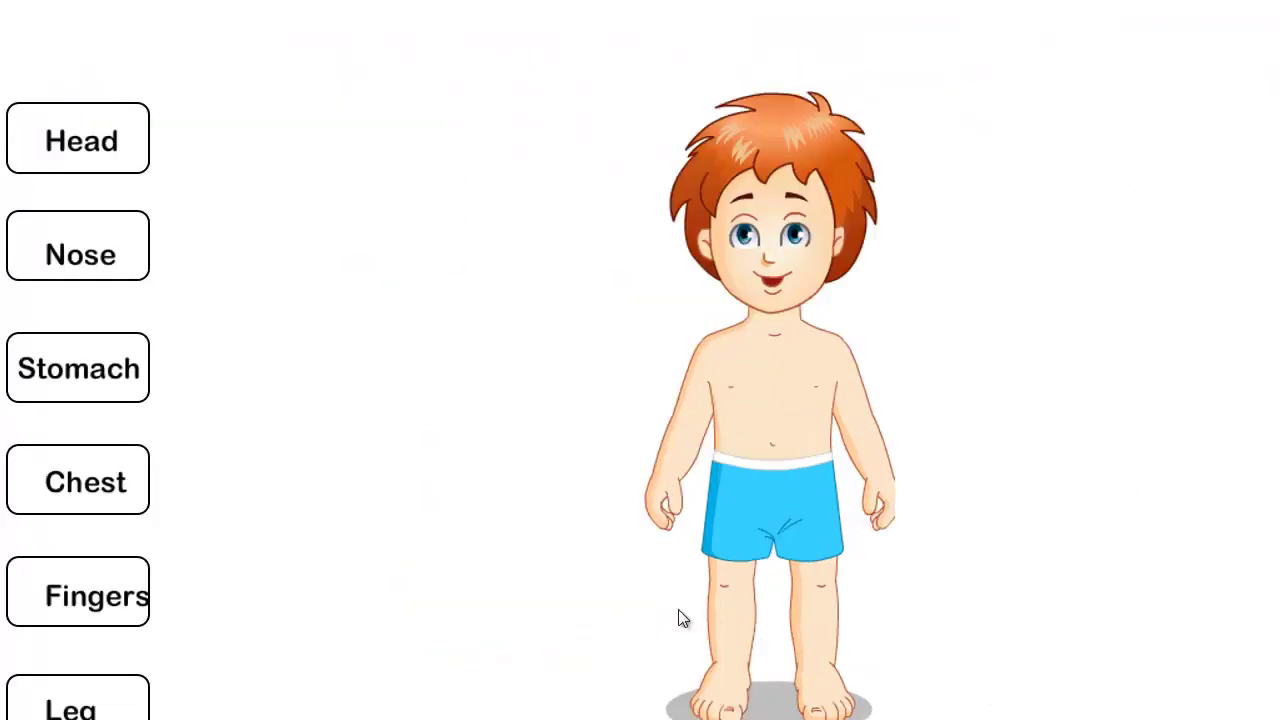
Reveal the Head, Nose and Stomach arrows, then end the show.
left_click(70, 162)
left_click(80, 258)
left_click(102, 366)
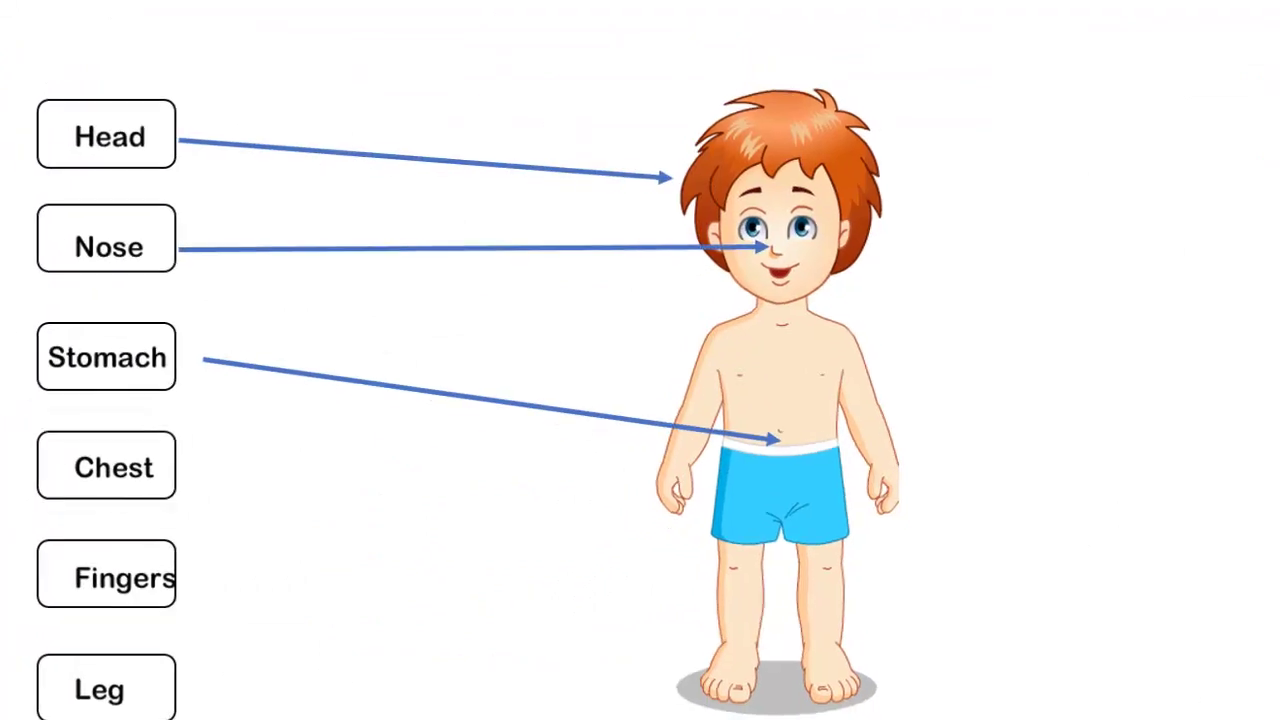
key("Escape")
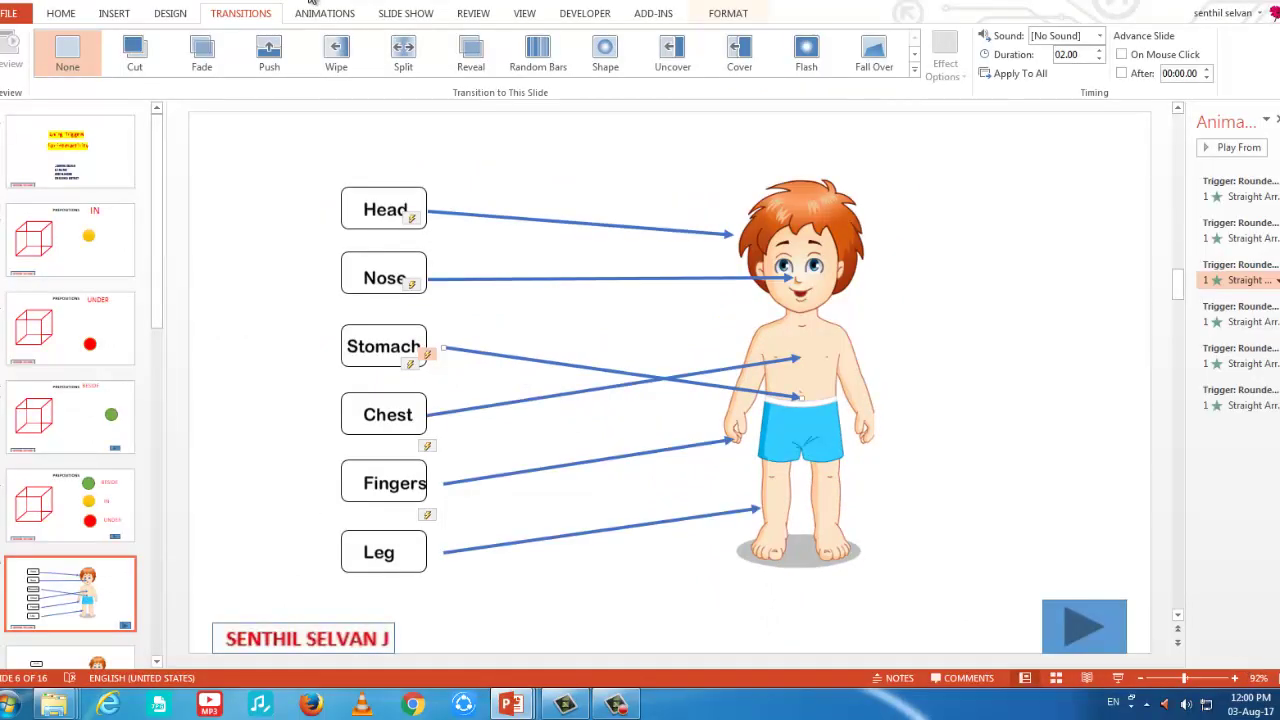
left_click(114, 13)
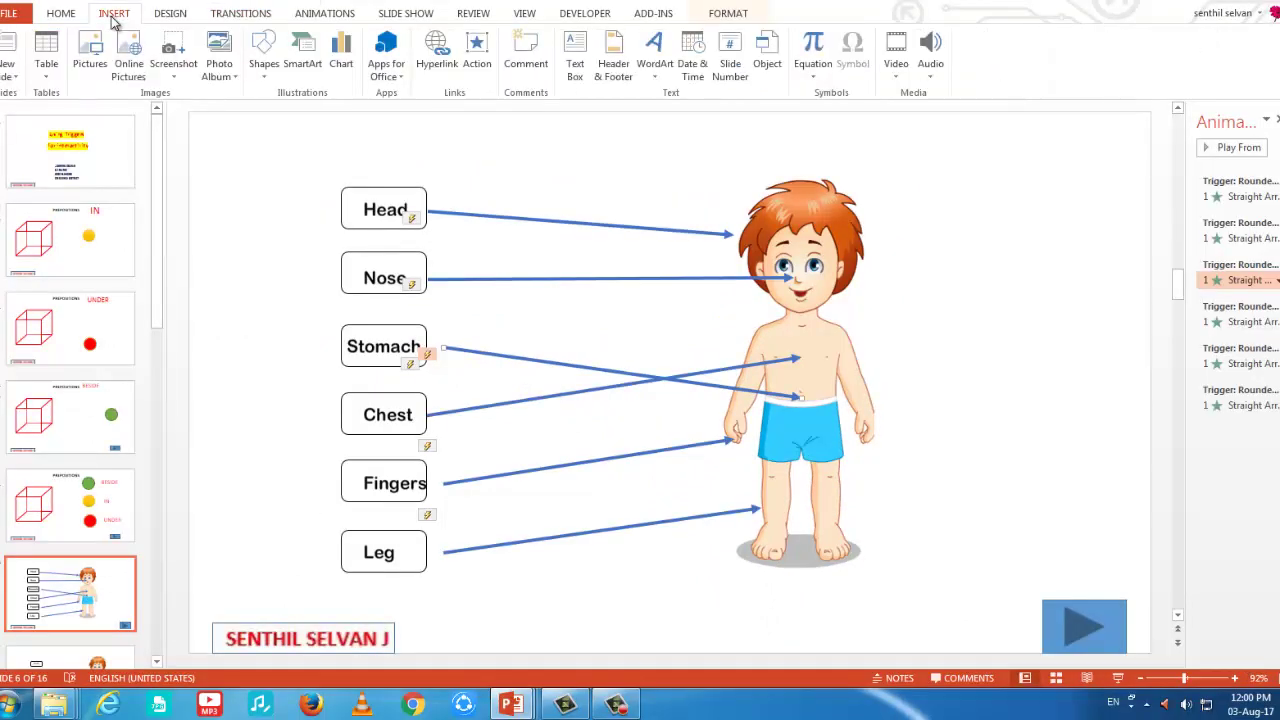
left_click(264, 55)
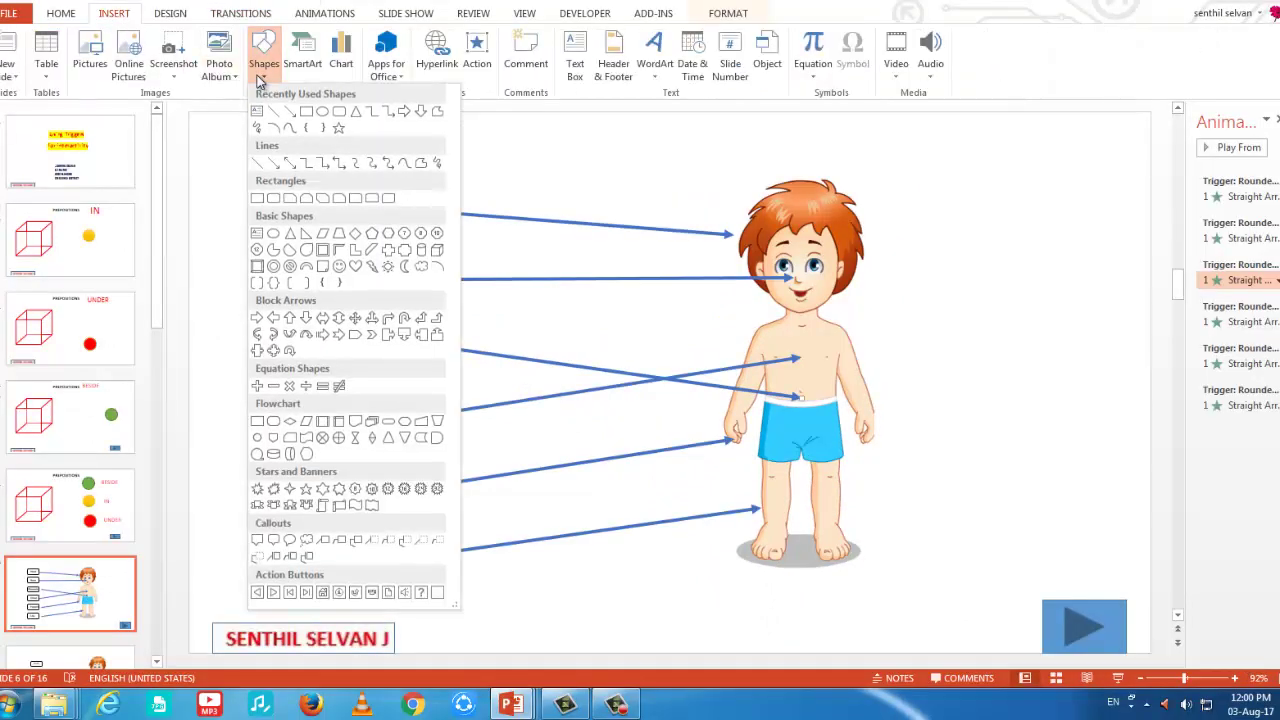
left_click(274, 593)
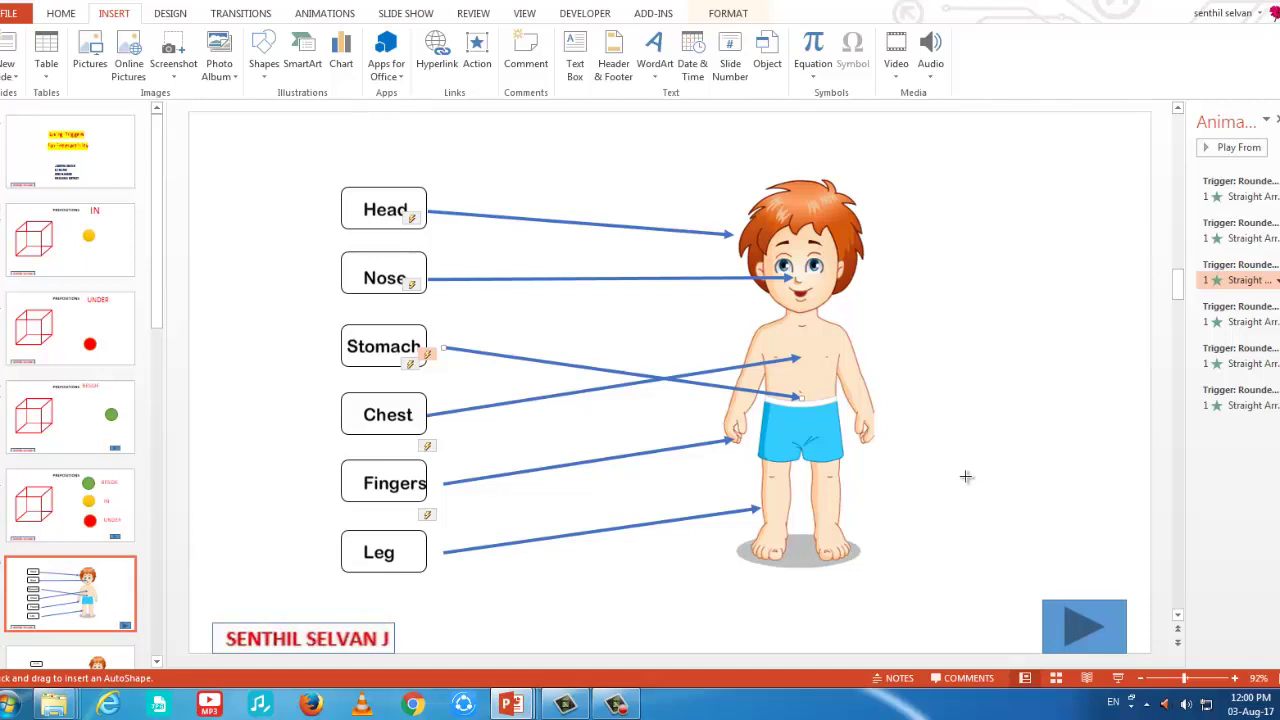
left_click_drag(959, 485, 1036, 531)
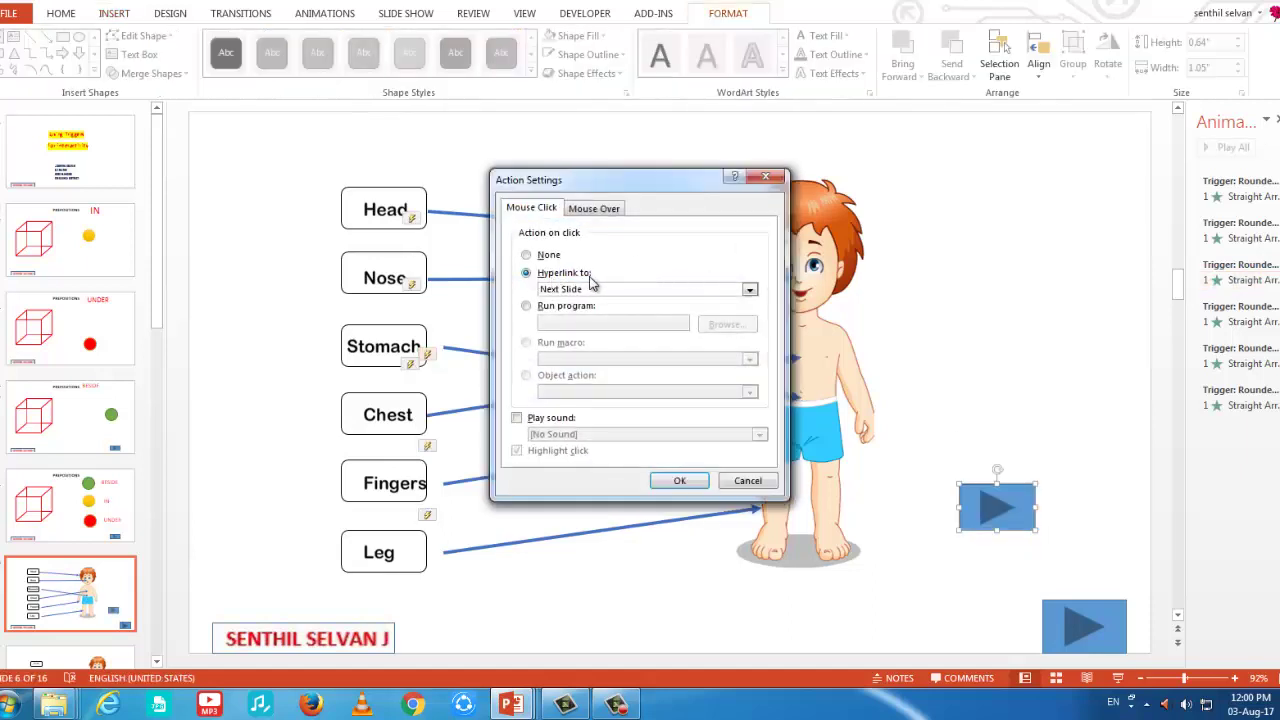
left_click(683, 481)
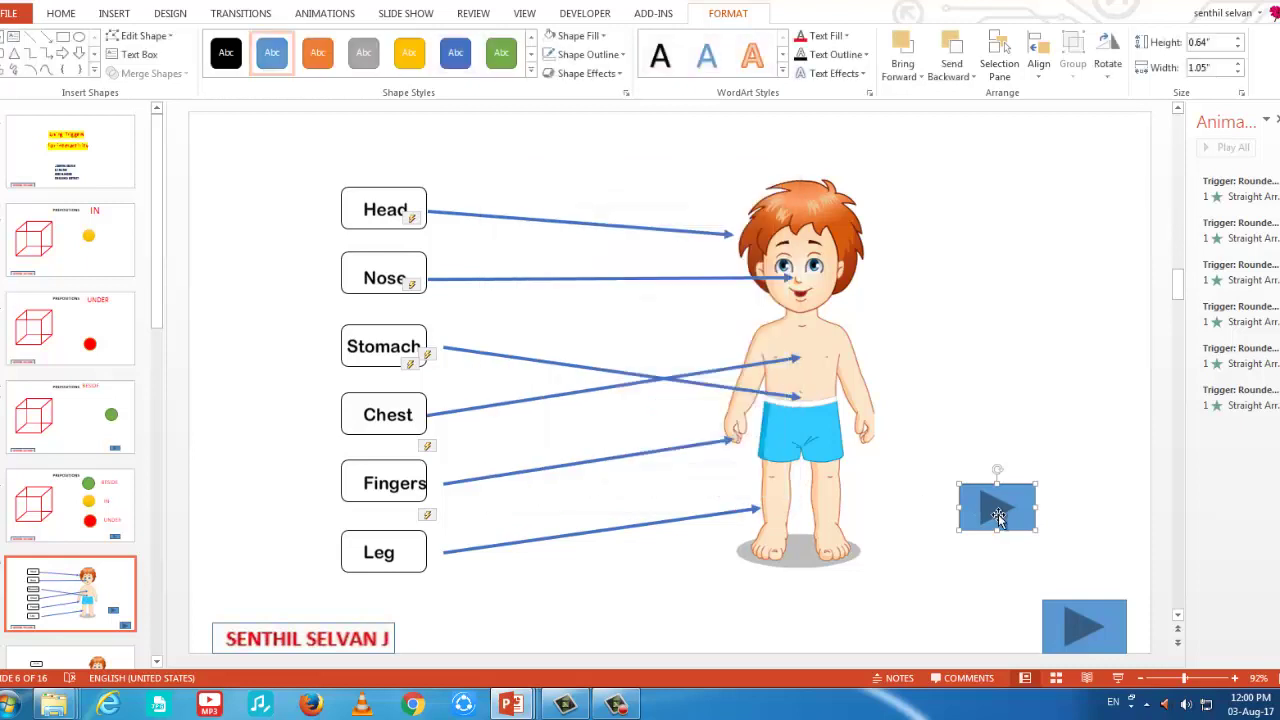
key("Delete")
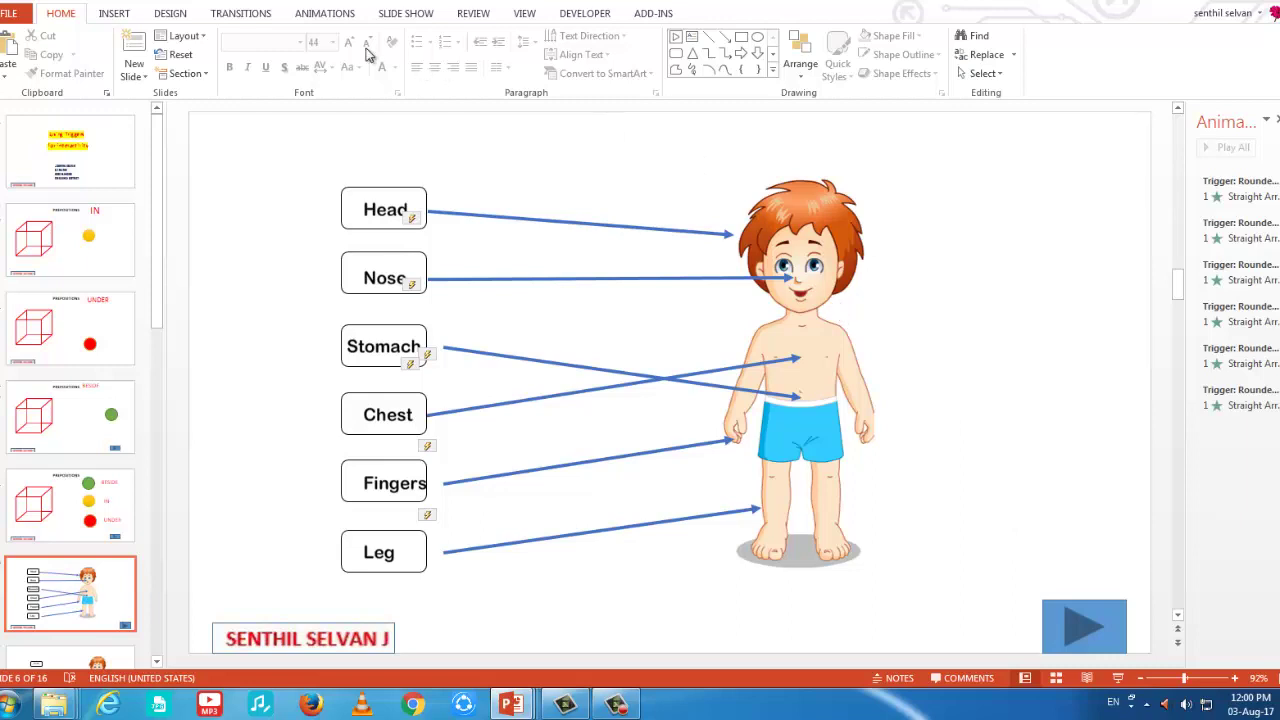
left_click(262, 14)
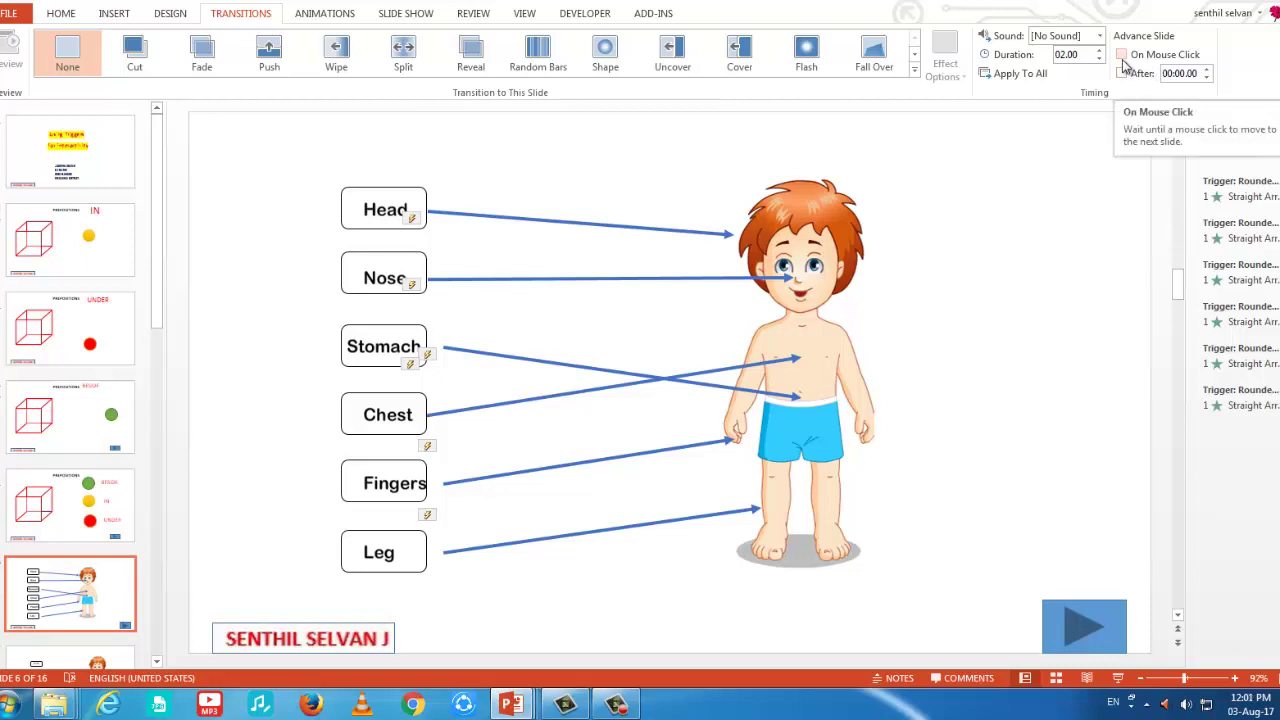
left_click(1090, 622)
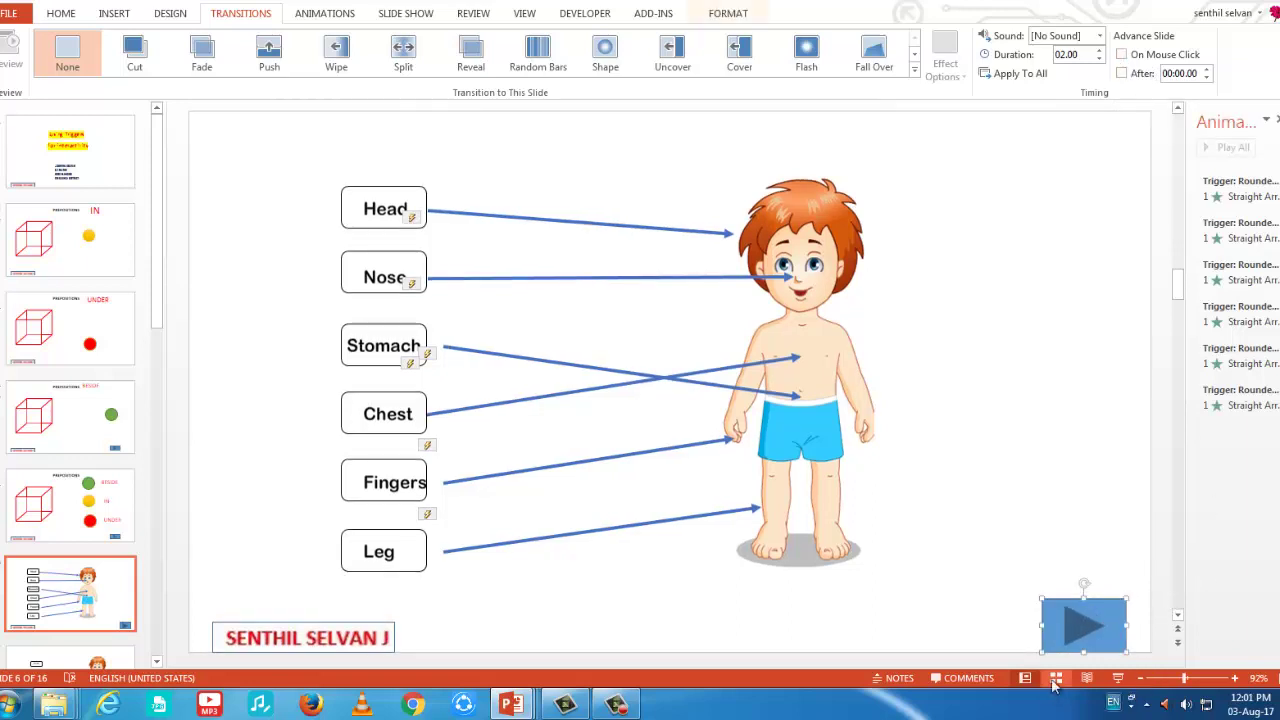
scroll(42, 455, "down", 1)
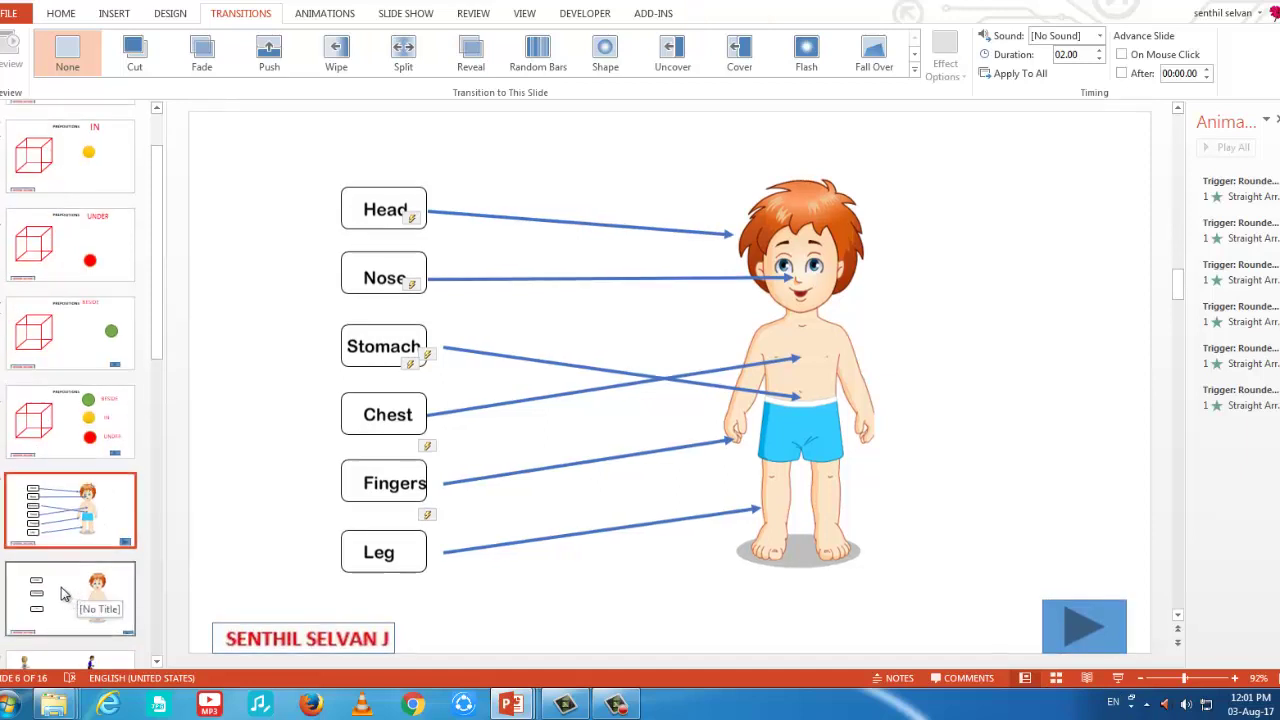
Present slide 7 and click the boy's head and stomach to reveal HEAD and STOMACH.
left_click(62, 594)
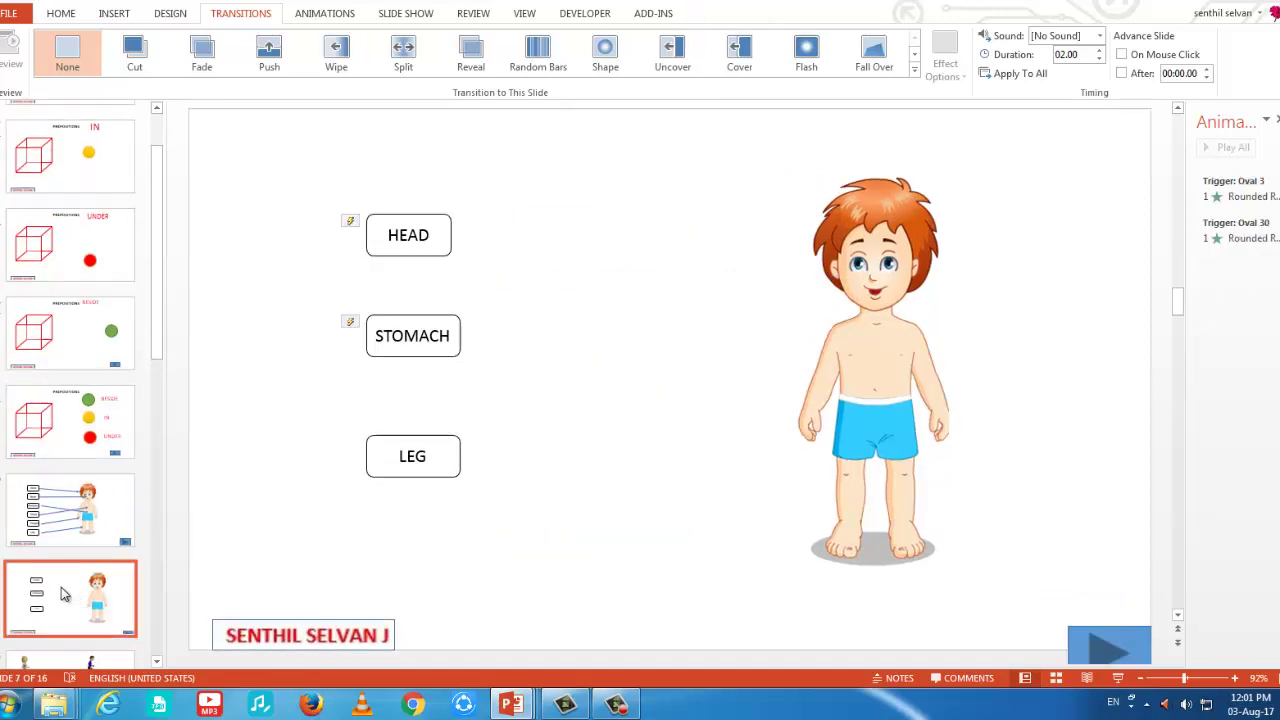
left_click(1119, 679)
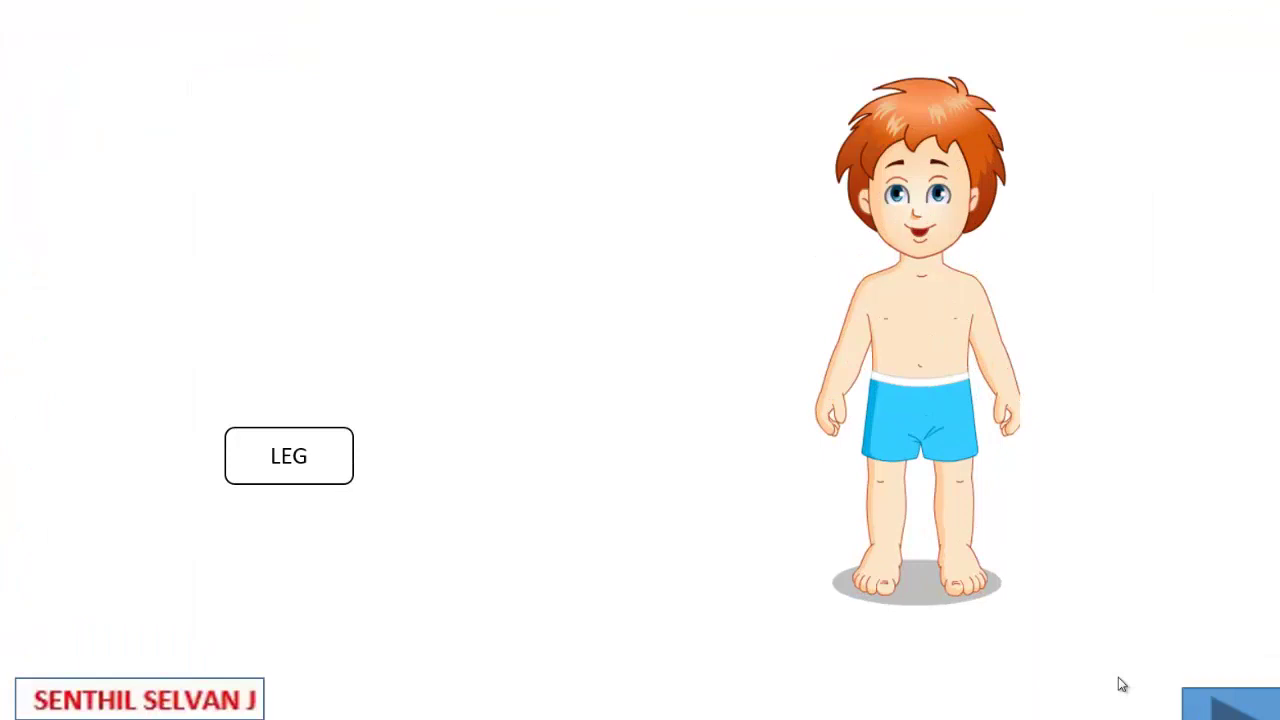
left_click(928, 197)
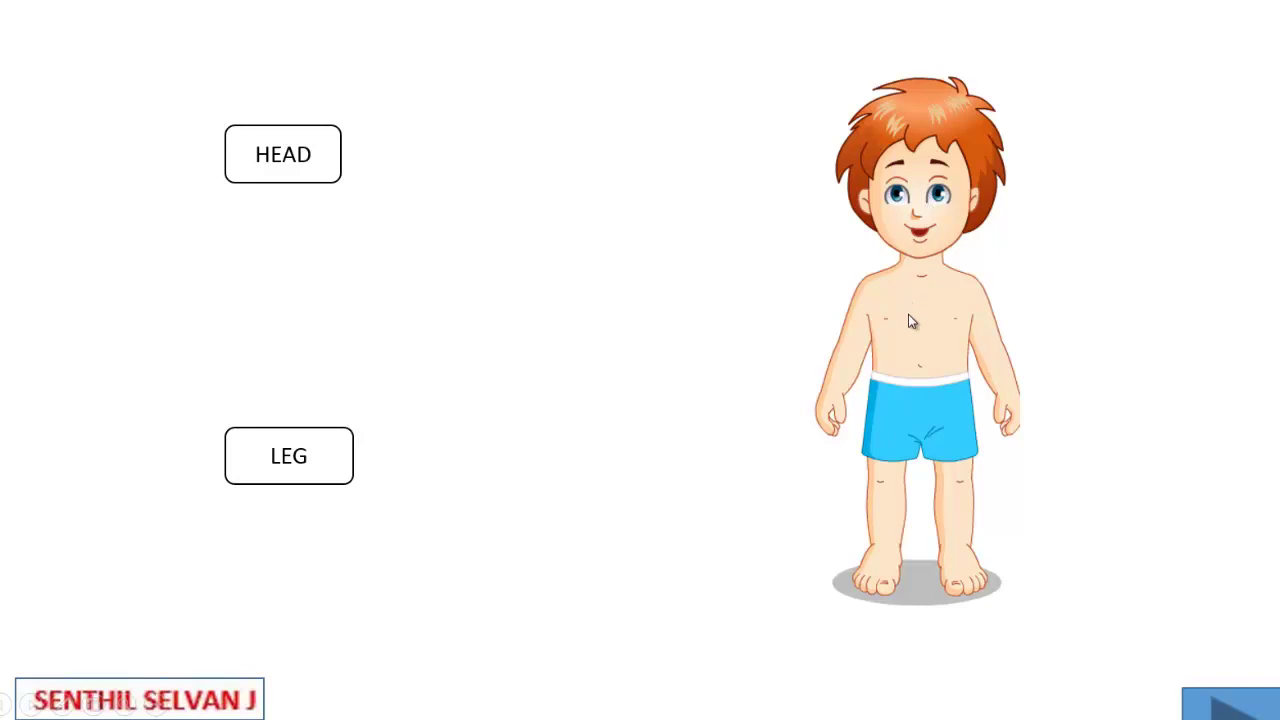
left_click(923, 372)
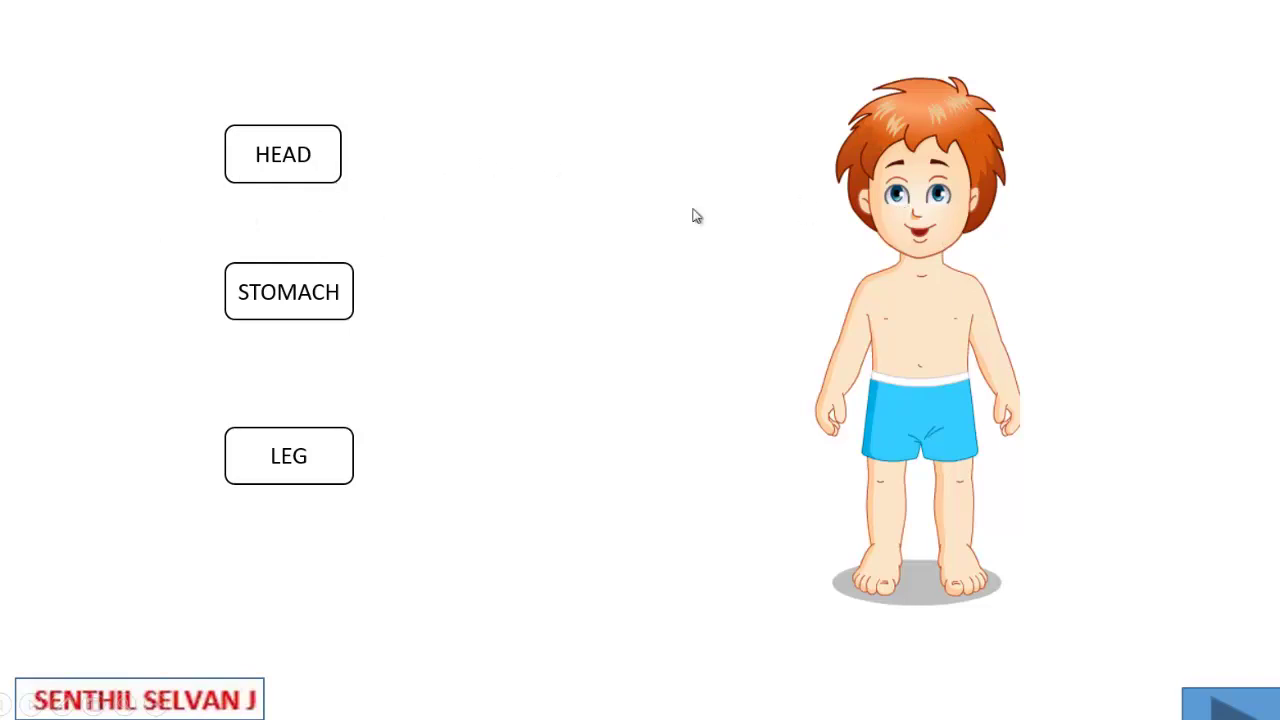
key("Escape")
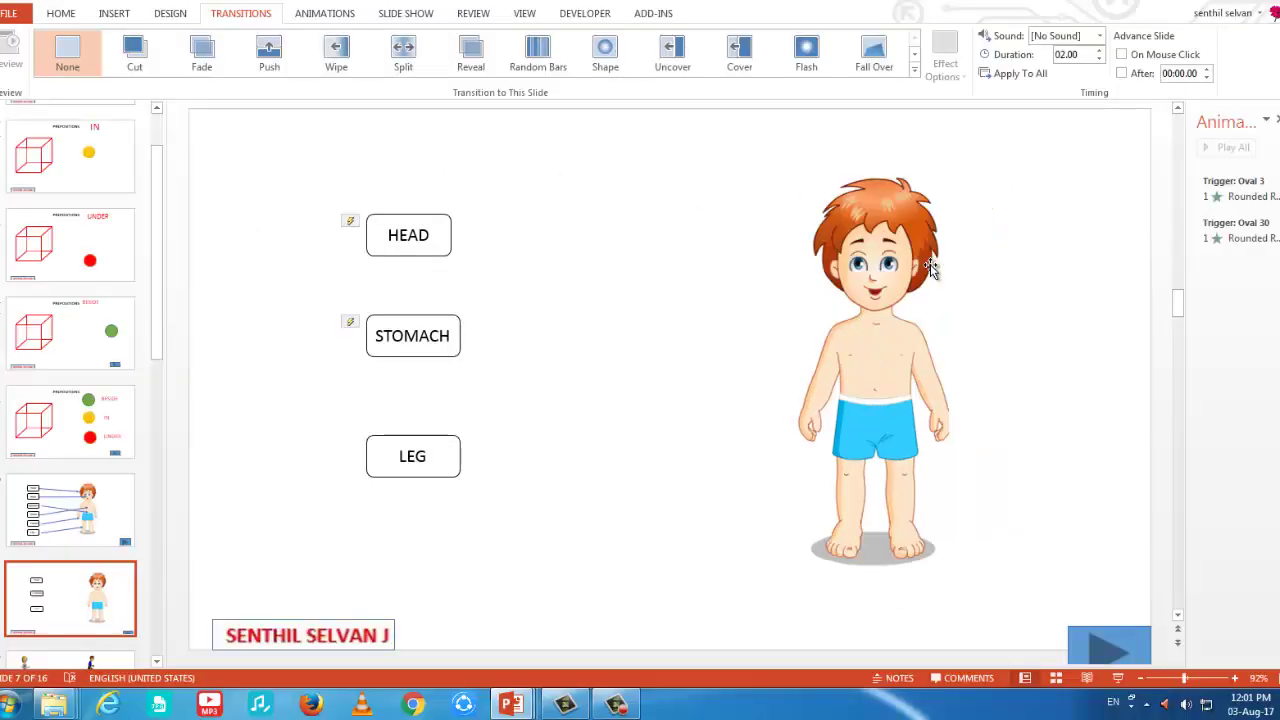
Draw an oval circle between the HEAD label and the boy on slide 7 and fill it white.
left_click(887, 265)
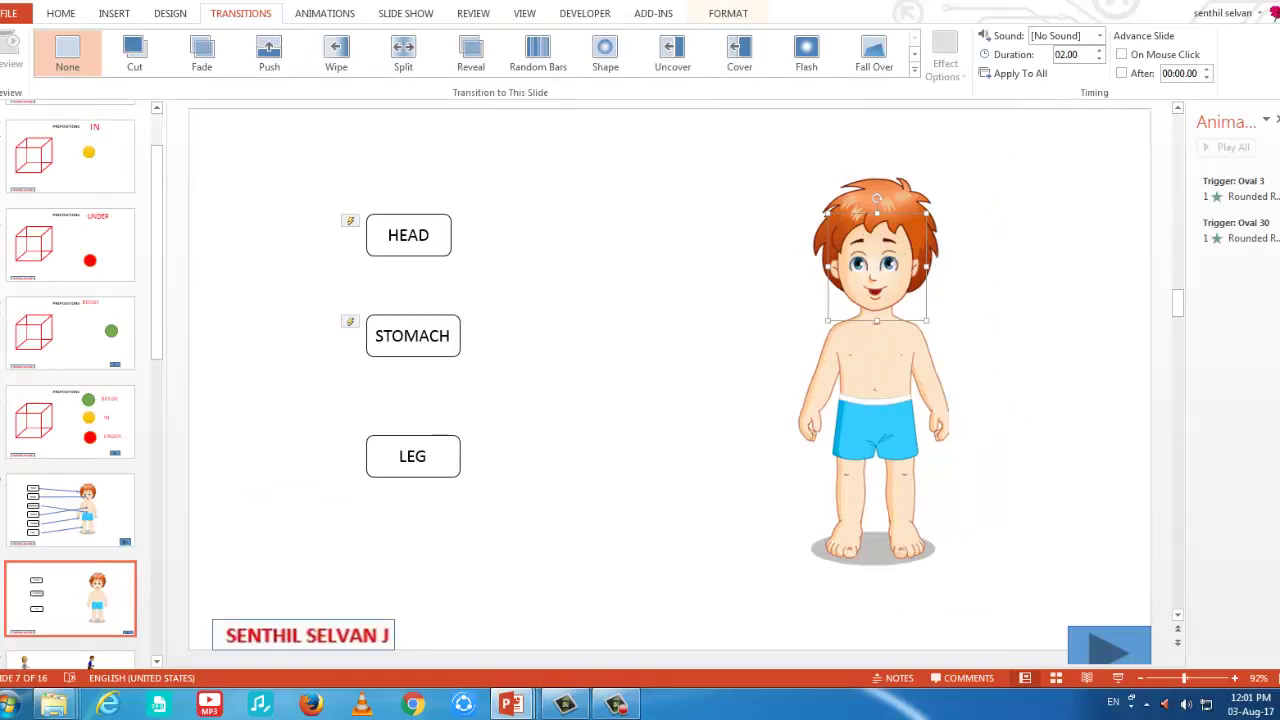
left_click(116, 16)
left_click(263, 70)
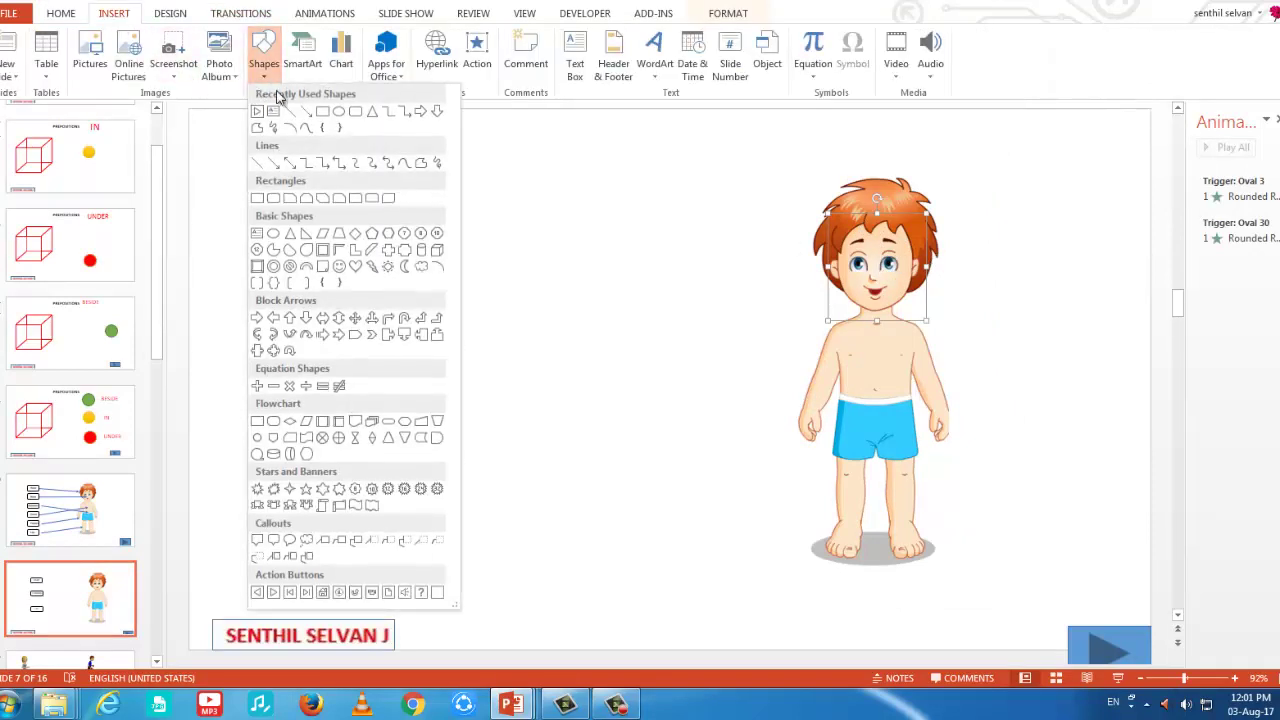
left_click(340, 115)
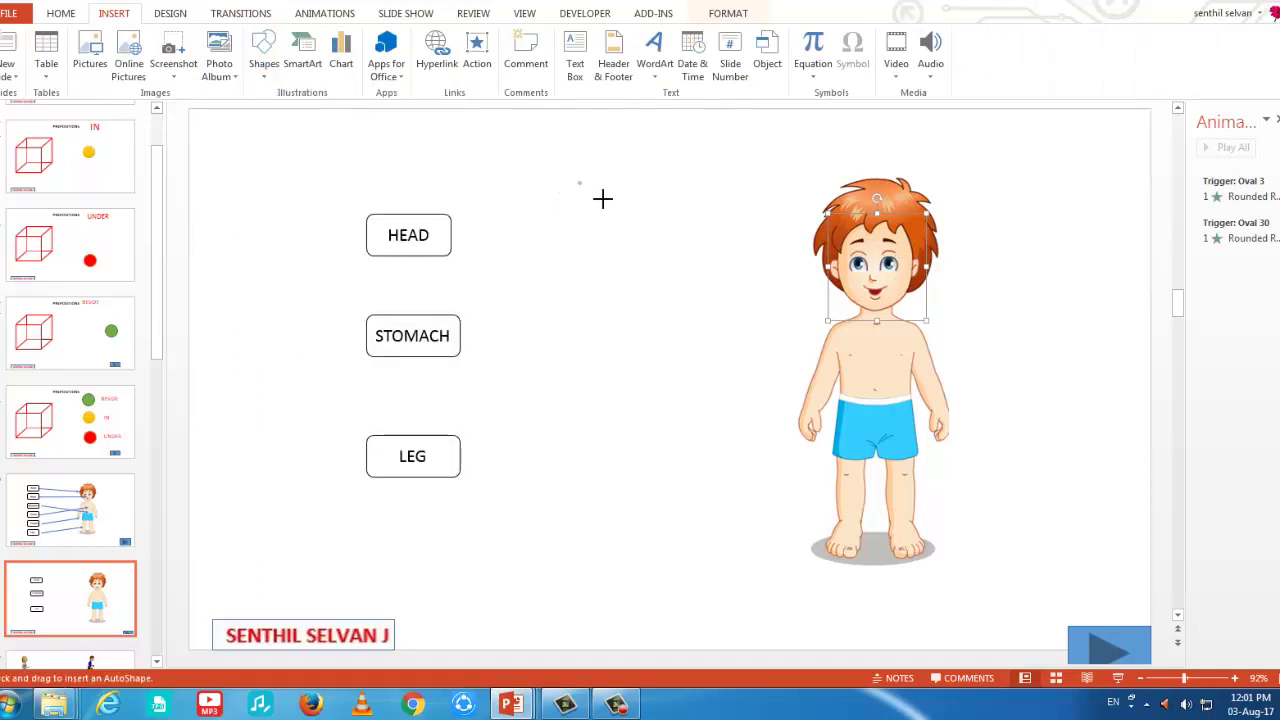
mouse_move(578, 181)
left_mouse_down()
mouse_move(649, 271)
mouse_move(679, 279)
left_mouse_up()
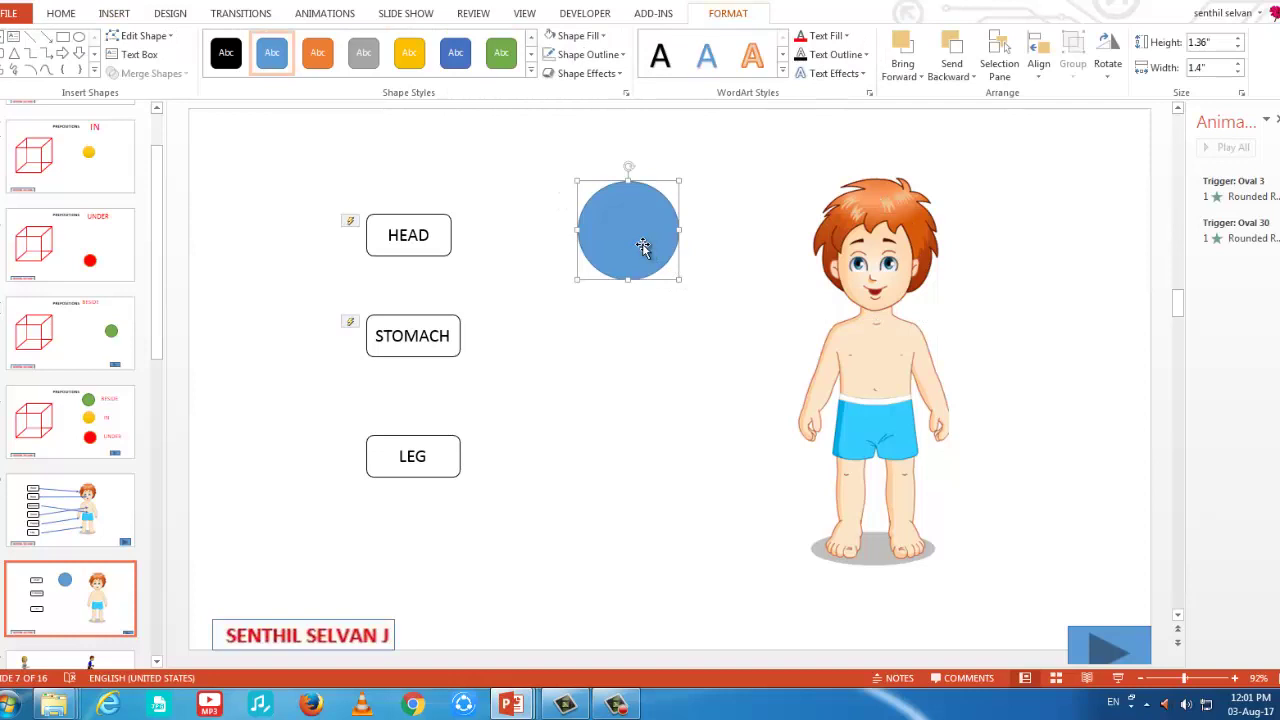
left_click(602, 37)
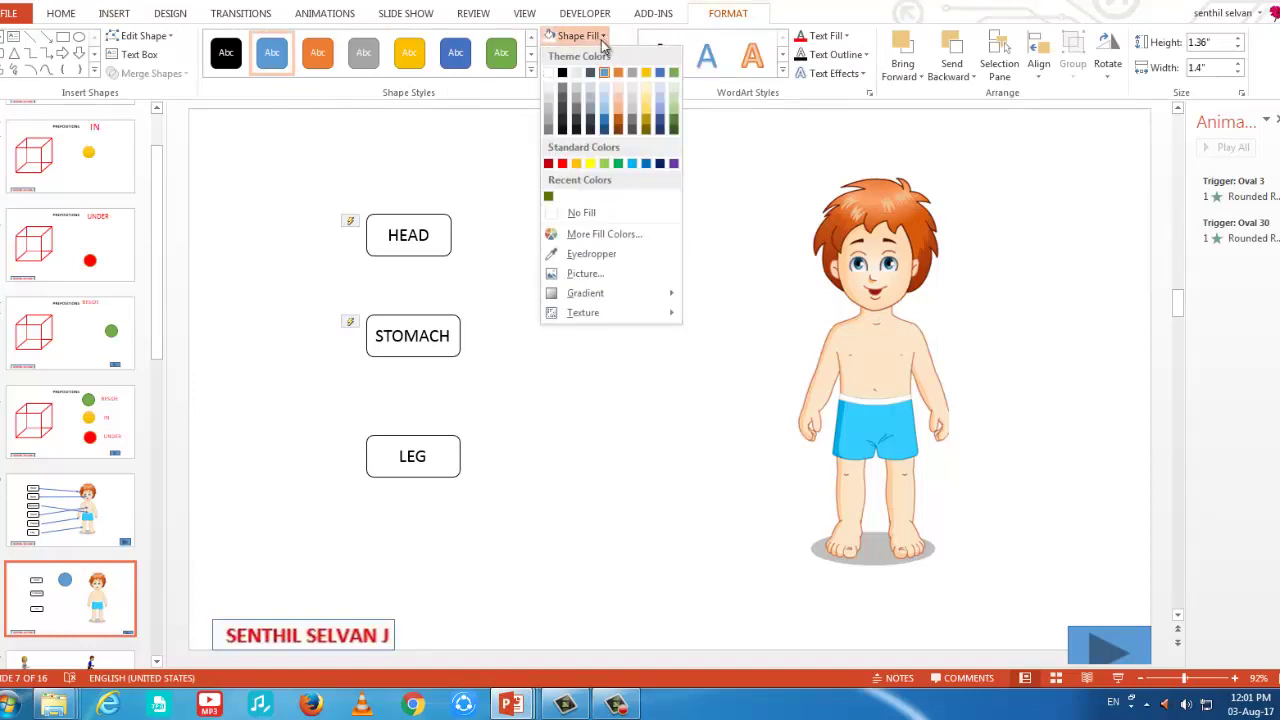
left_click(548, 74)
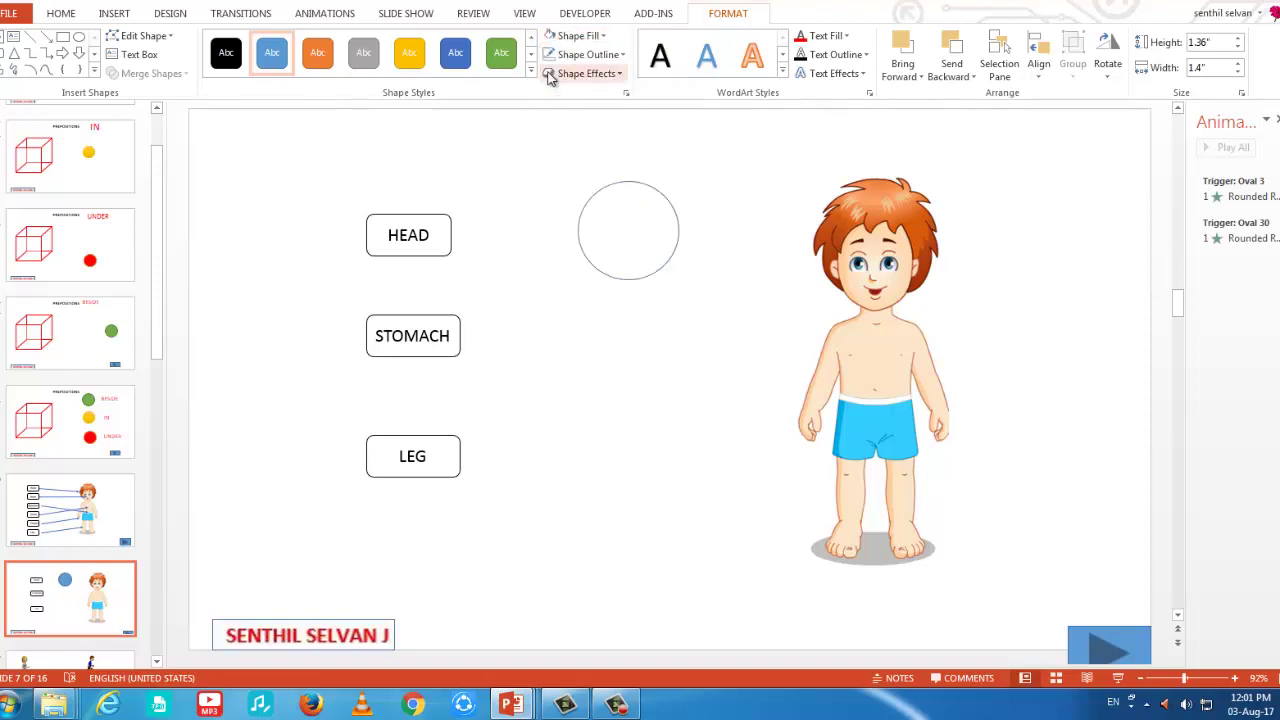
right_click(611, 274)
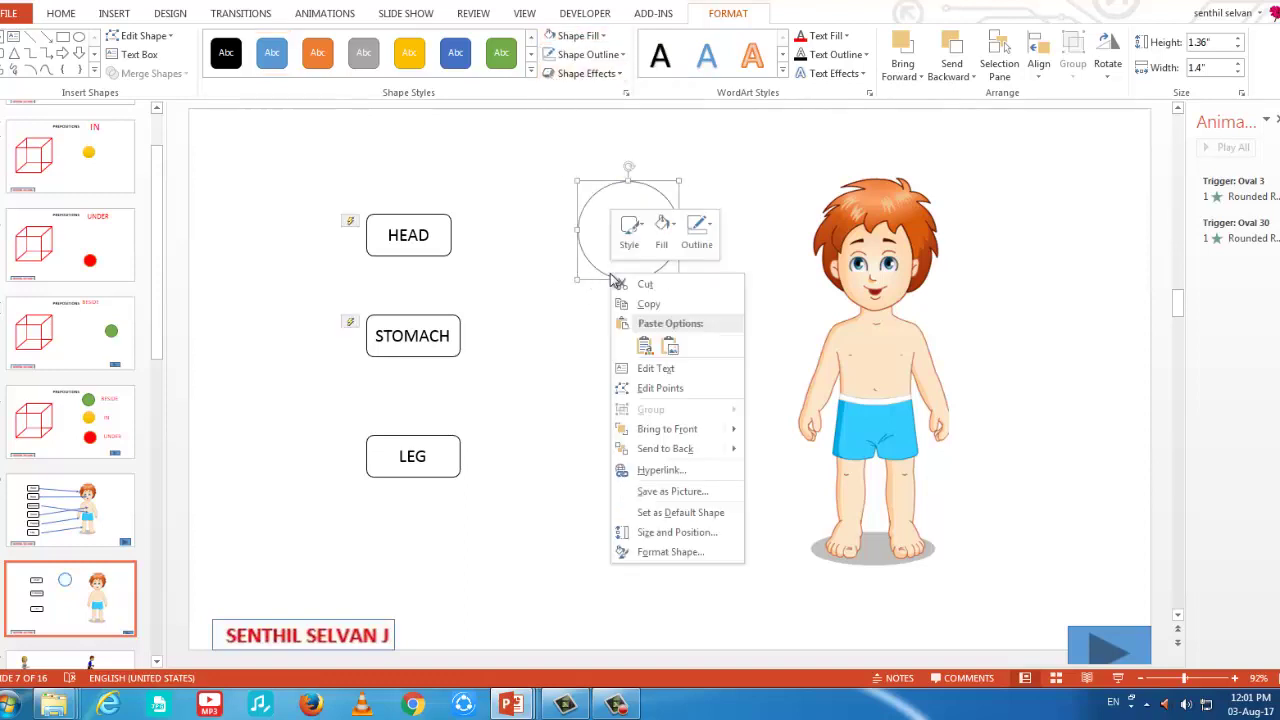
Make the circle's fill fully transparent and reposition it.
left_click(670, 553)
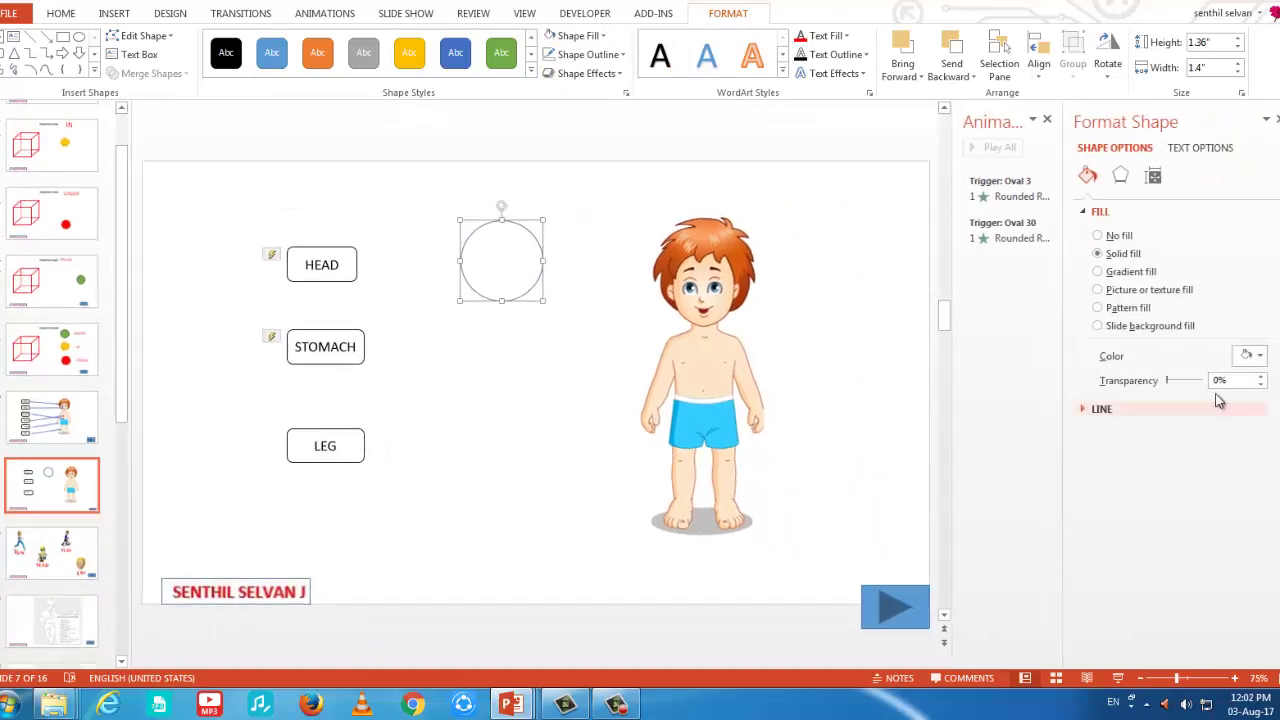
left_click_drag(1172, 387, 1212, 387)
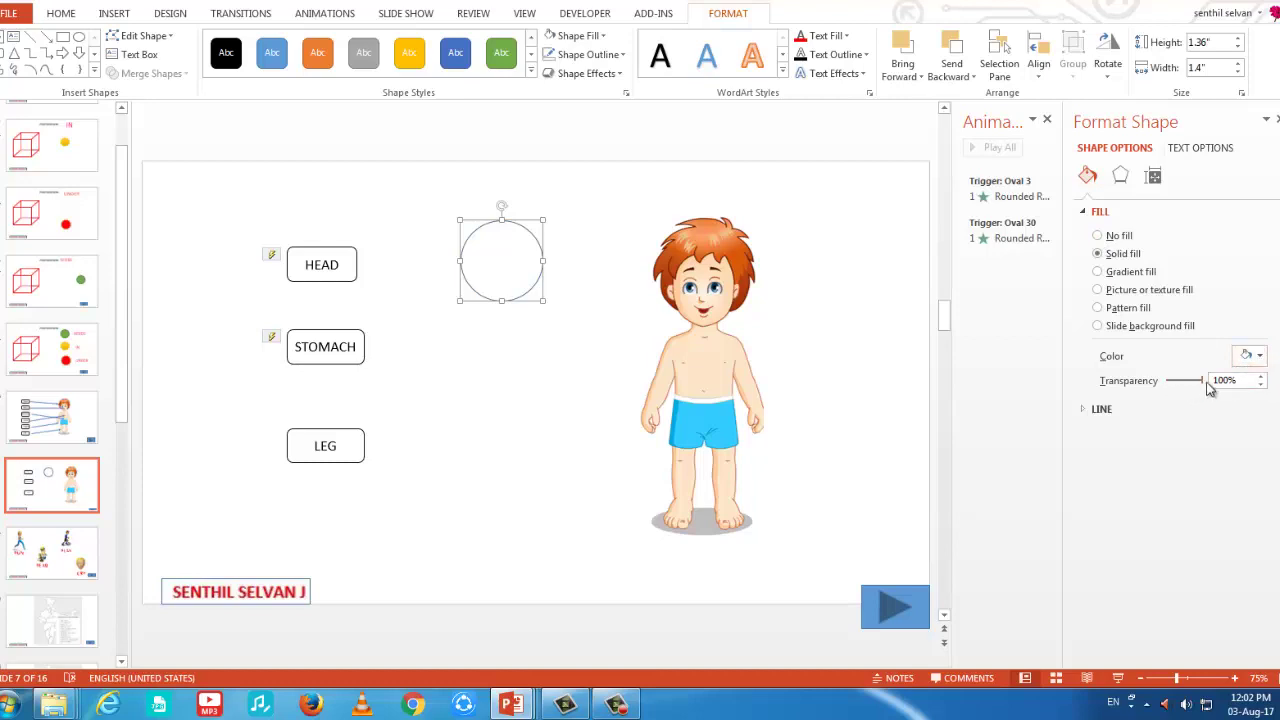
left_click(500, 411)
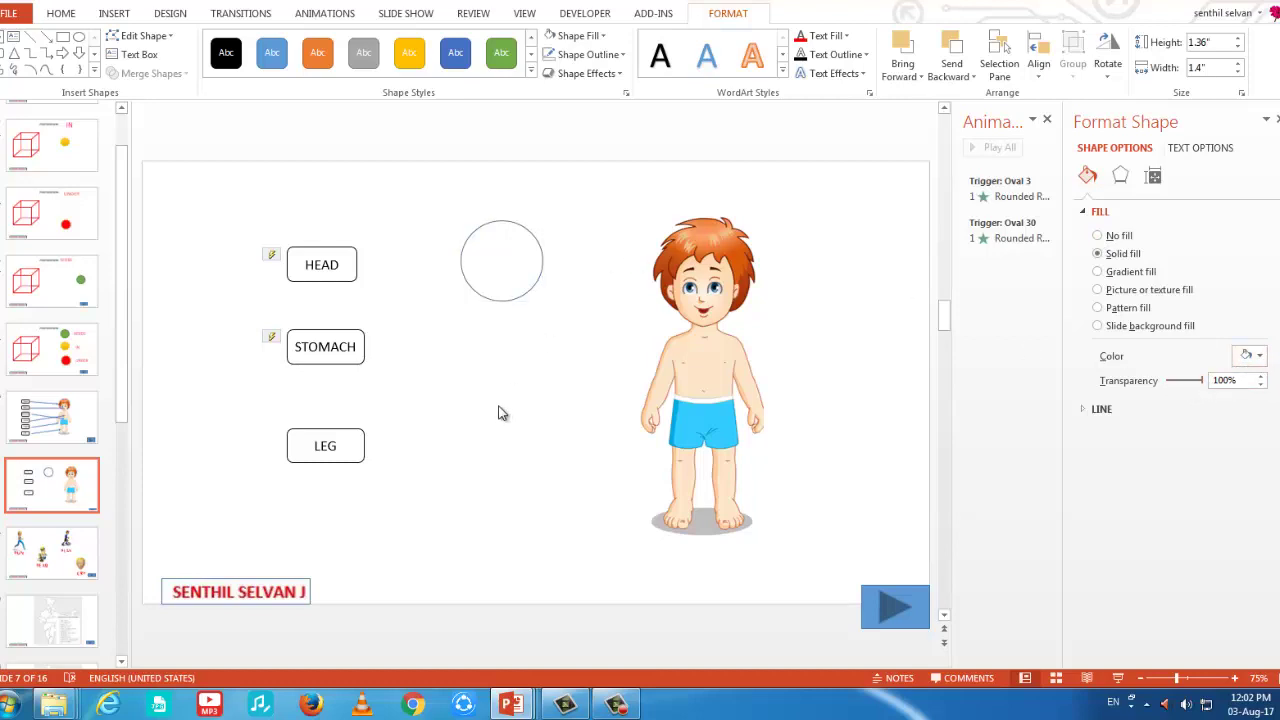
left_click(529, 300)
mouse_move(523, 294)
left_mouse_down()
mouse_move(757, 320)
mouse_move(733, 326)
mouse_move(720, 298)
mouse_move(512, 278)
left_mouse_up()
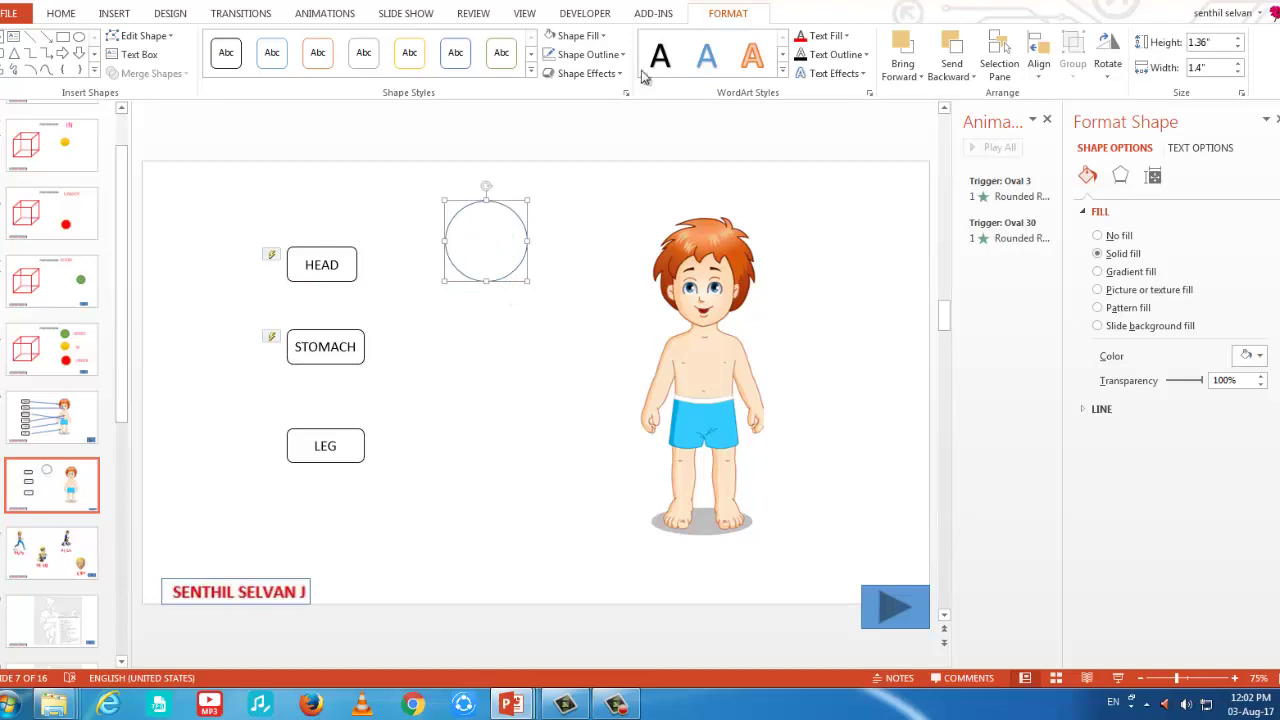
Remove the circle's outline, shrink it, and move it over the boy's feet.
left_click(596, 62)
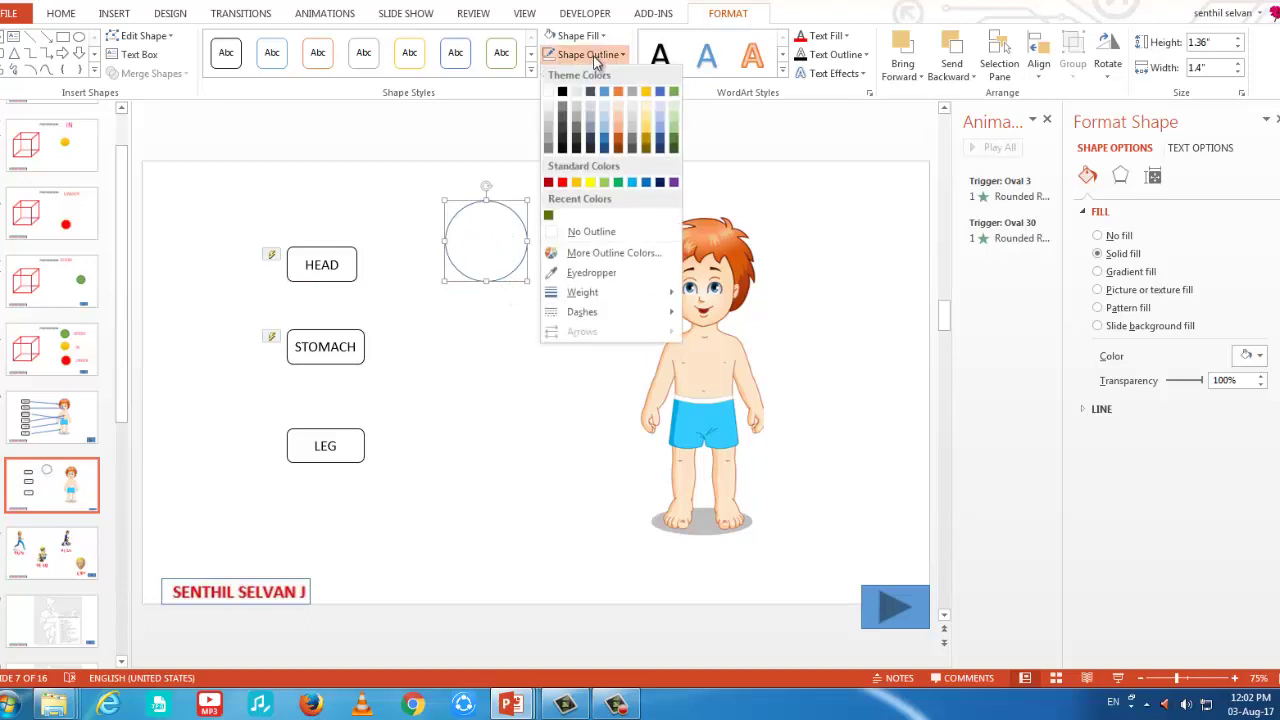
left_click(595, 232)
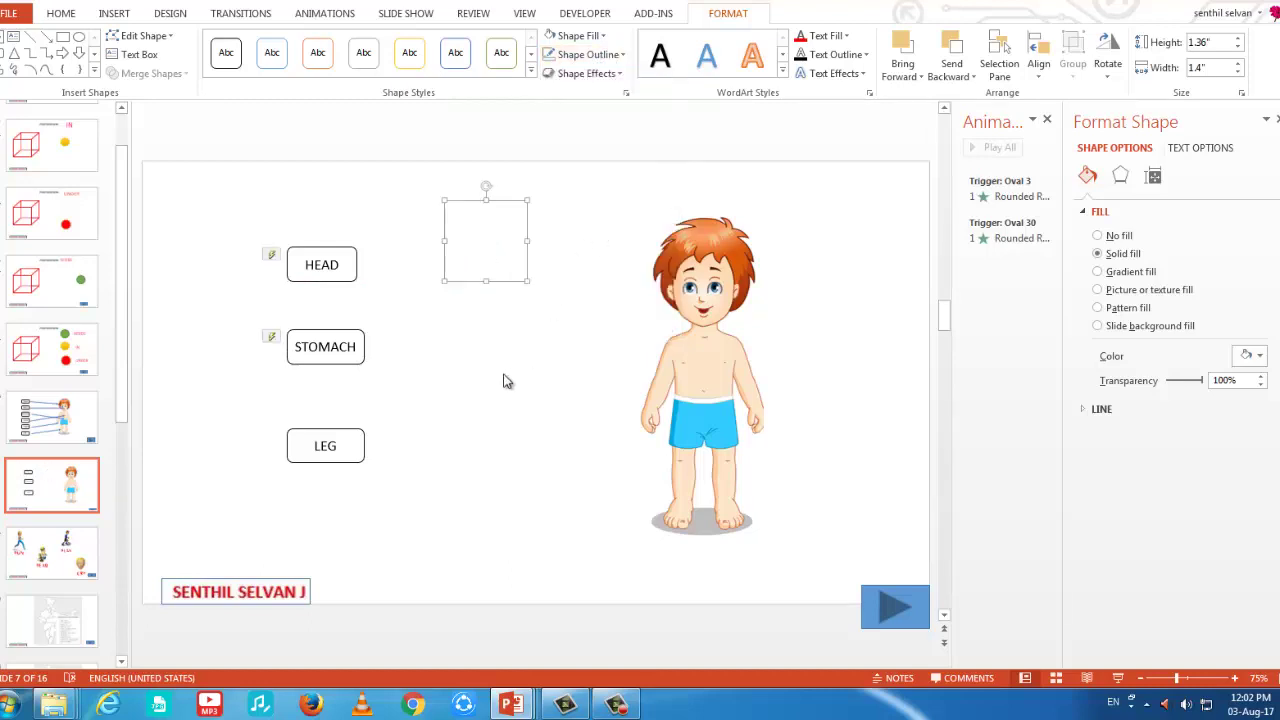
left_click(493, 405)
left_click(481, 249)
left_click_drag(479, 249, 492, 296)
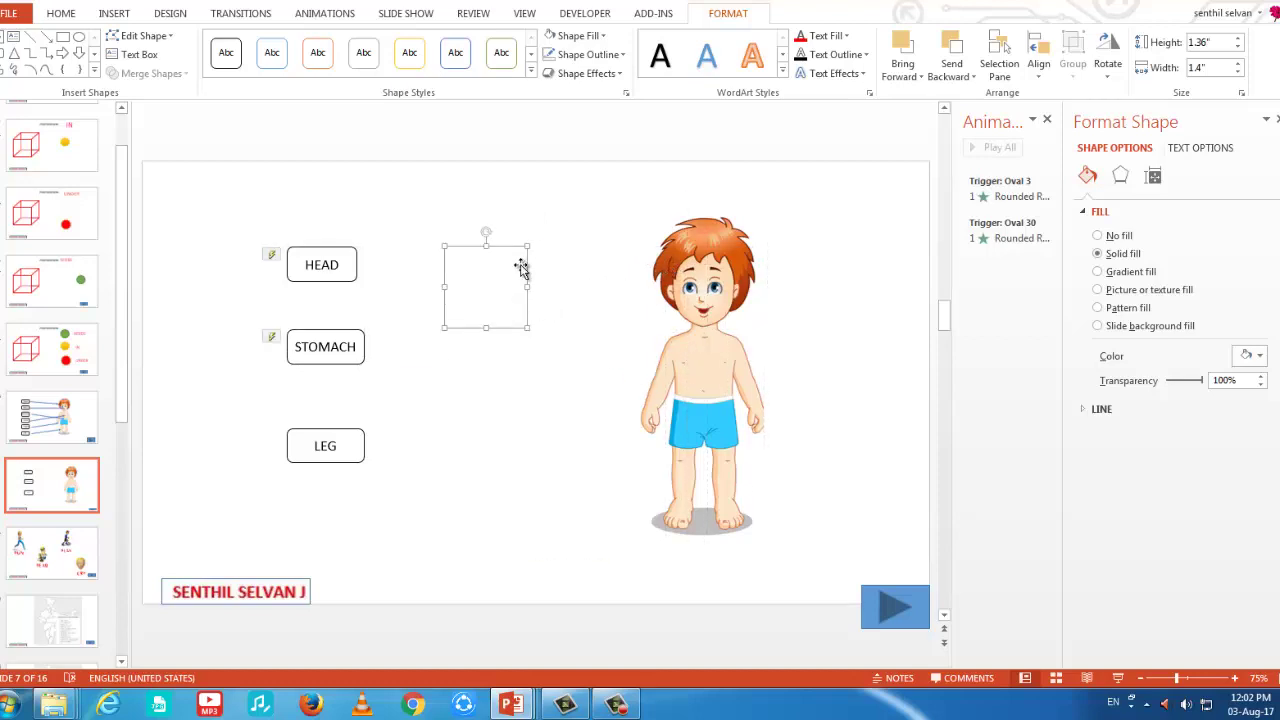
left_click_drag(524, 246, 499, 253)
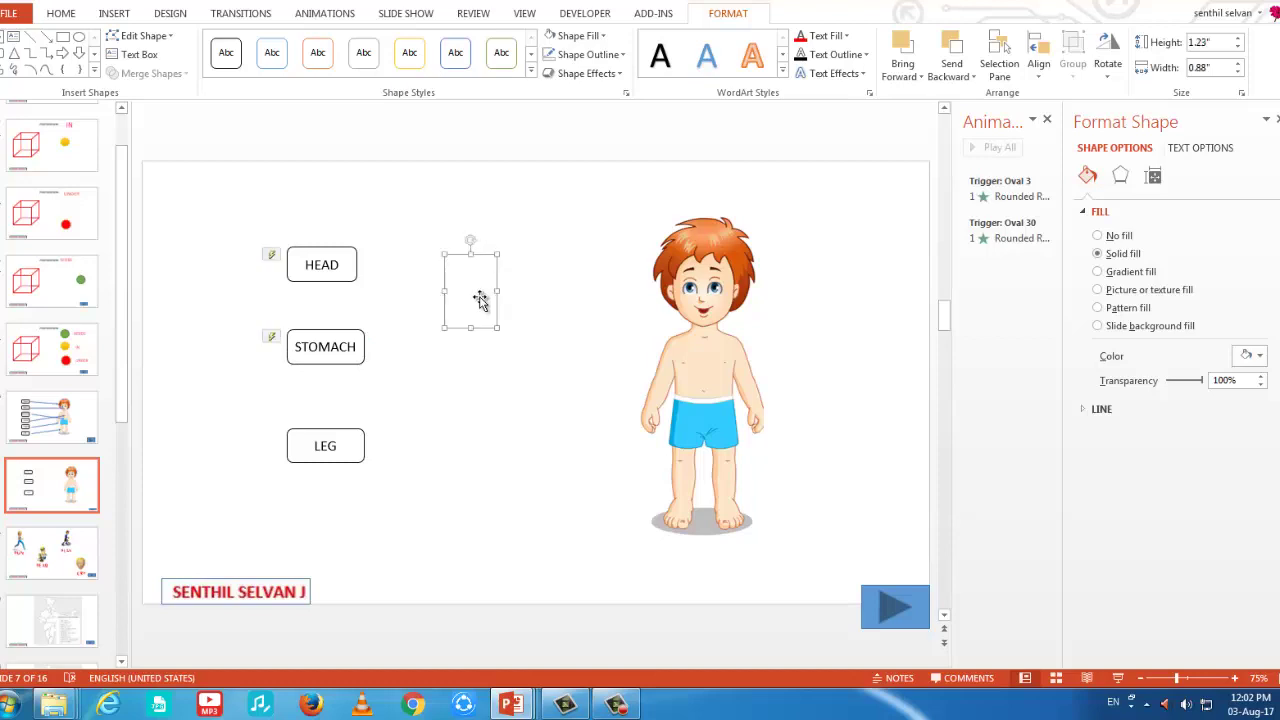
left_click_drag(480, 301, 744, 510)
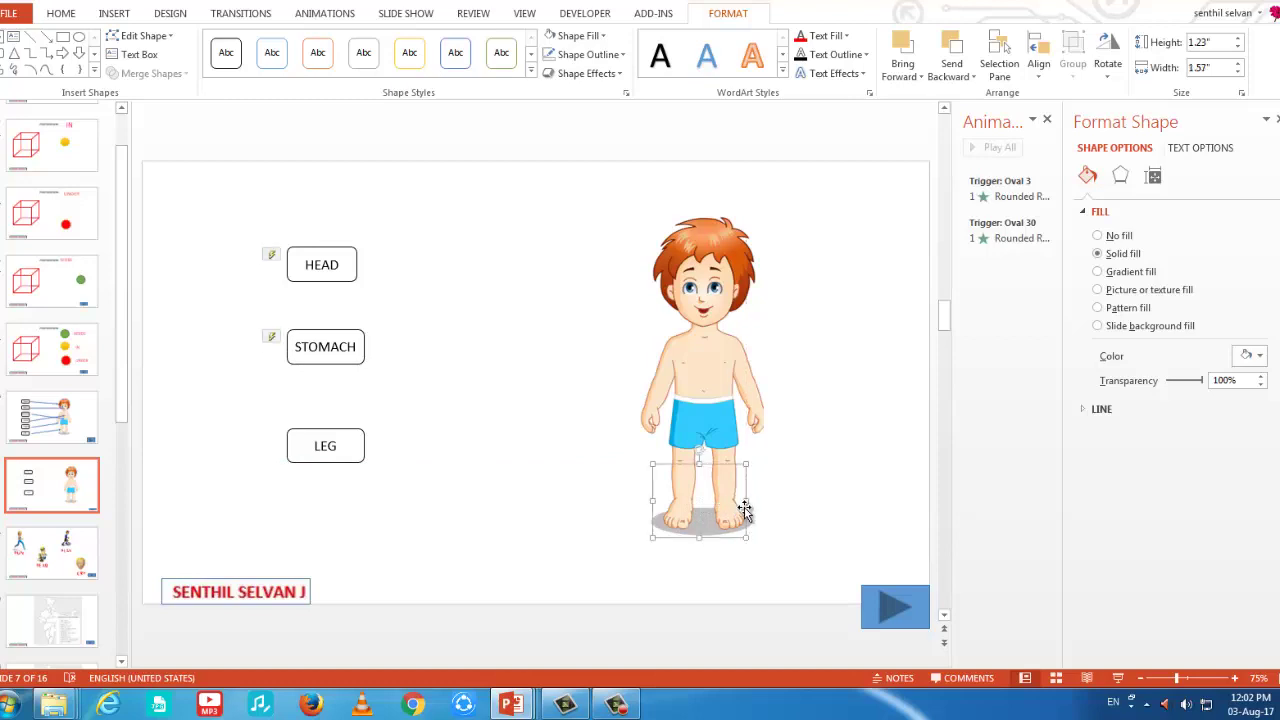
Apply a Fly In entrance animation to the LEG label.
left_click(355, 458)
left_click(322, 14)
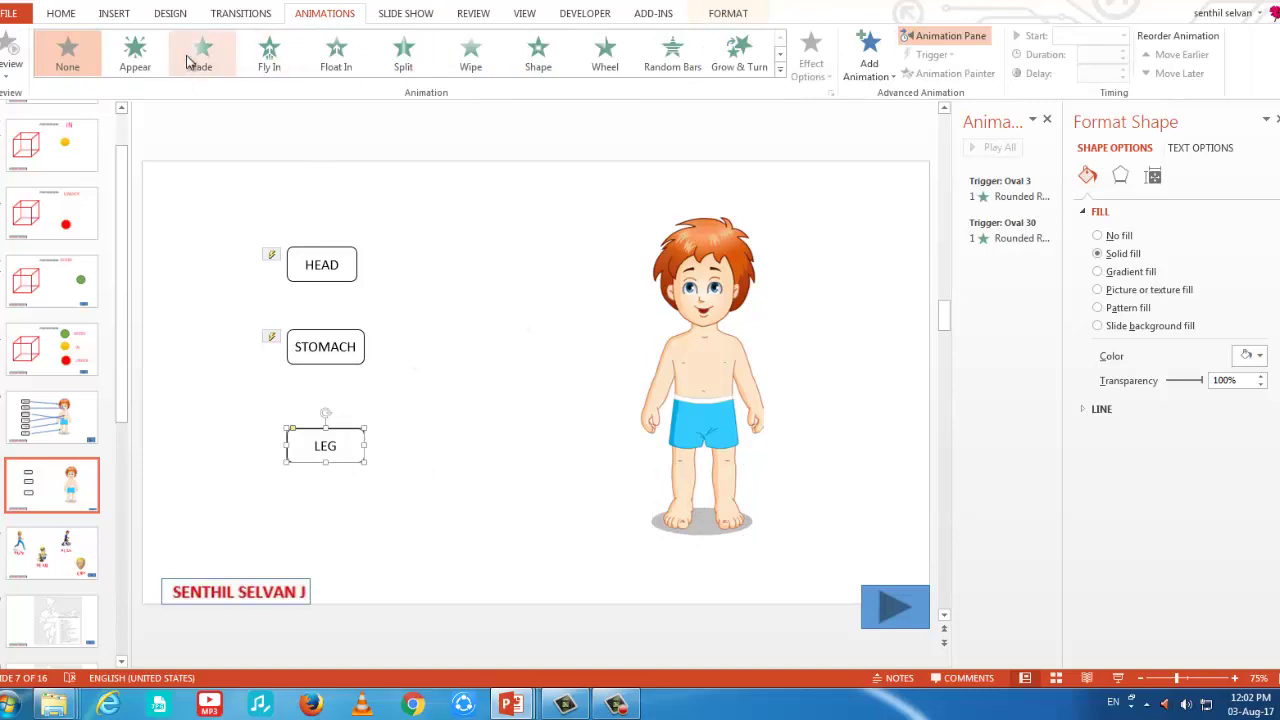
left_click(270, 54)
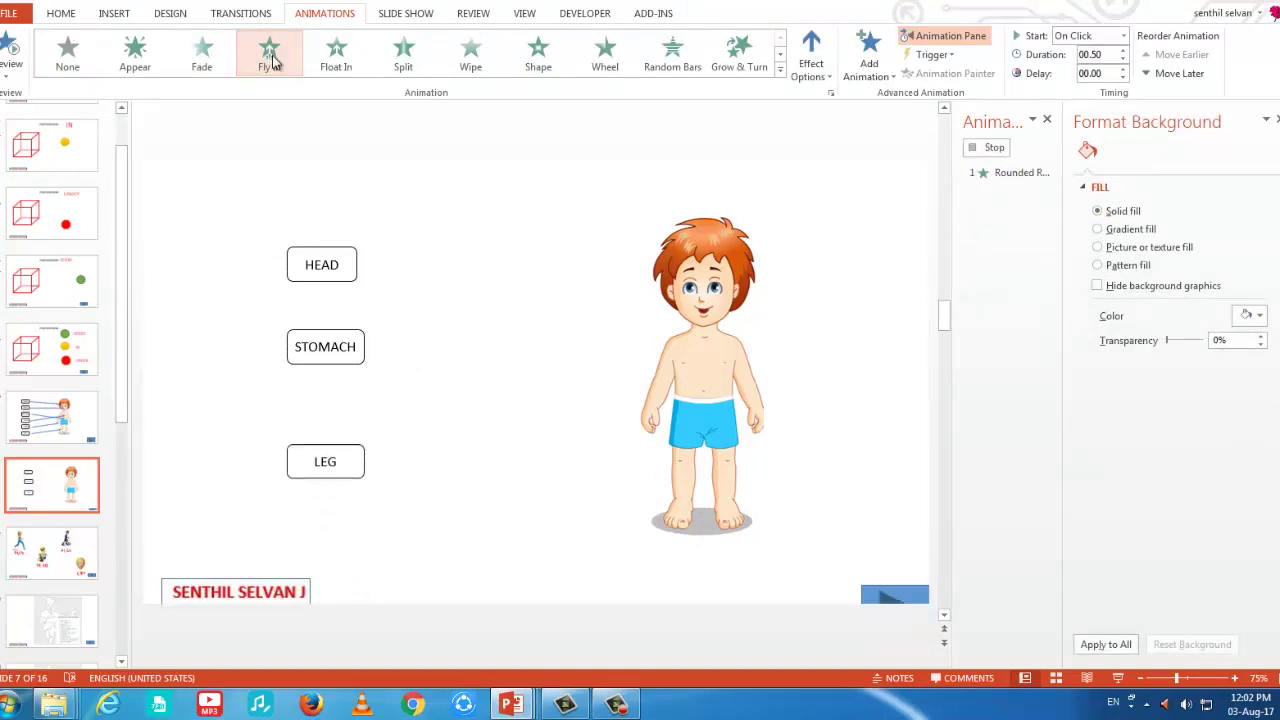
Trigger the LEG animation on click of Oval 6 and start the slide show.
left_click(343, 463)
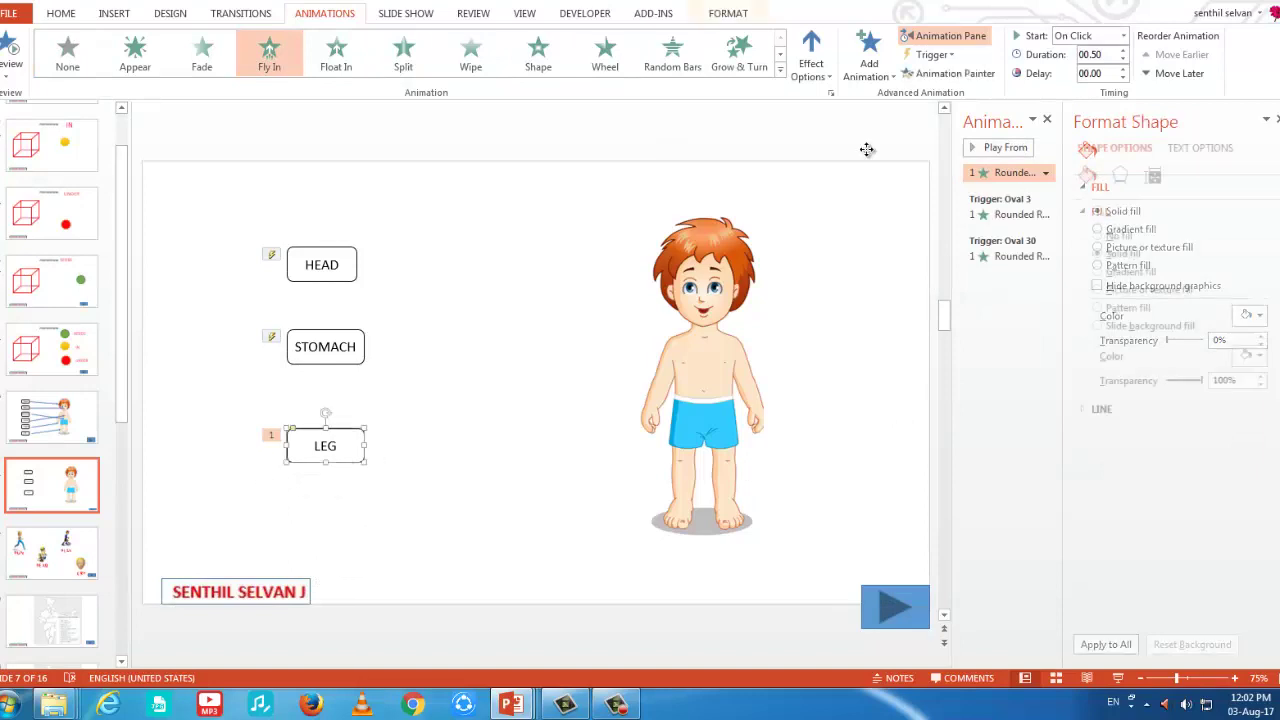
left_click(932, 54)
mouse_move(948, 76)
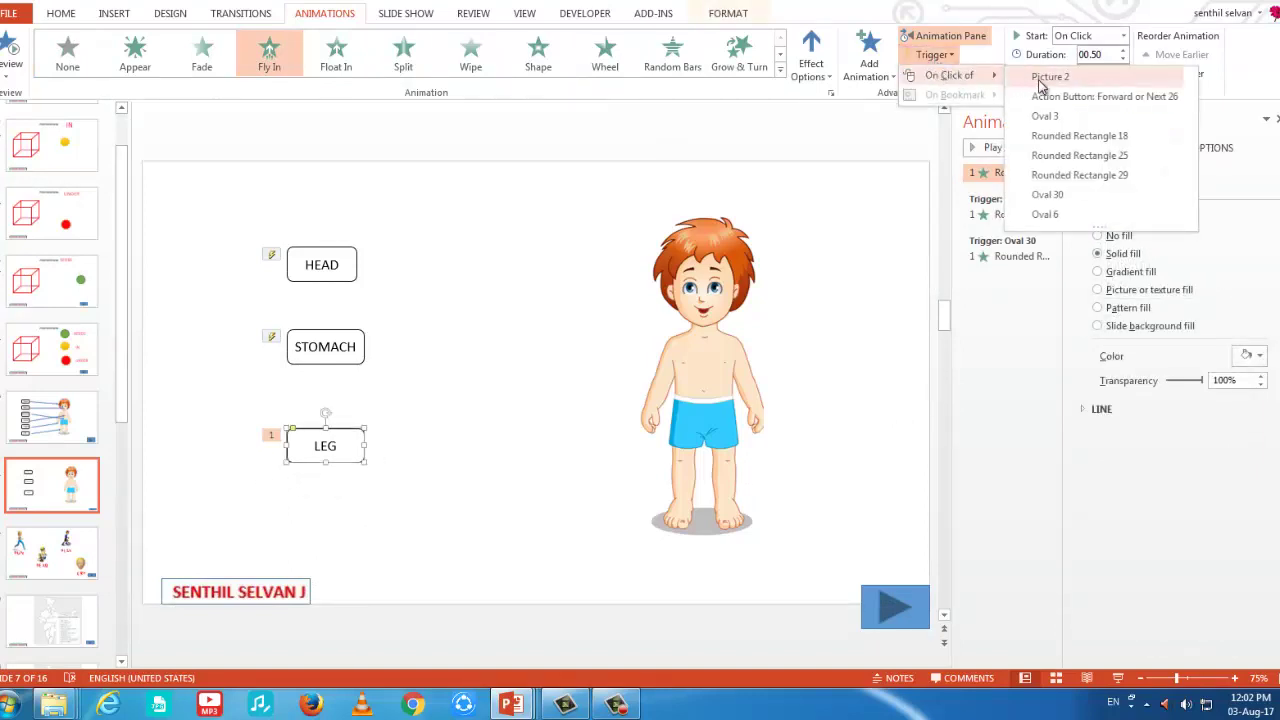
left_click(1048, 215)
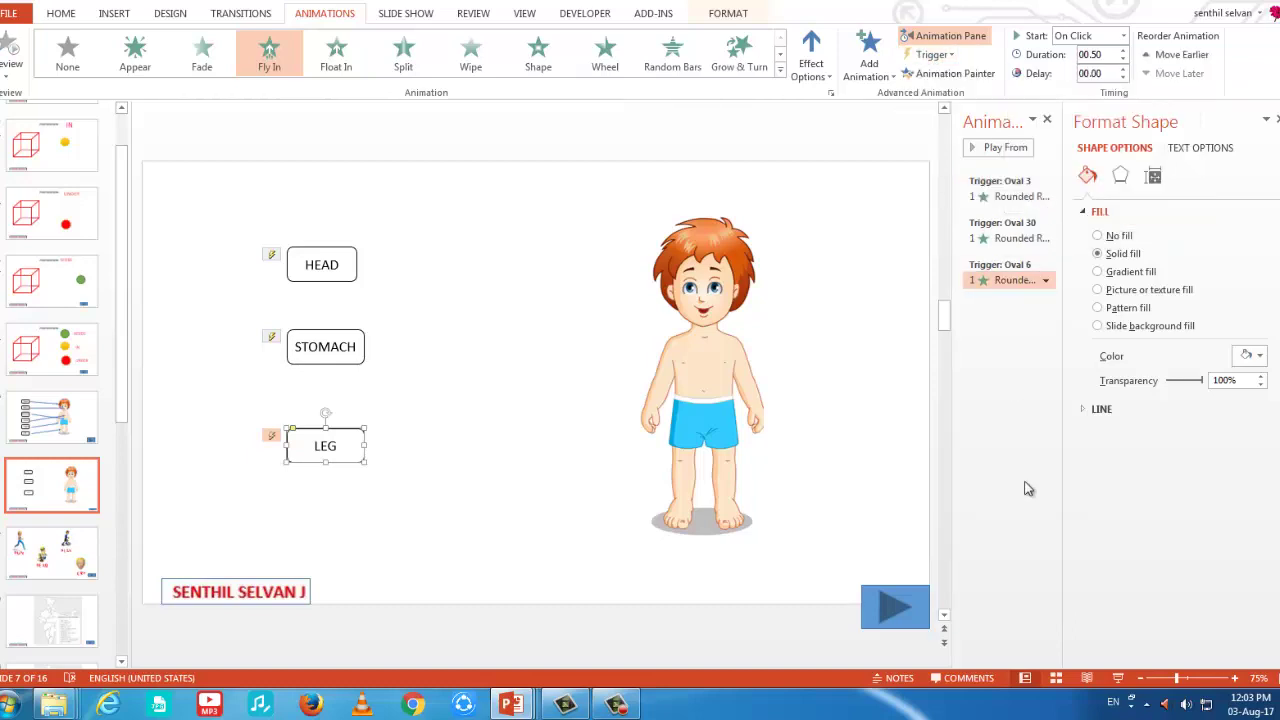
left_click(1118, 678)
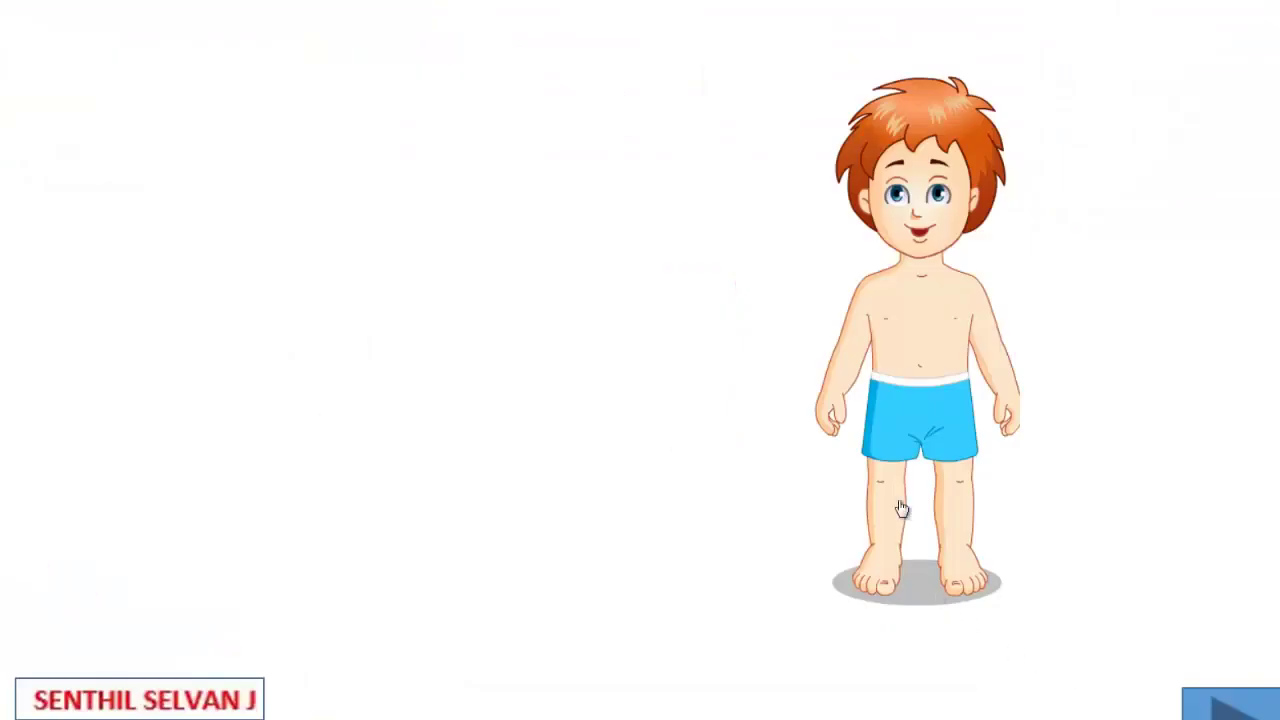
In the show, reveal LEG from the boy's leg, then PLAY and READ on the next slide, and exit.
left_click(893, 530)
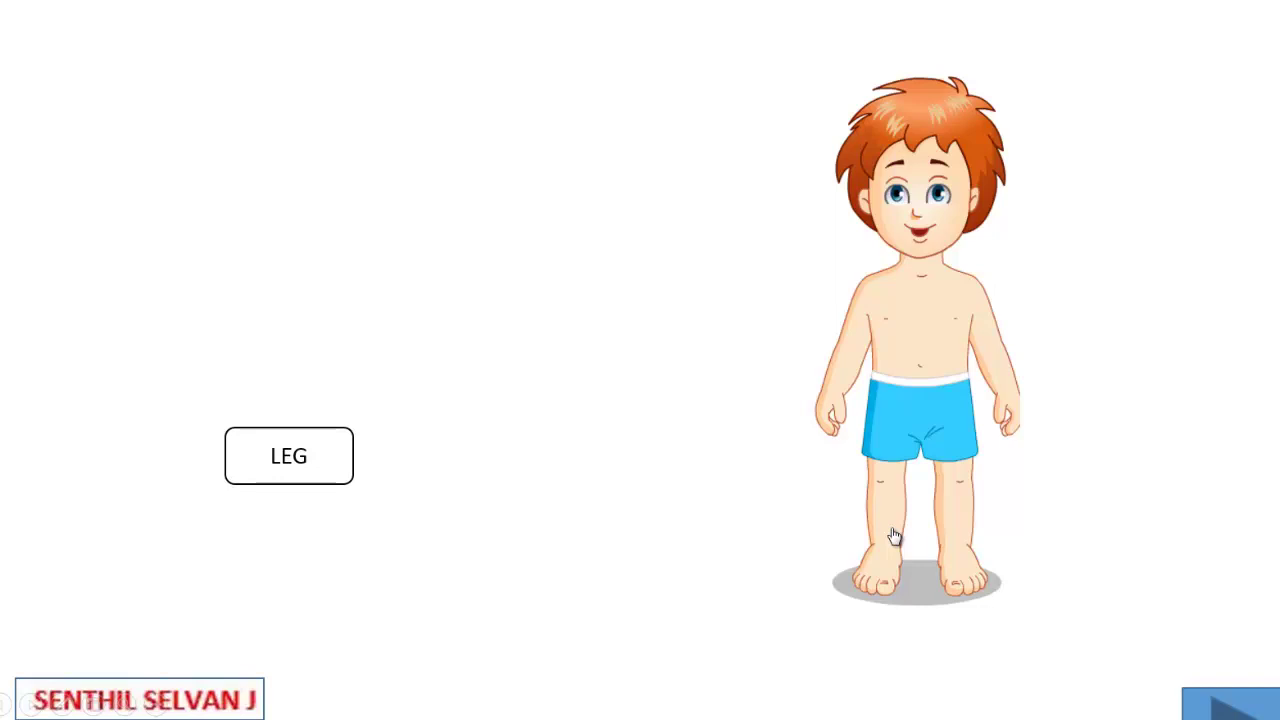
left_click(1234, 711)
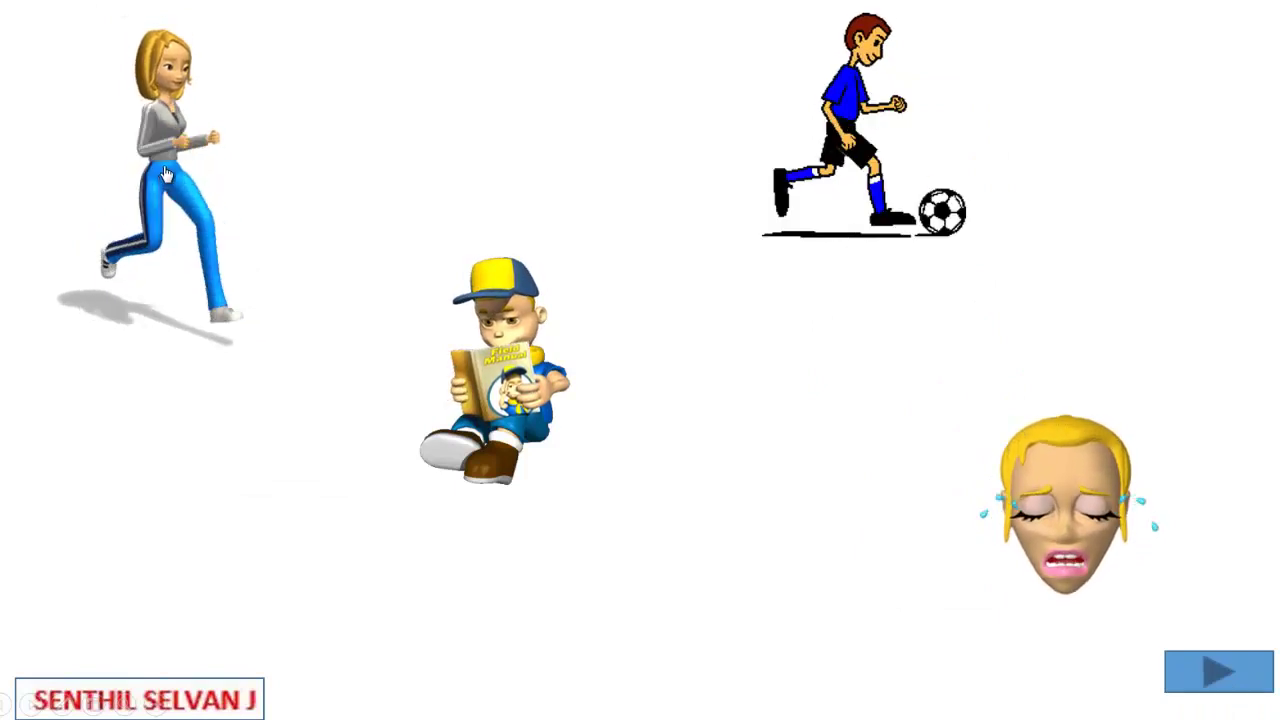
left_click(828, 135)
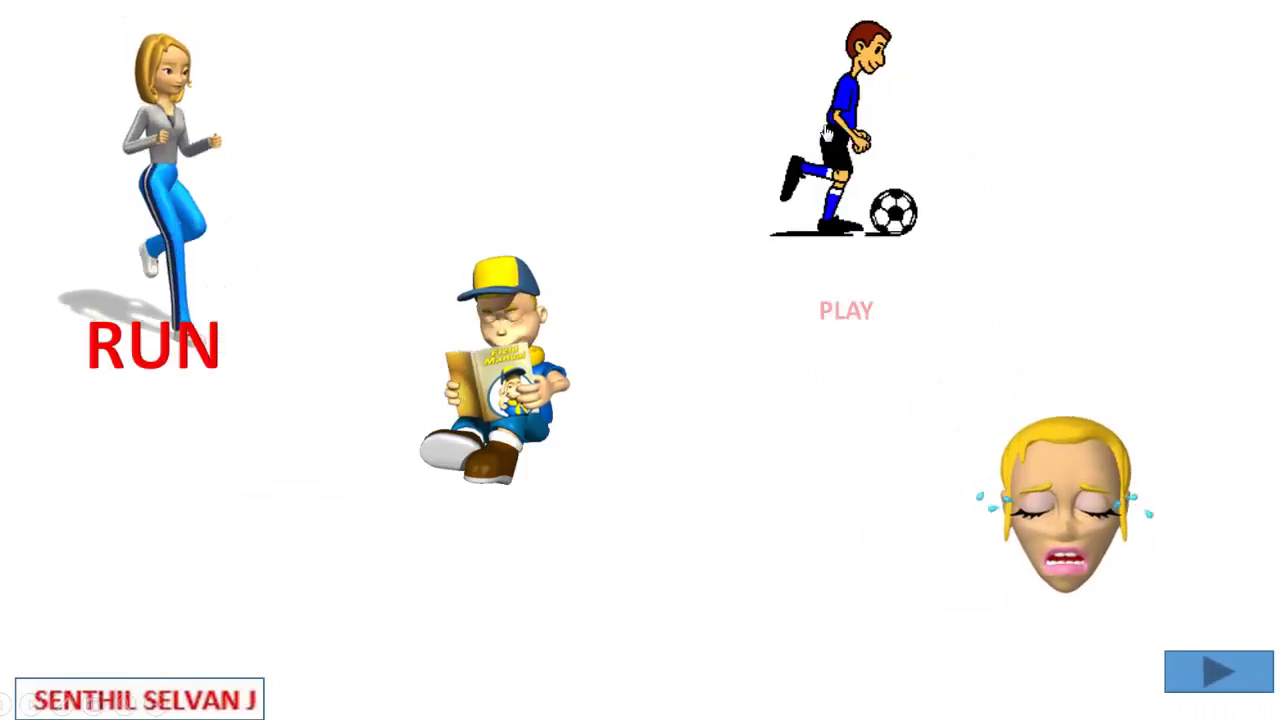
left_click(521, 343)
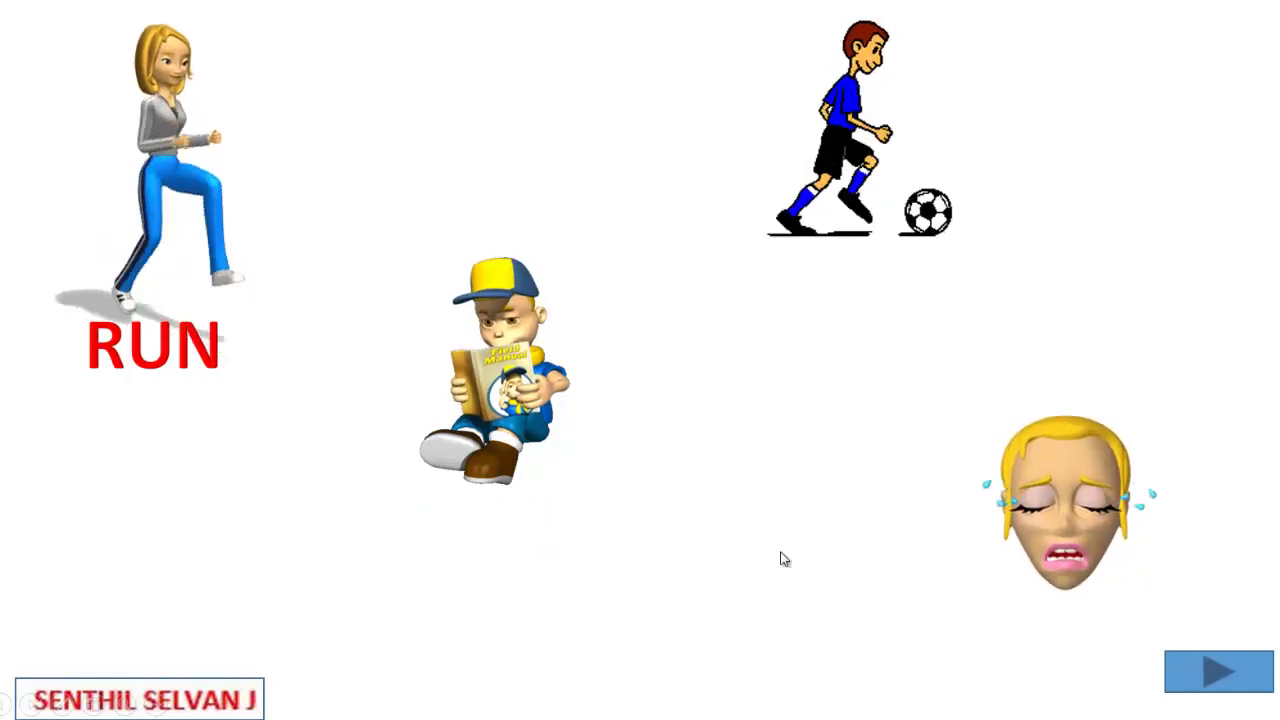
key("Escape")
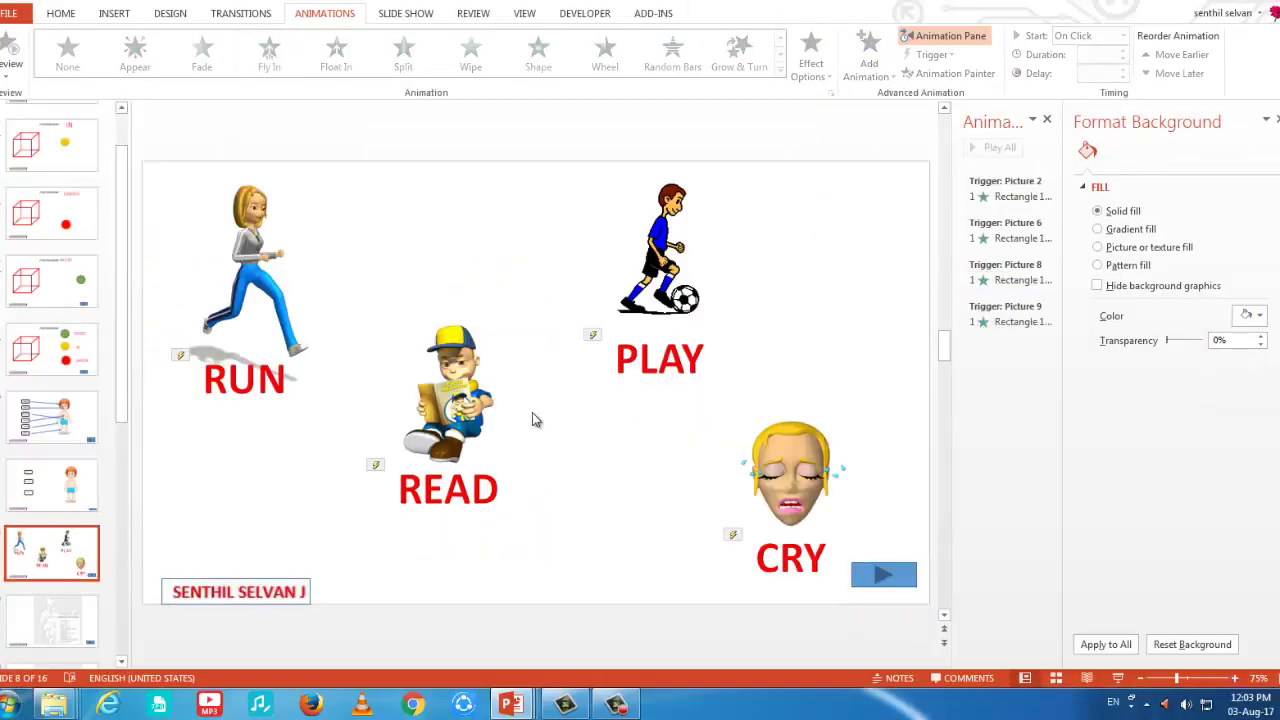
Set the READ label's Zoom effect to repeat Until End of Slide, then go to the India map slide.
left_click(457, 502)
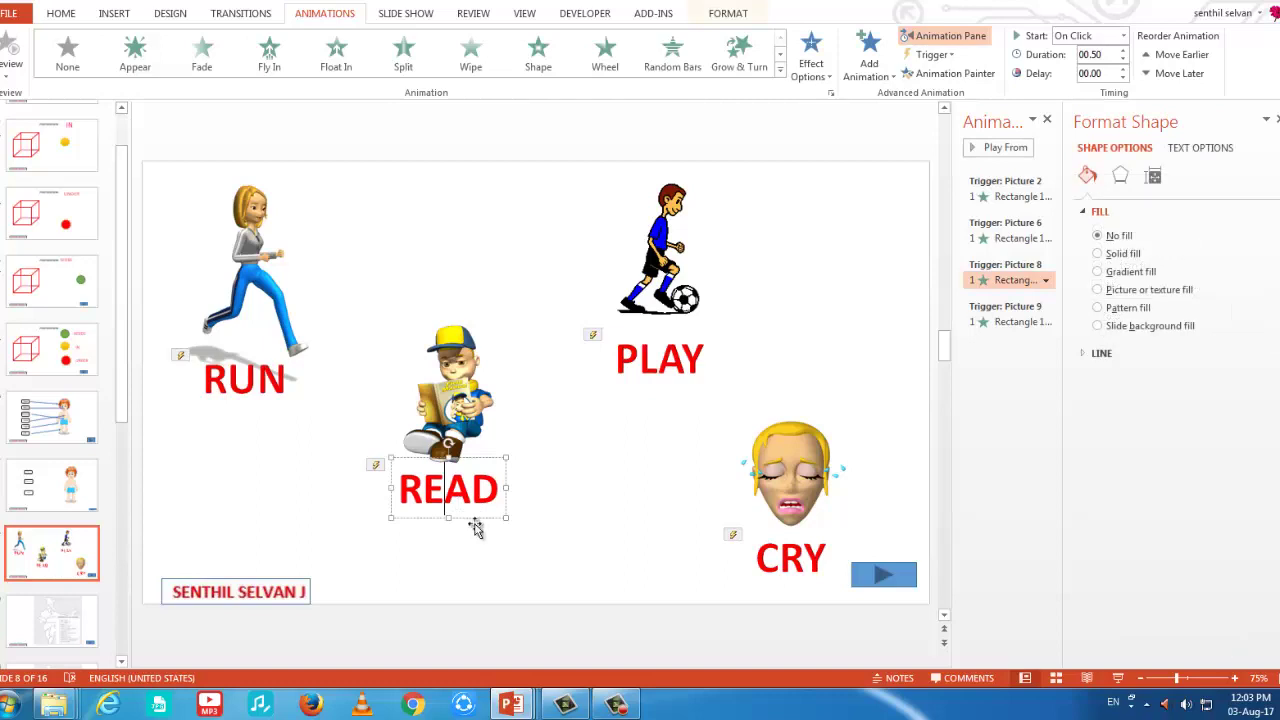
left_click(477, 519)
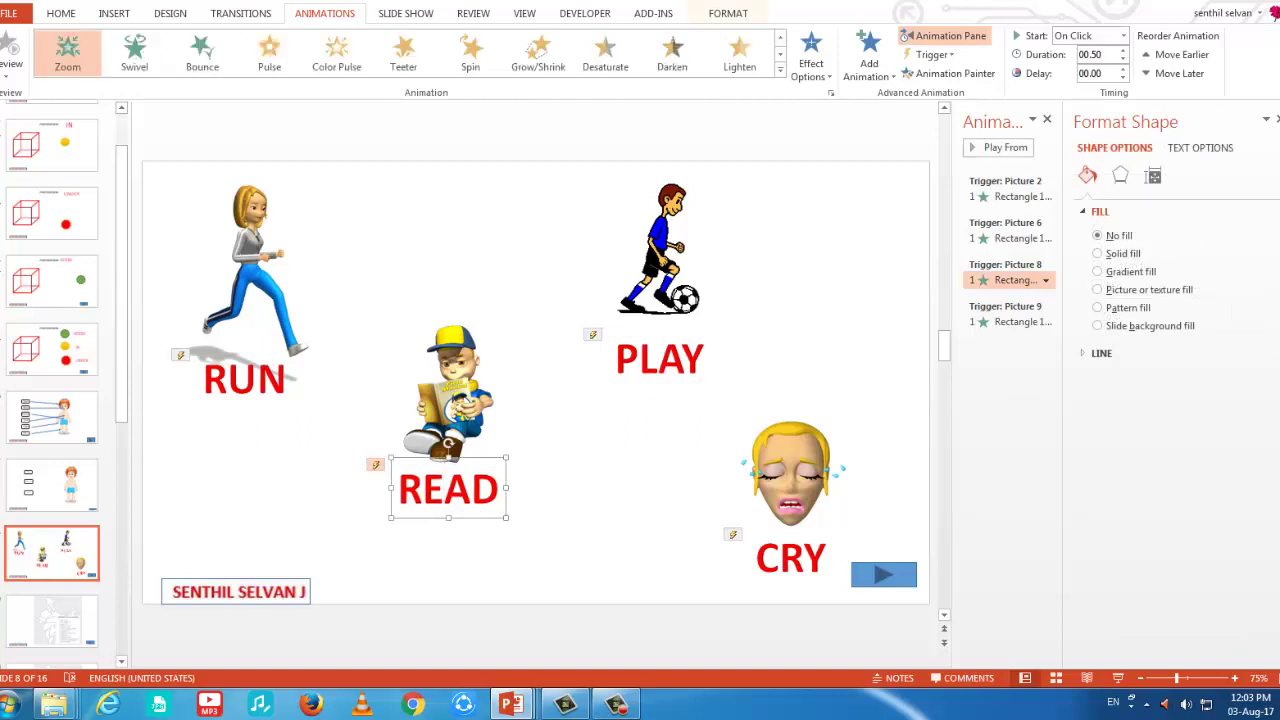
left_click(601, 396)
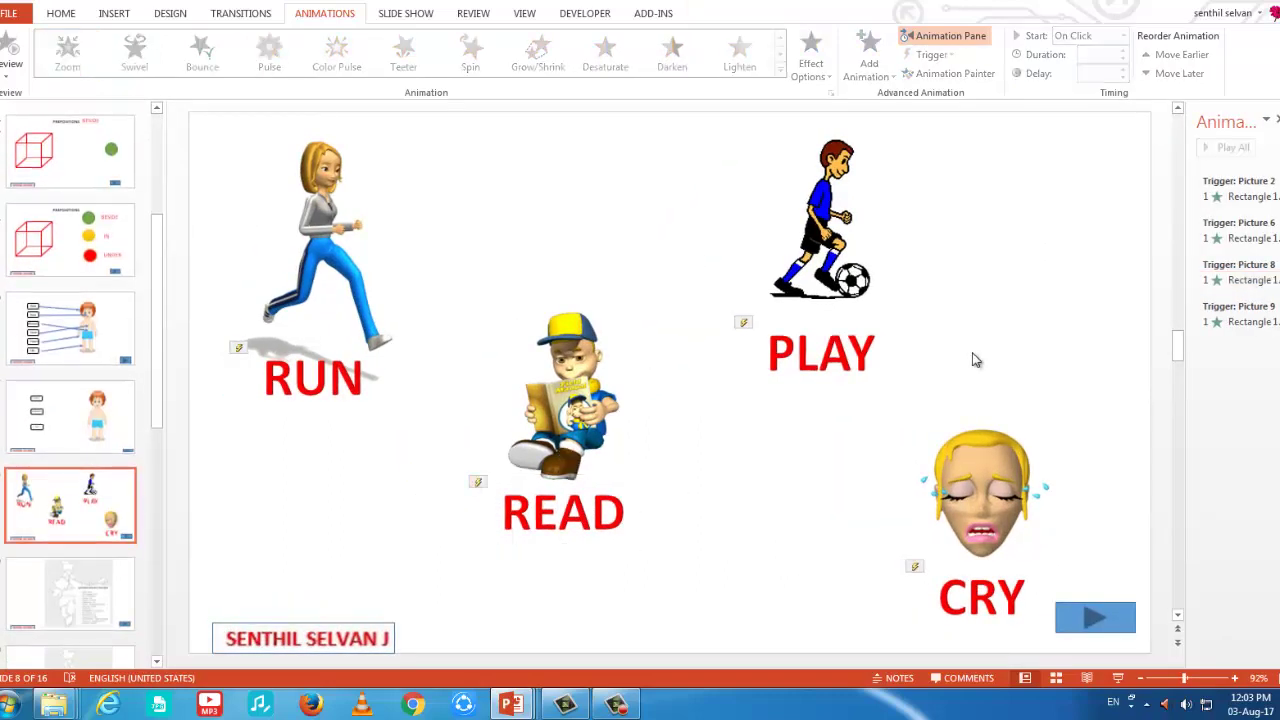
left_click(618, 522)
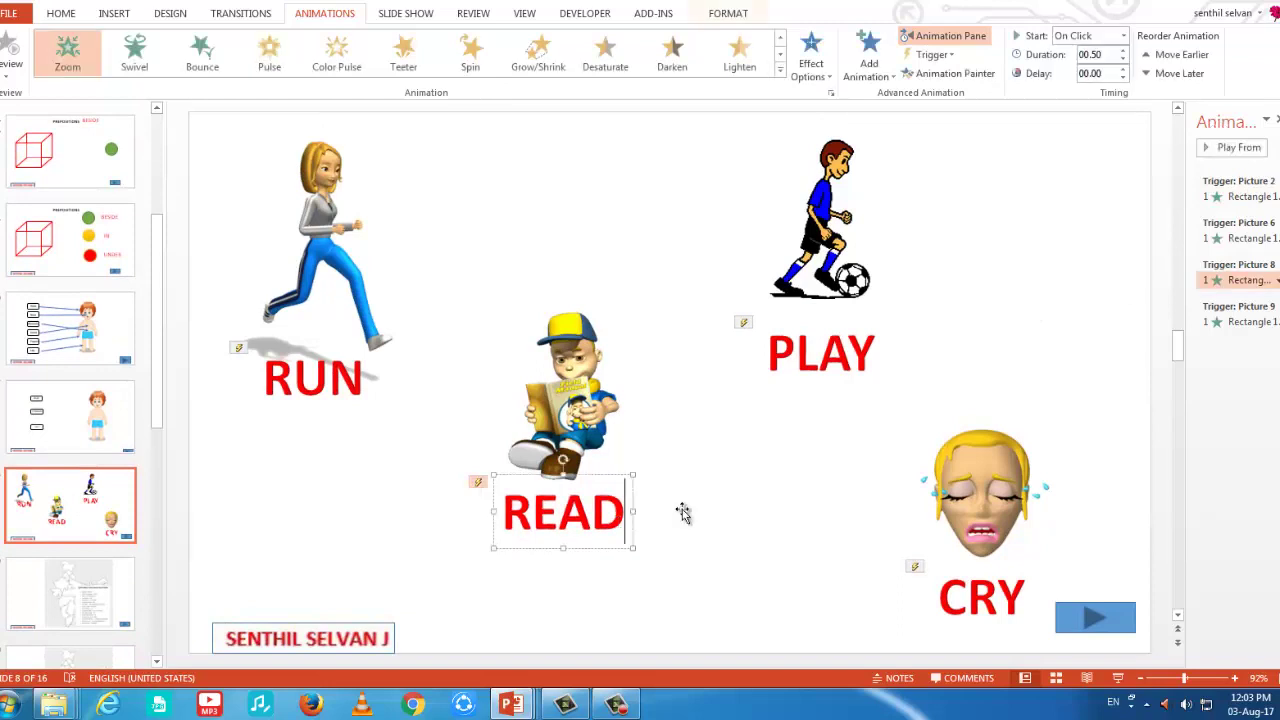
left_click(1276, 282)
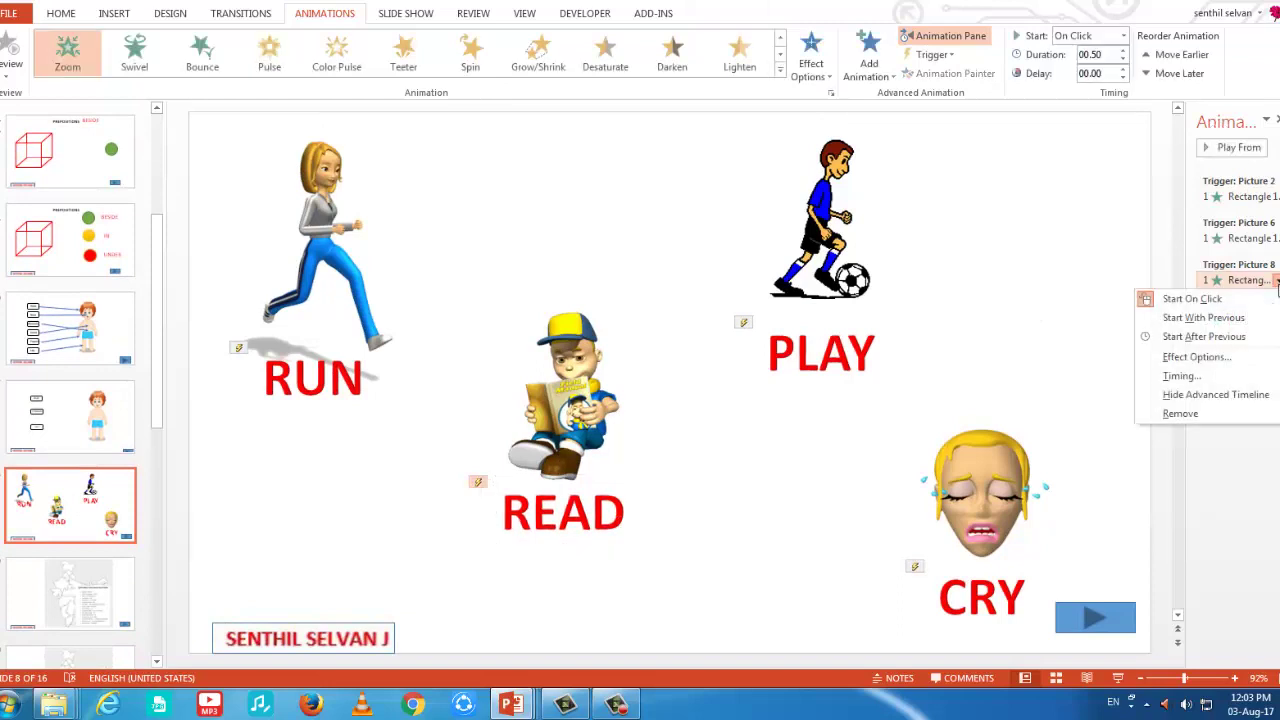
left_click(1205, 360)
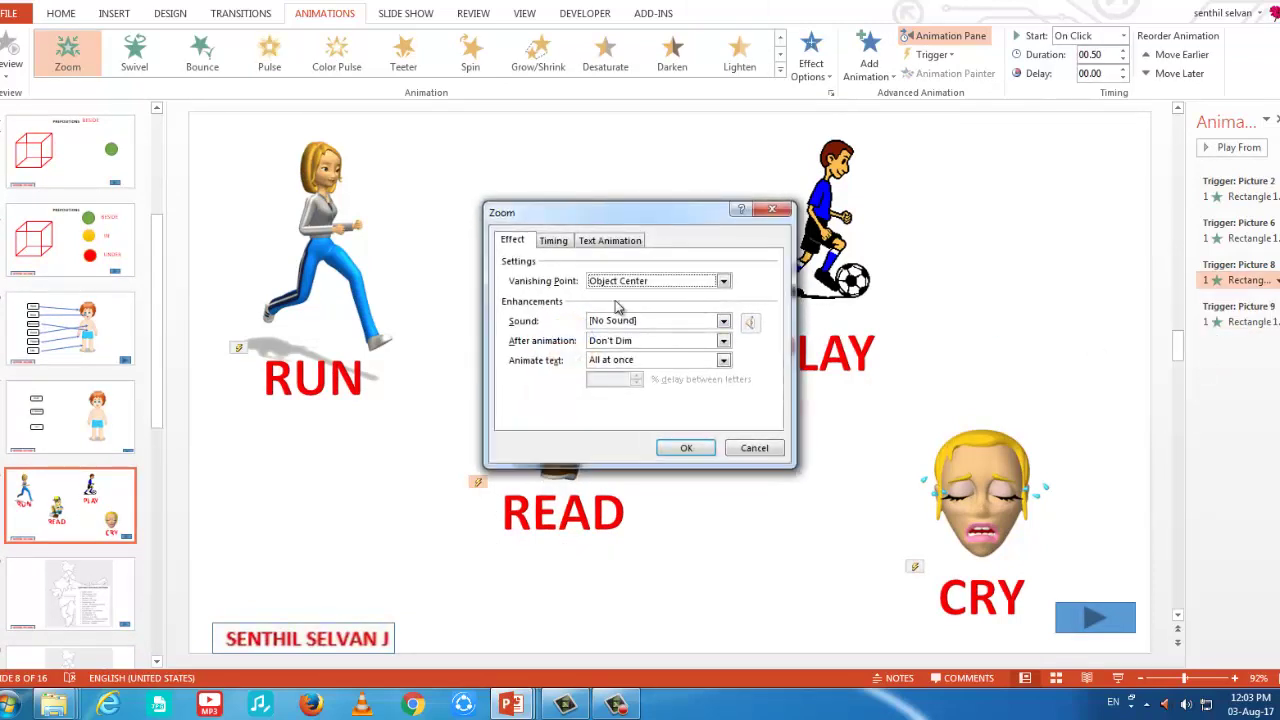
left_click(553, 241)
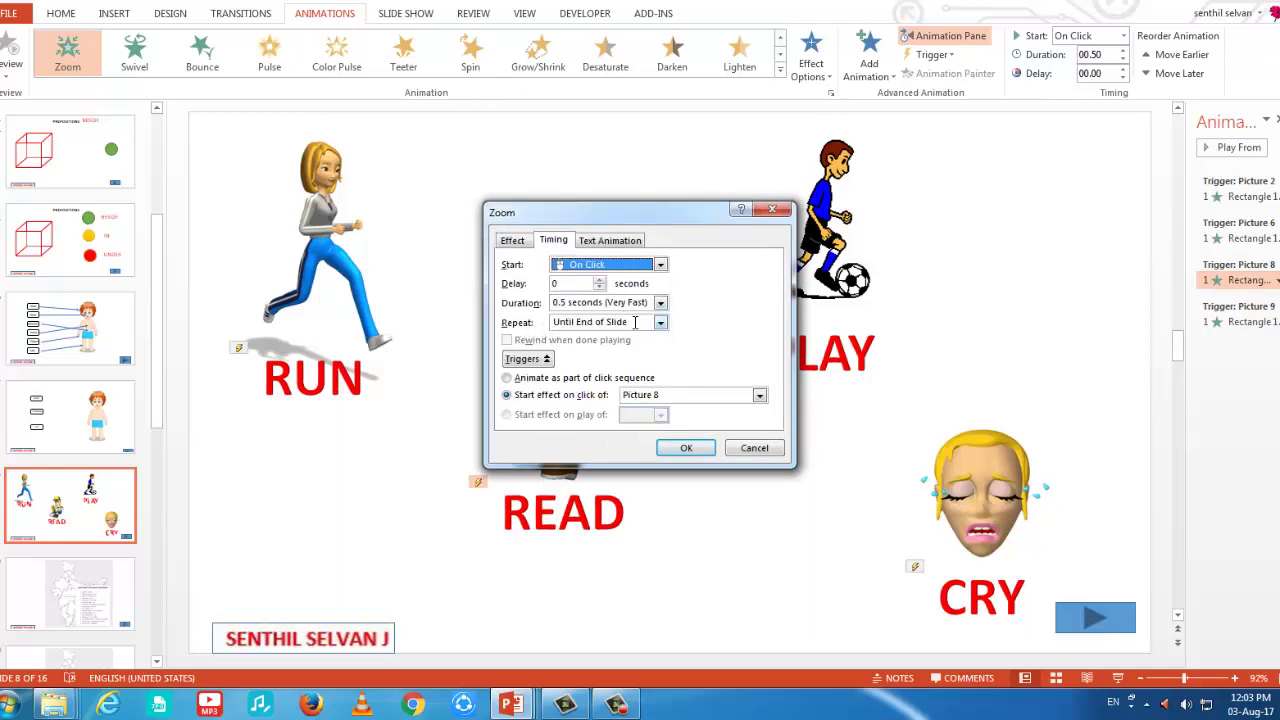
left_click(660, 323)
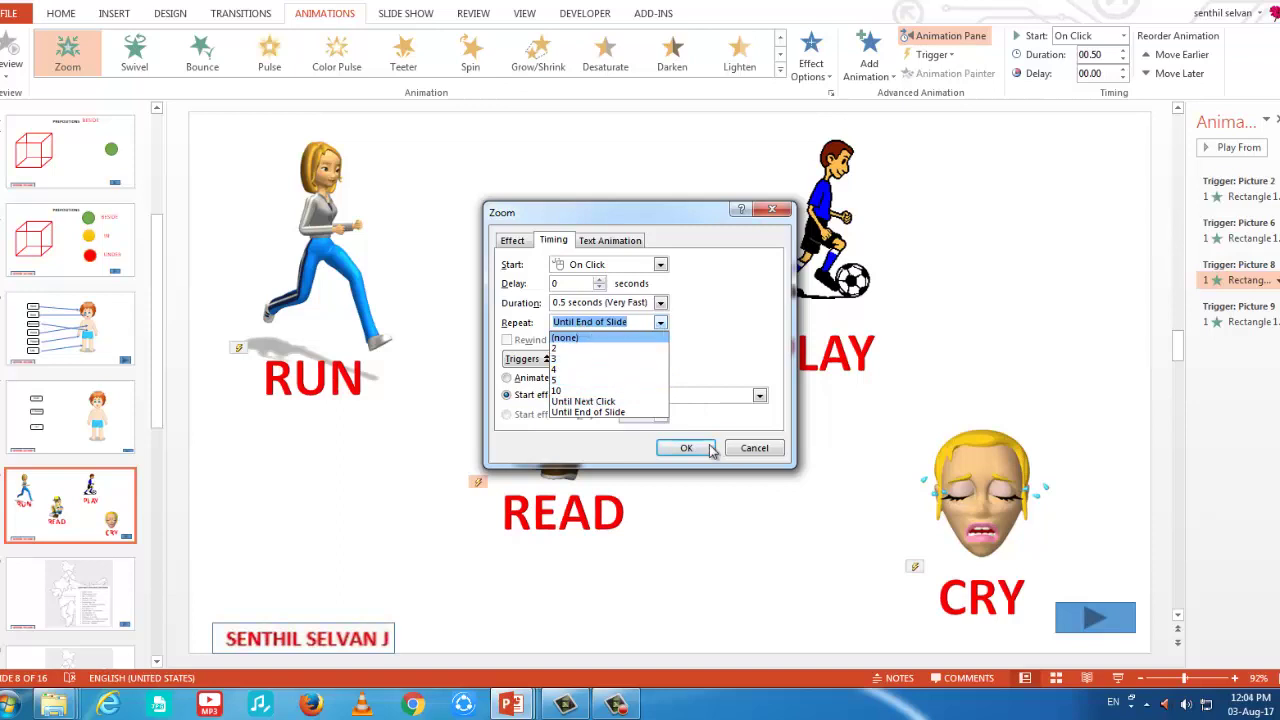
left_click(706, 330)
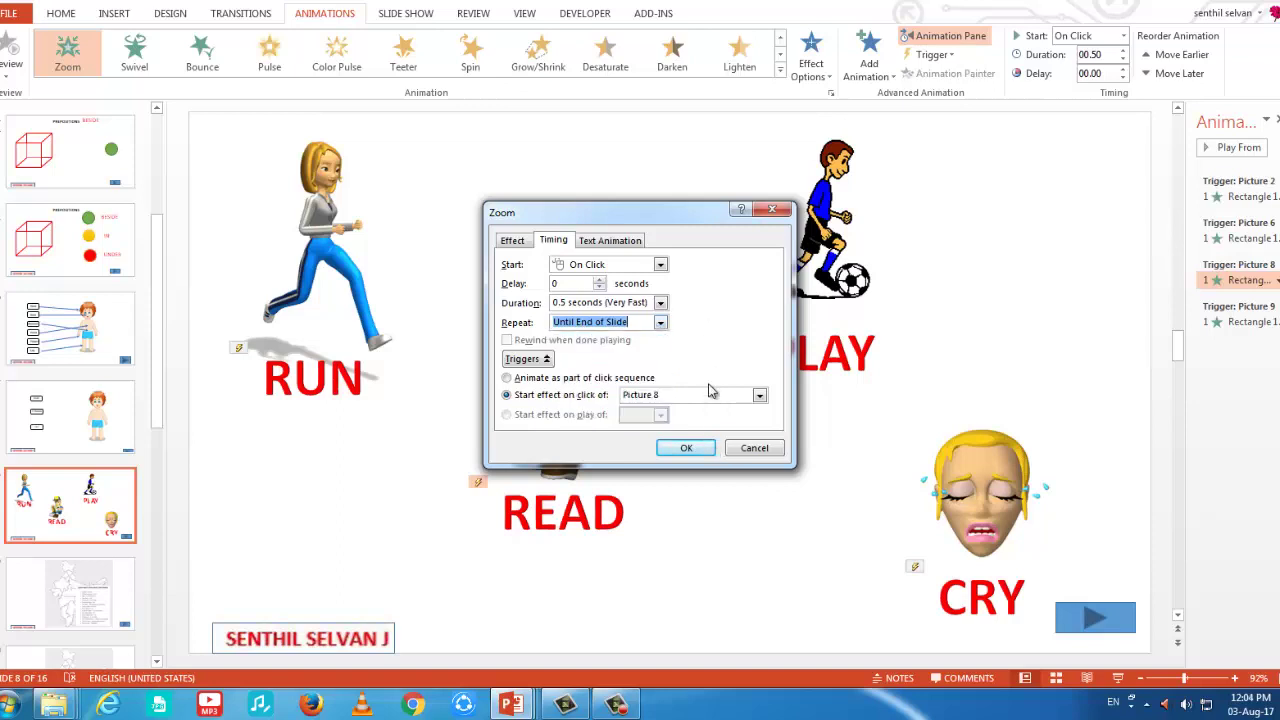
left_click(690, 448)
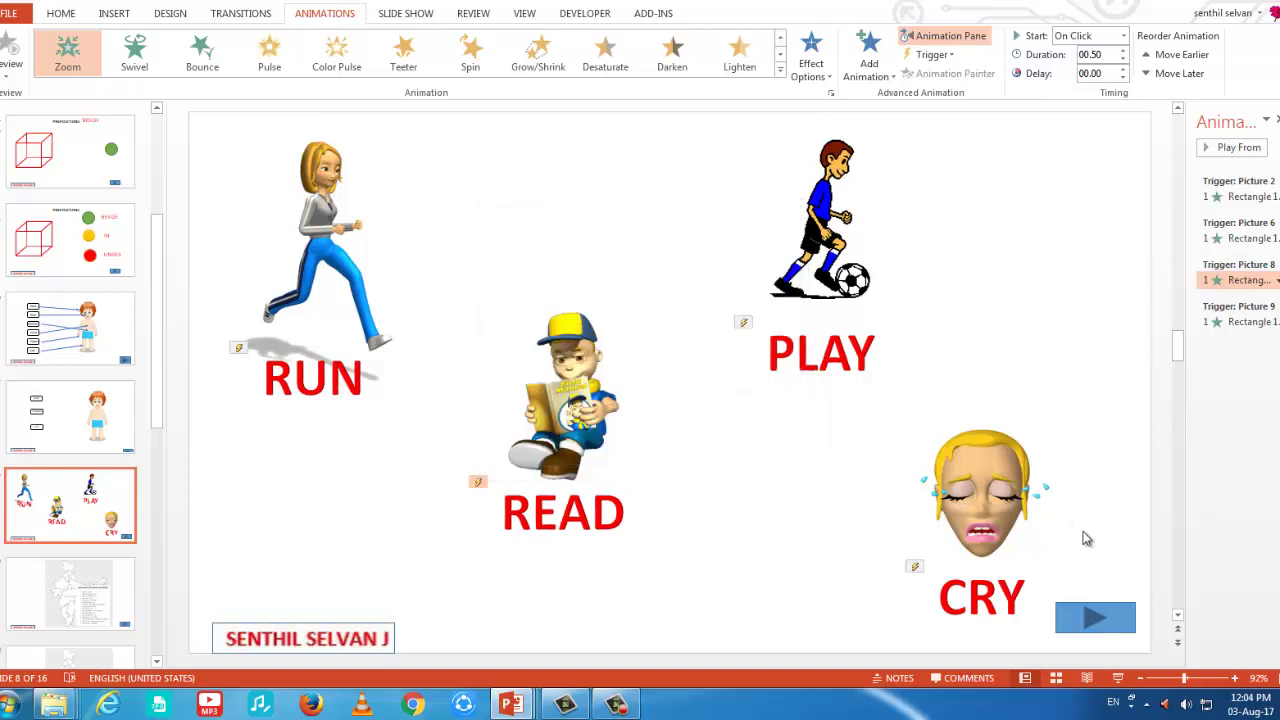
left_click(78, 566)
Run the map slide show and test Tamil Nadu's facts box, TAMILNADU label, and CORRECT reveals.
left_click(1119, 679)
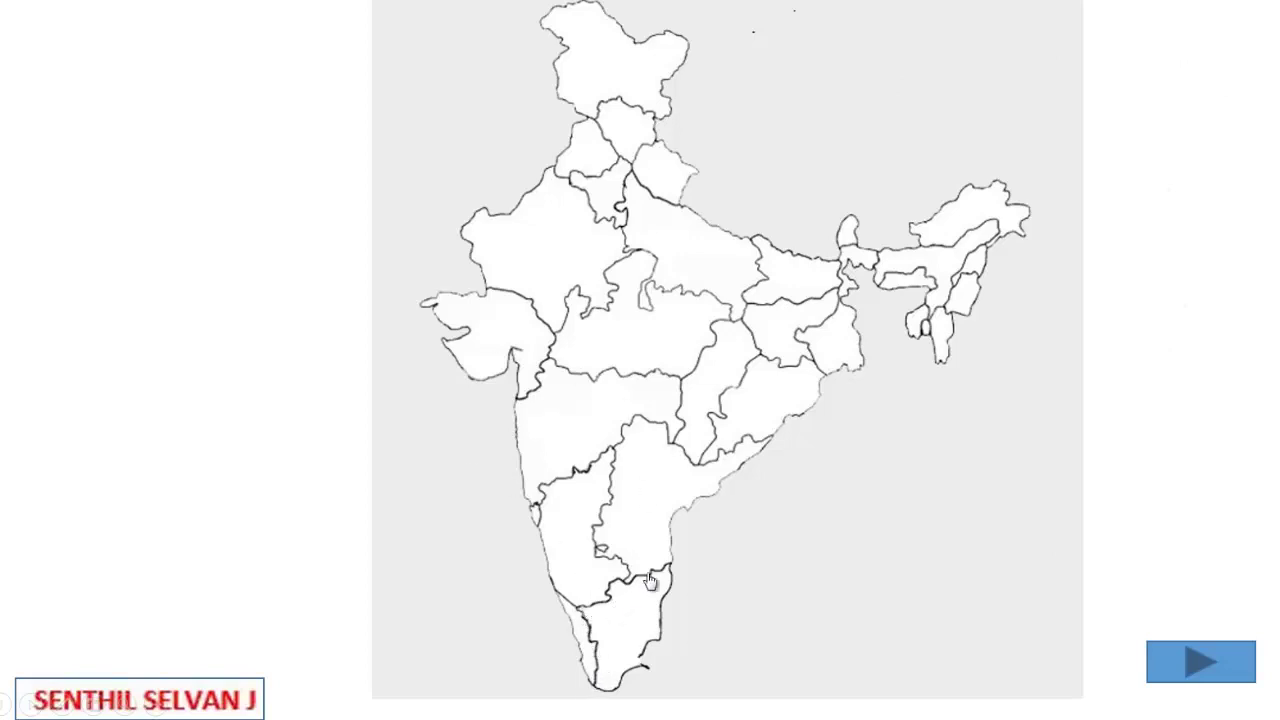
left_click(634, 630)
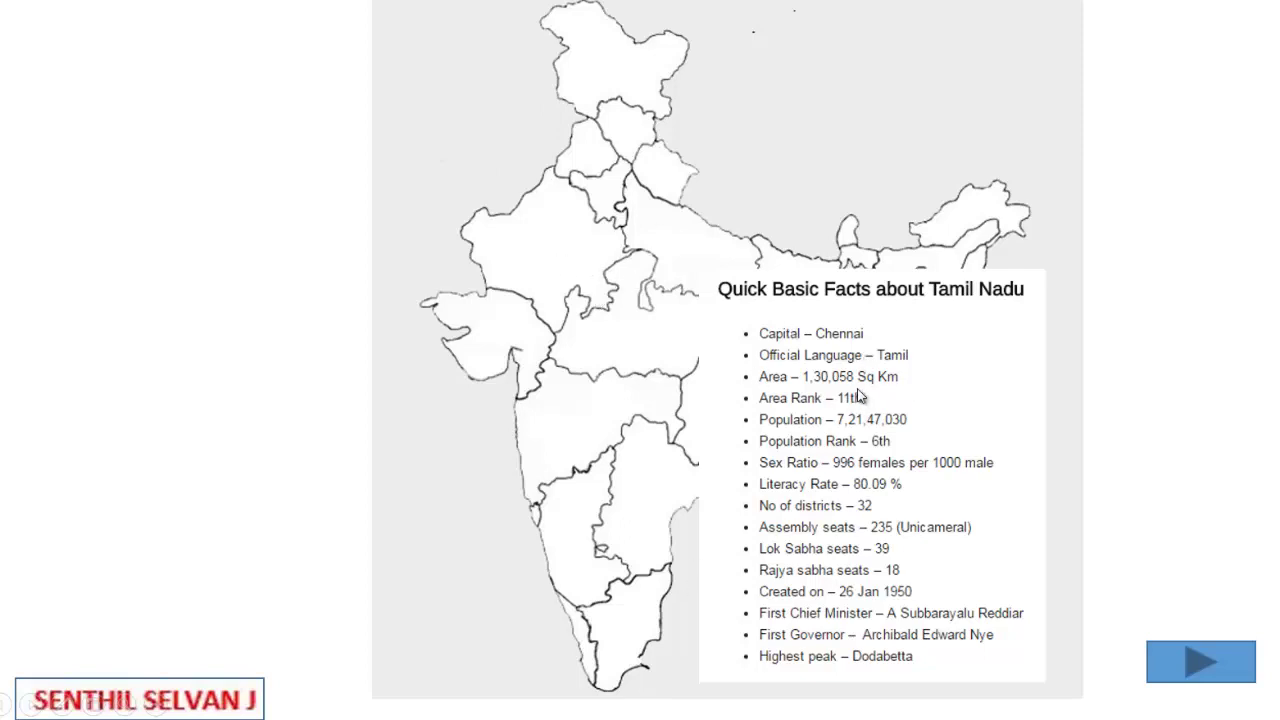
left_click(1198, 668)
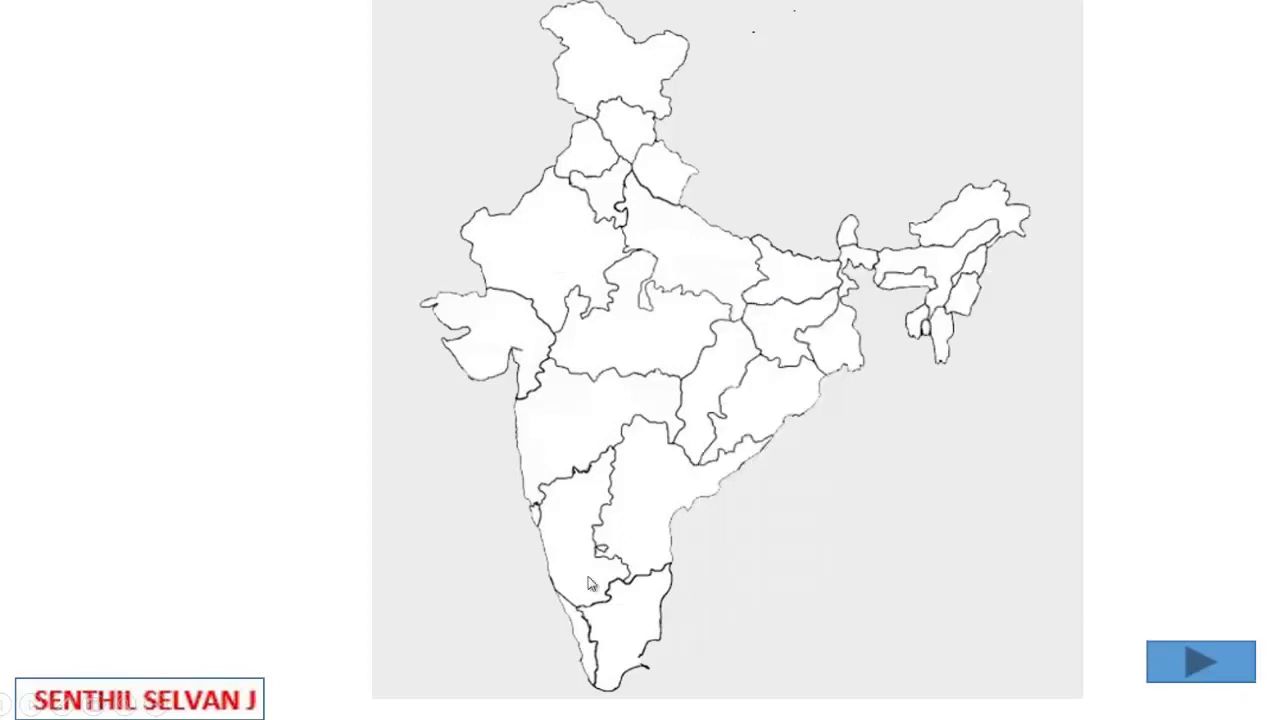
left_click(631, 622)
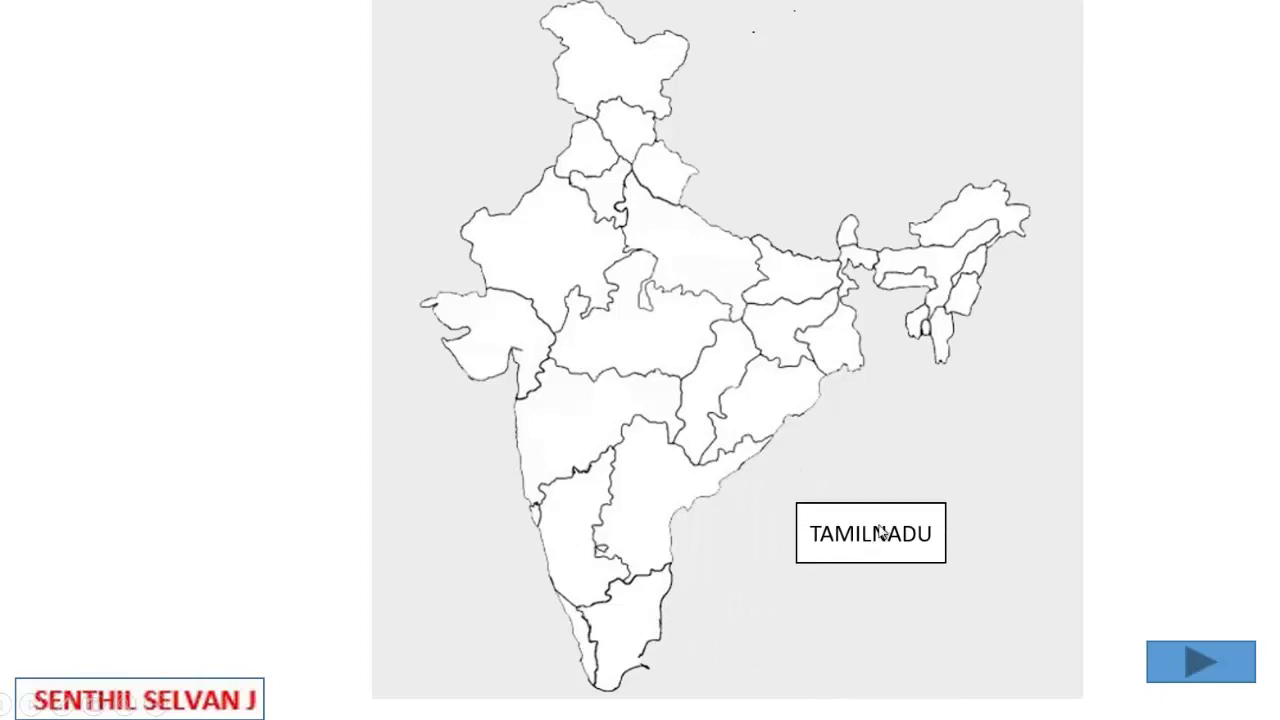
left_click(1180, 672)
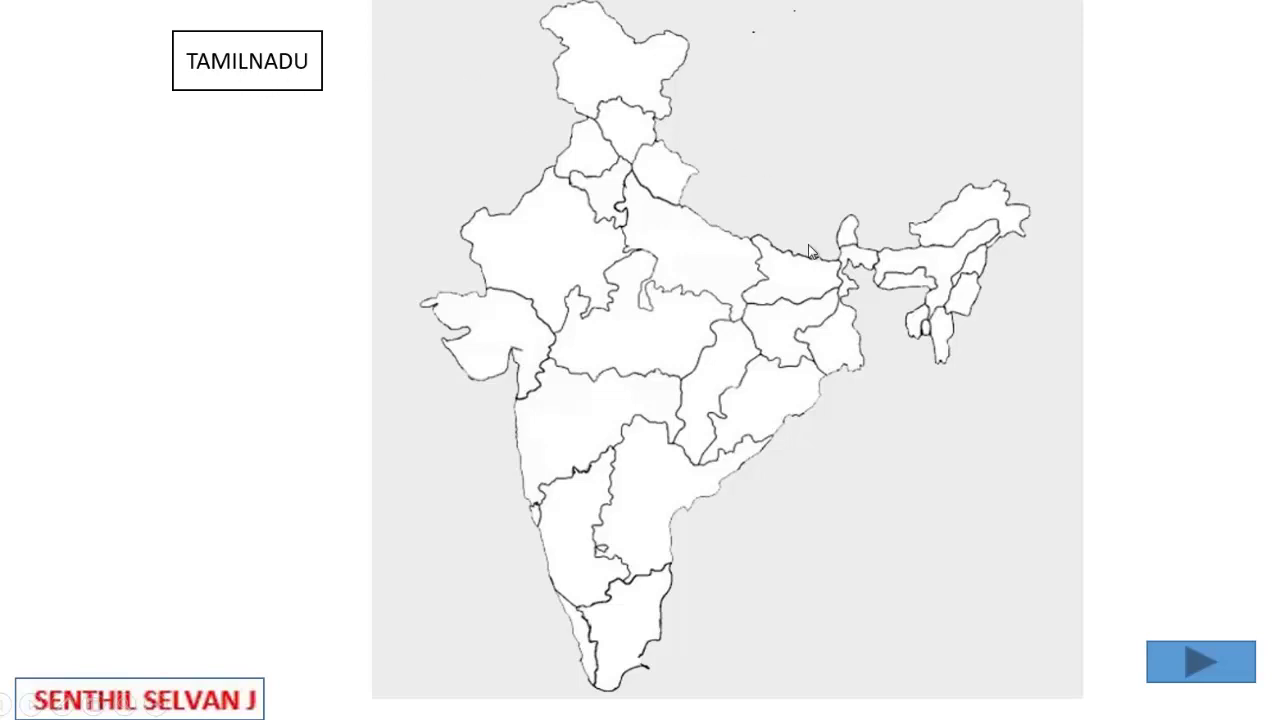
left_click(614, 634)
key("Escape")
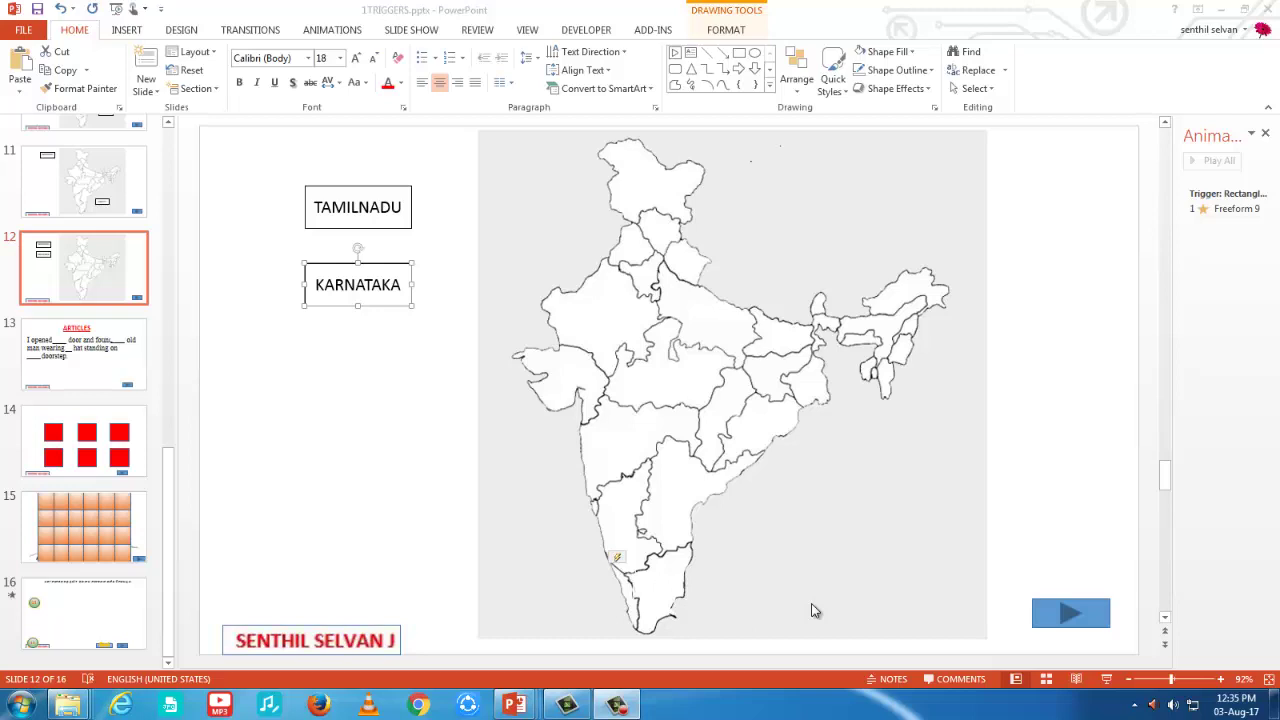
Run slide 12's show and confirm clicking TAMILNADU turns Tamil Nadu orange.
left_click(1106, 679)
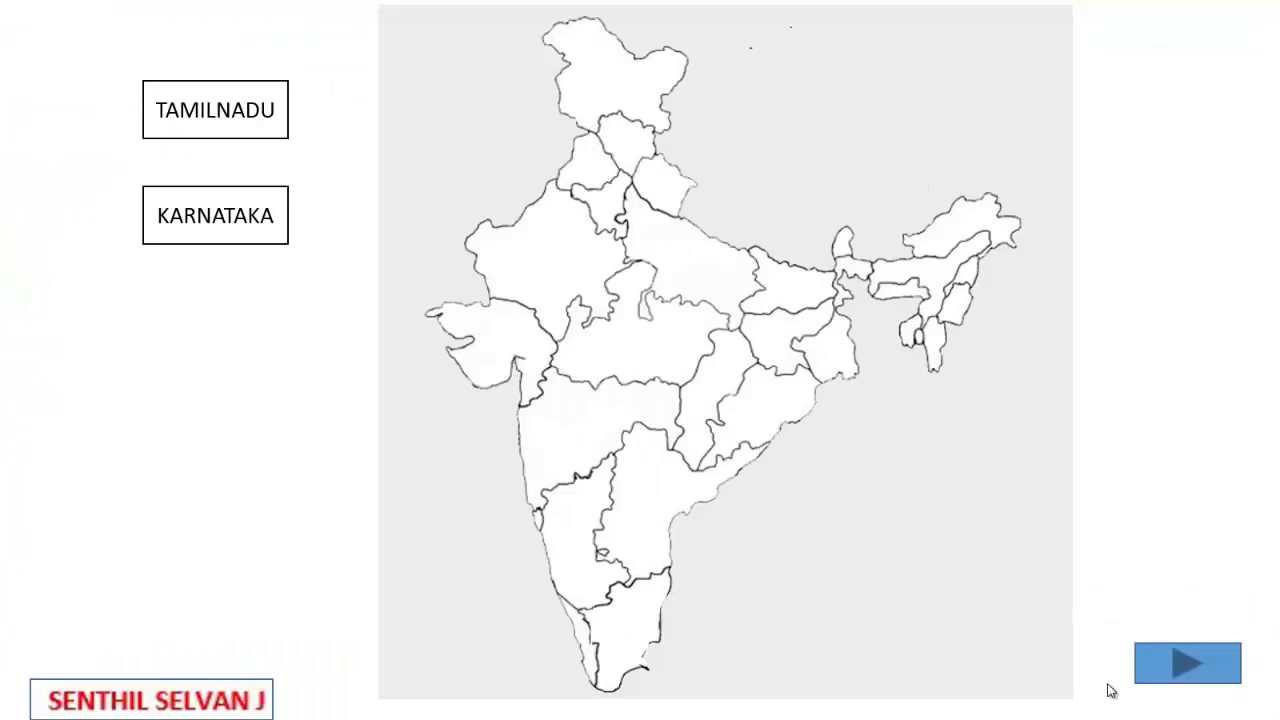
left_click(212, 120)
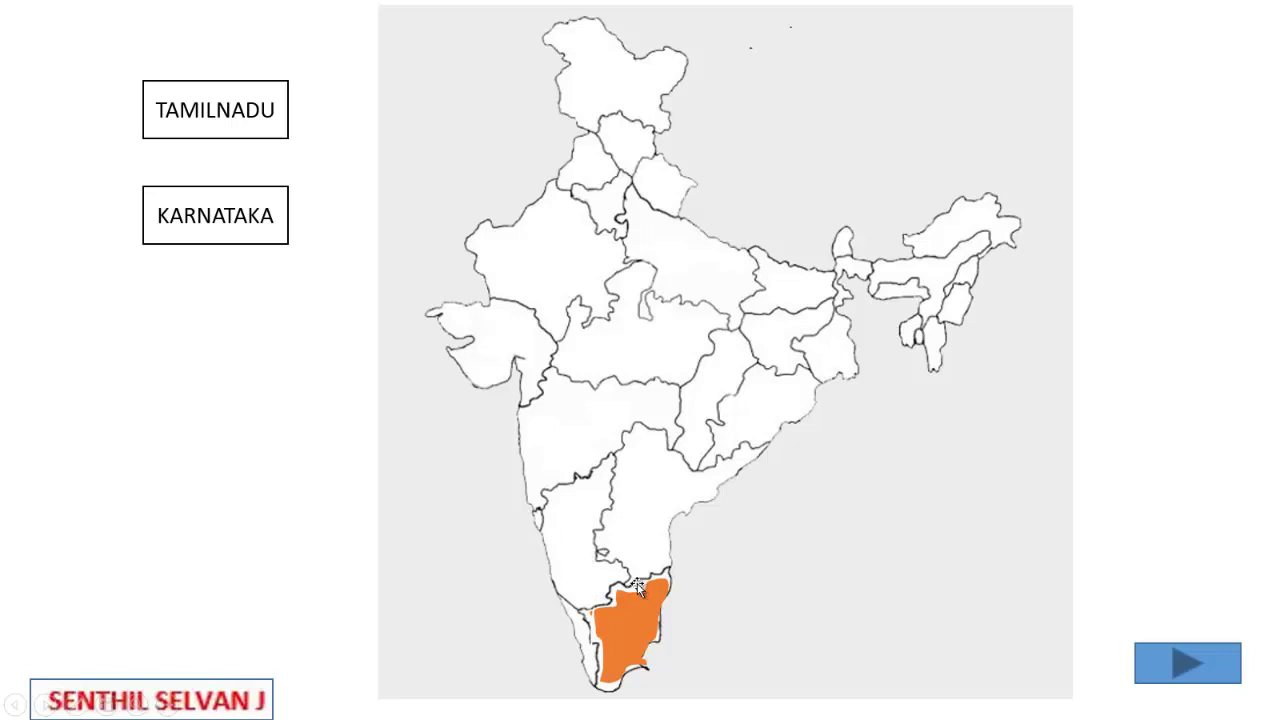
key("Escape")
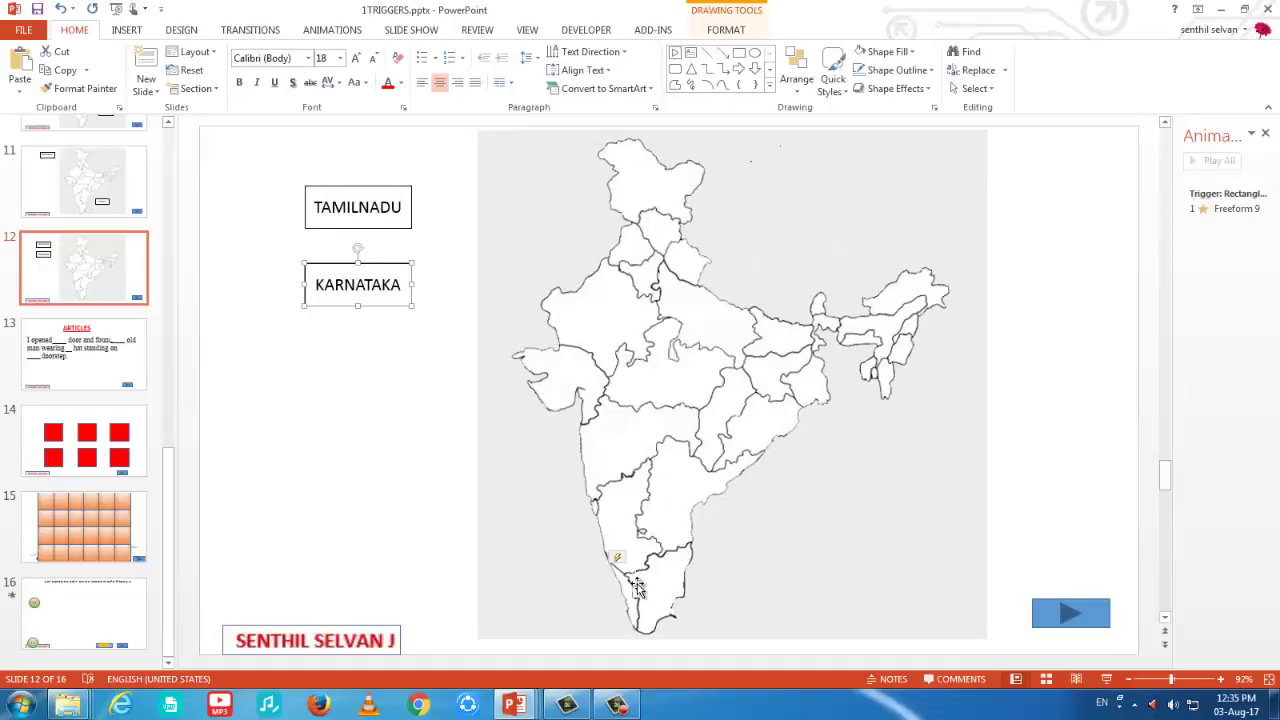
Draw a closed Freeform shape tracing Karnataka's border on the slide 12 India map.
left_click(124, 31)
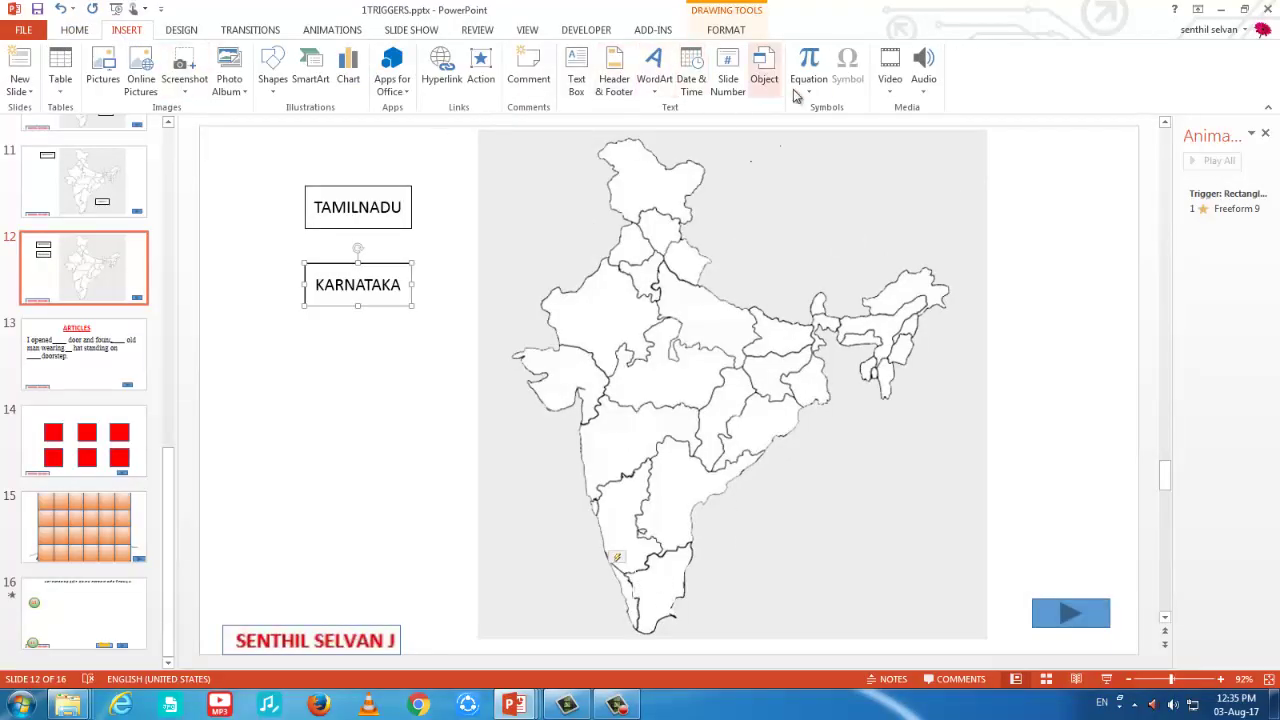
left_click(273, 72)
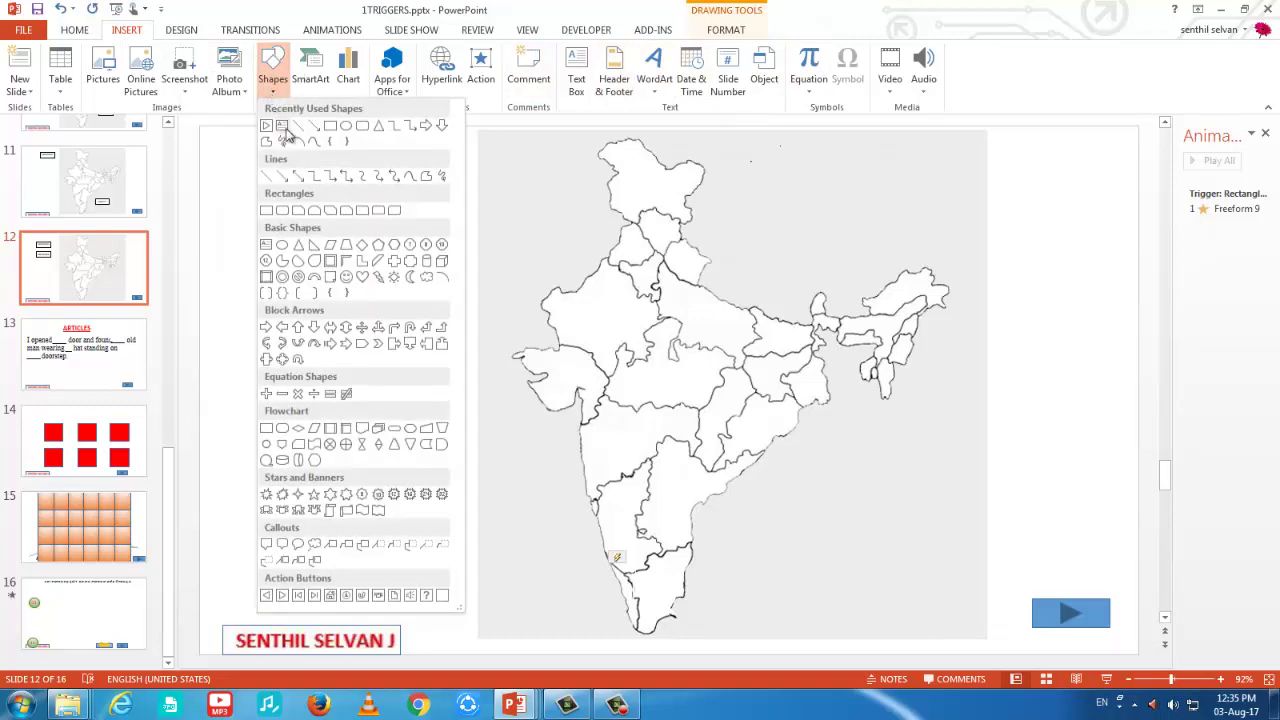
left_click(283, 140)
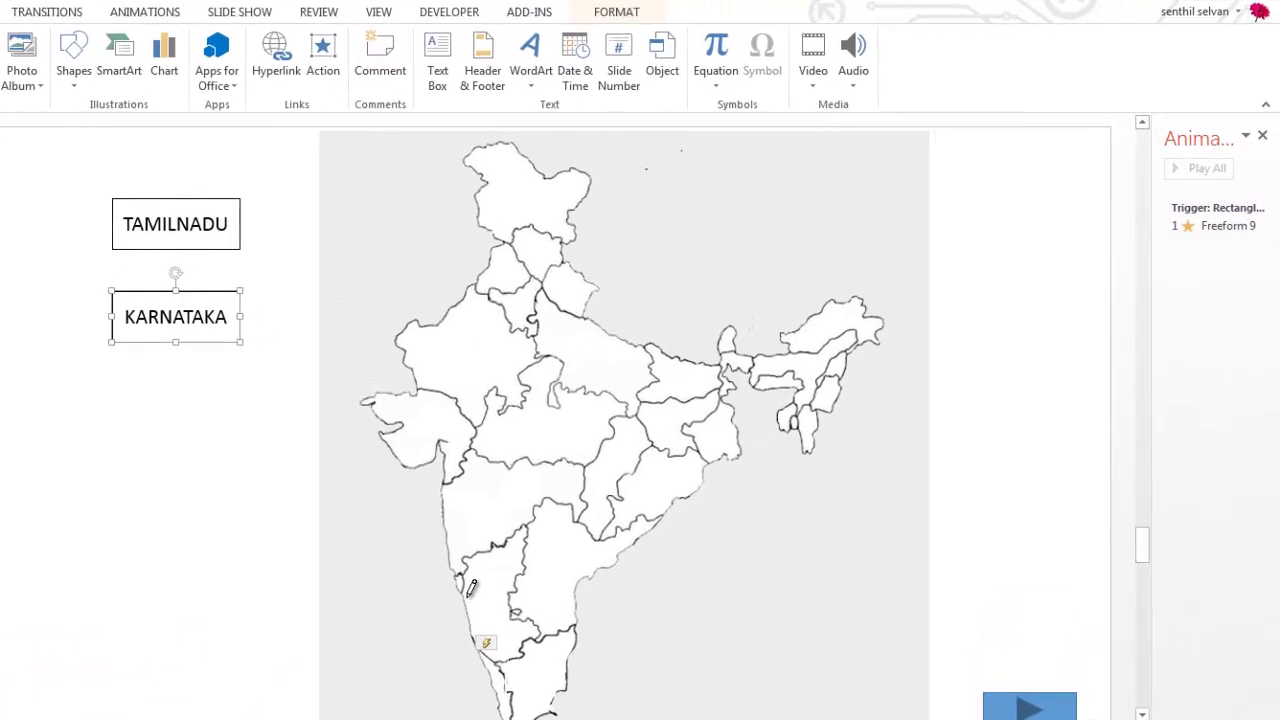
mouse_move(470, 587)
left_mouse_down()
mouse_move(474, 556)
mouse_move(519, 538)
mouse_move(507, 584)
mouse_move(526, 622)
mouse_move(519, 644)
mouse_move(499, 646)
mouse_move(470, 590)
left_mouse_up()
double_click(470, 590)
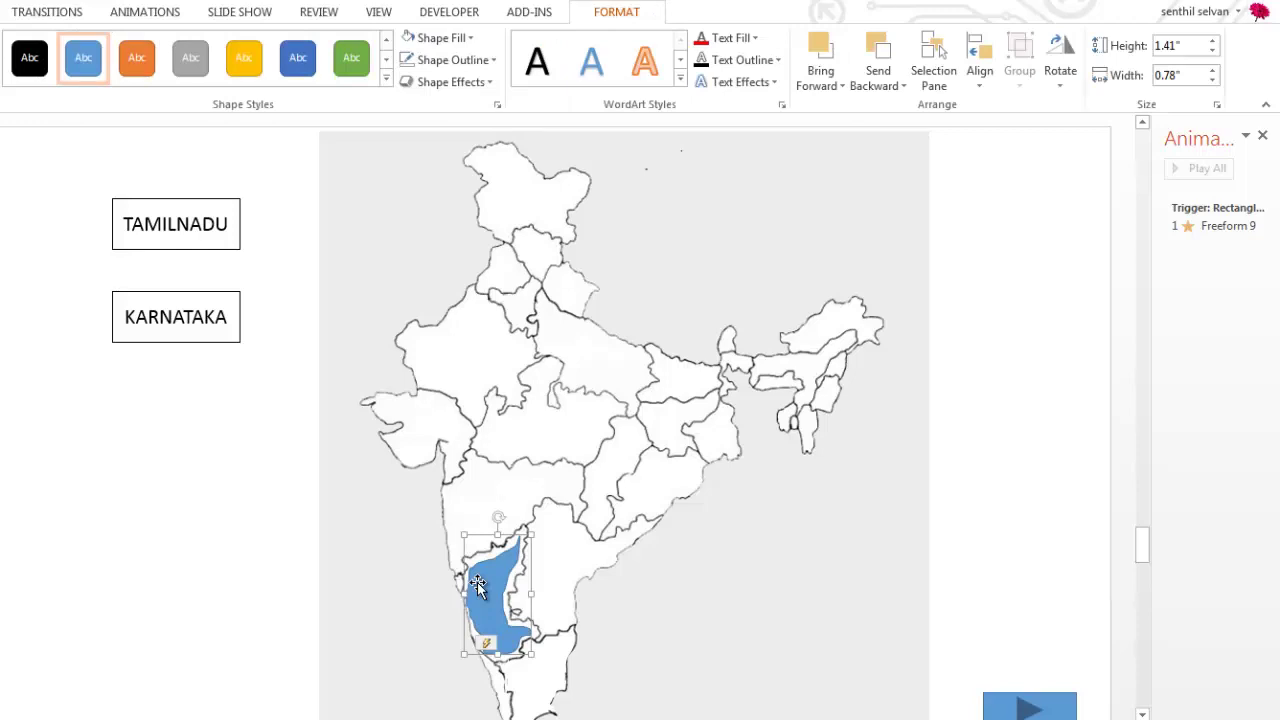
Give the Karnataka freeform a white fill and no outline.
left_click(456, 38)
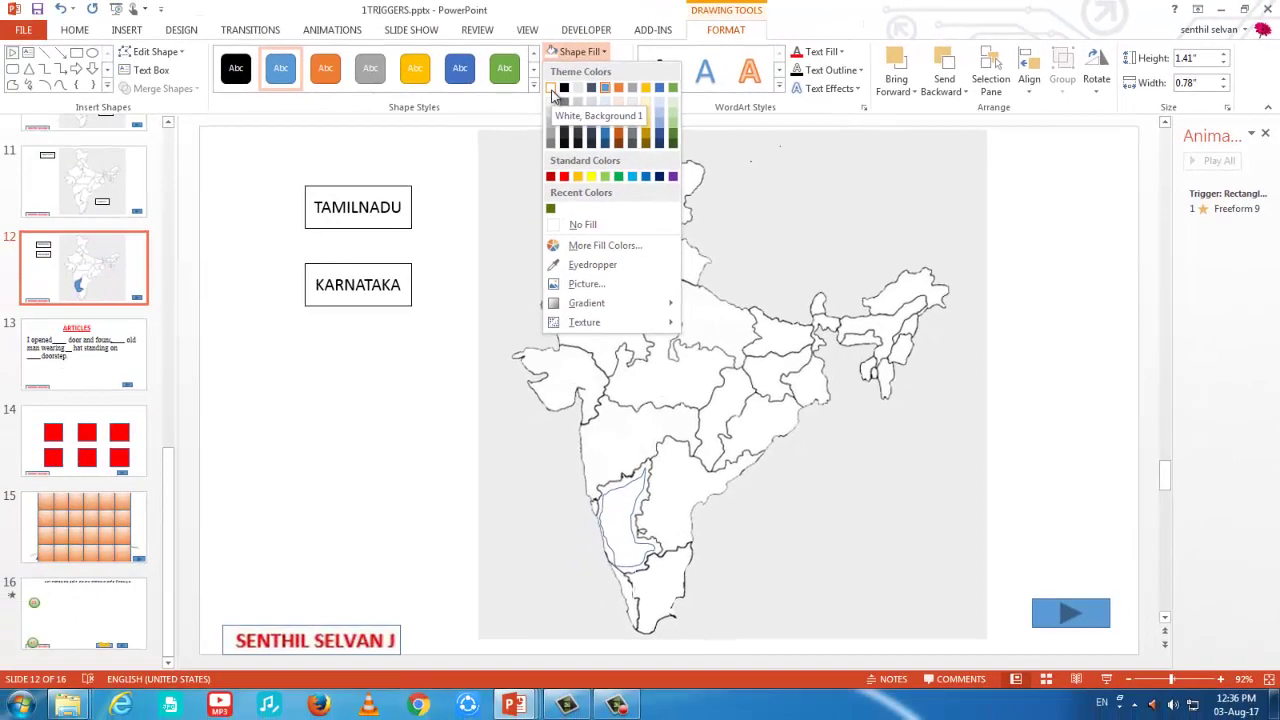
left_click(427, 84)
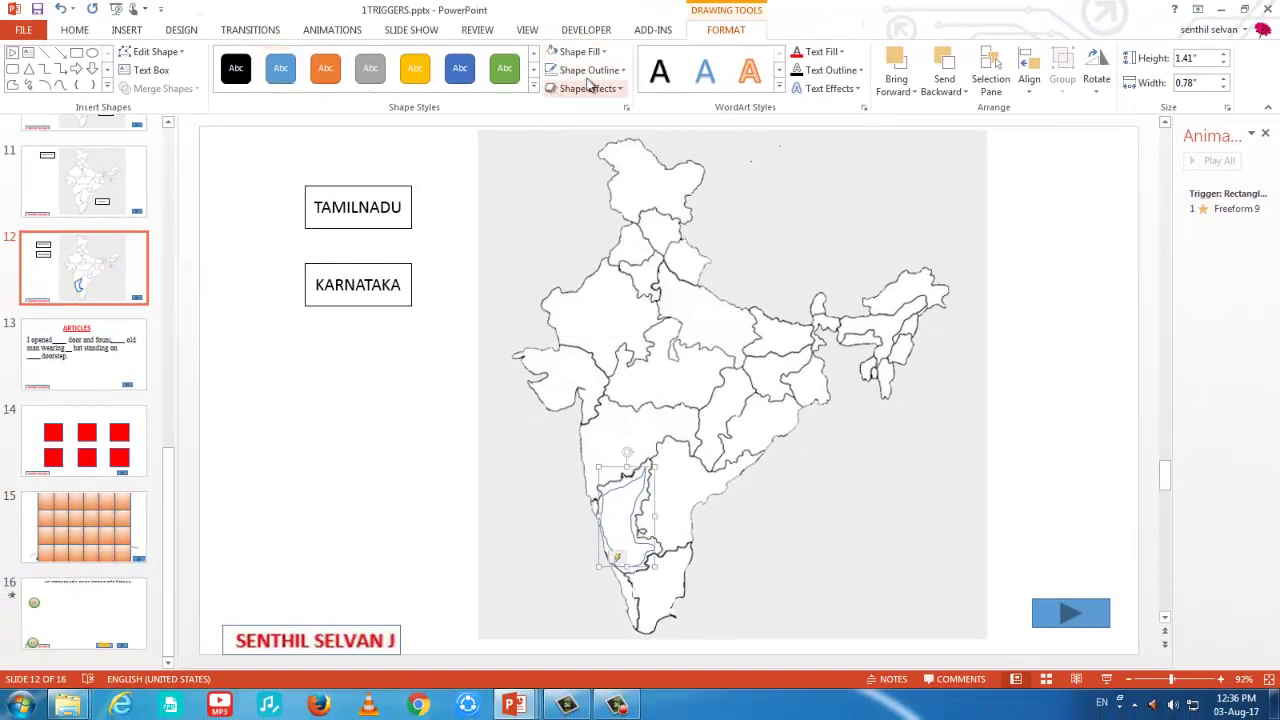
left_click(590, 70)
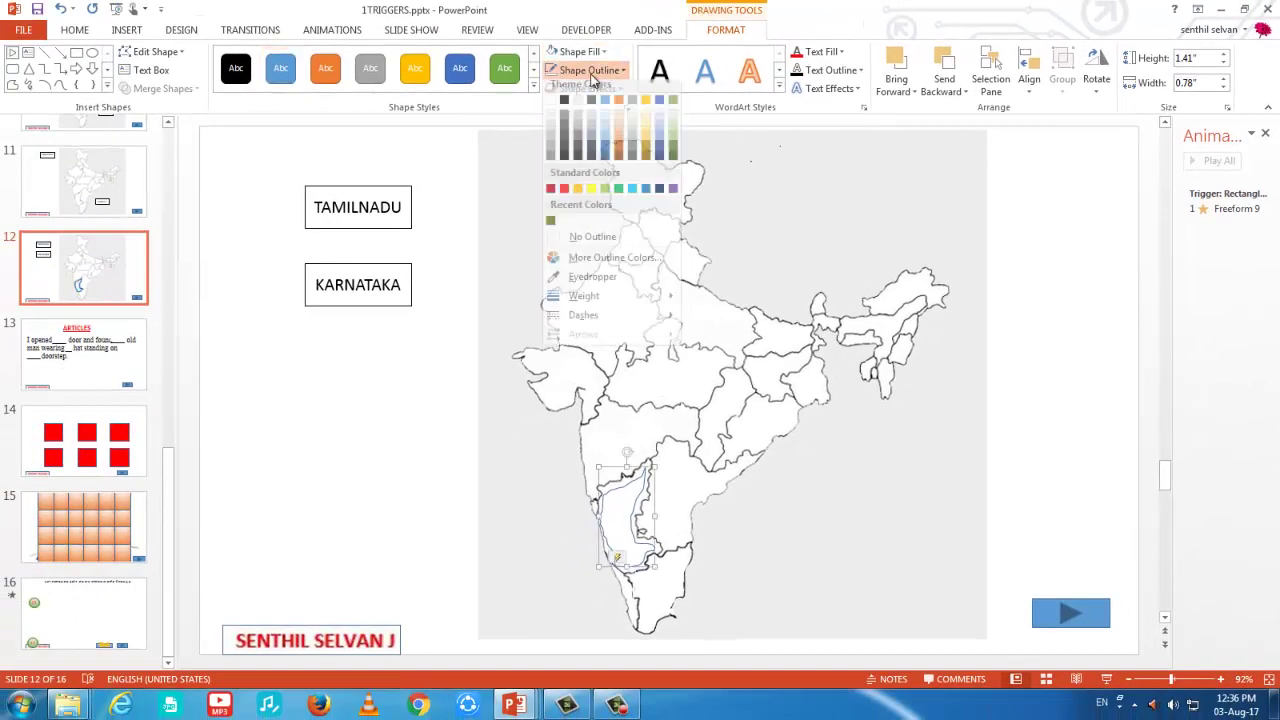
left_click(596, 246)
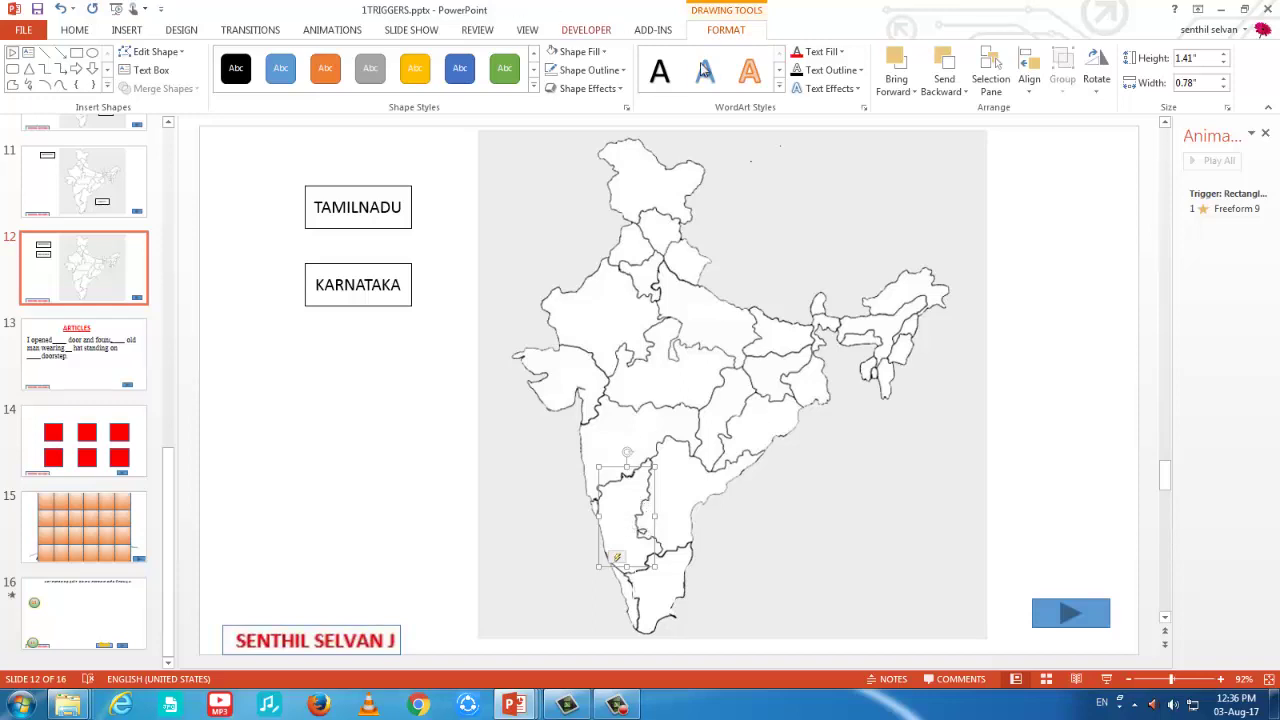
Add a Fill Color emphasis effect to the Karnataka freeform shape.
left_click(330, 30)
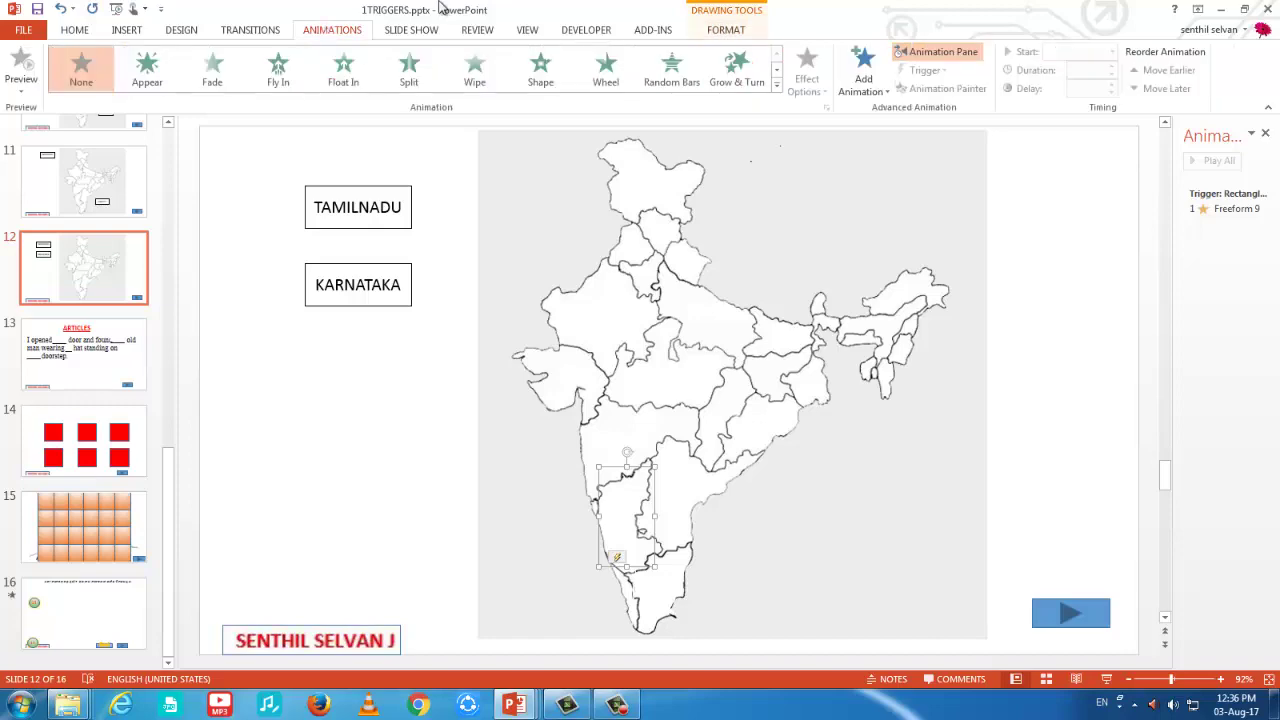
left_click(777, 88)
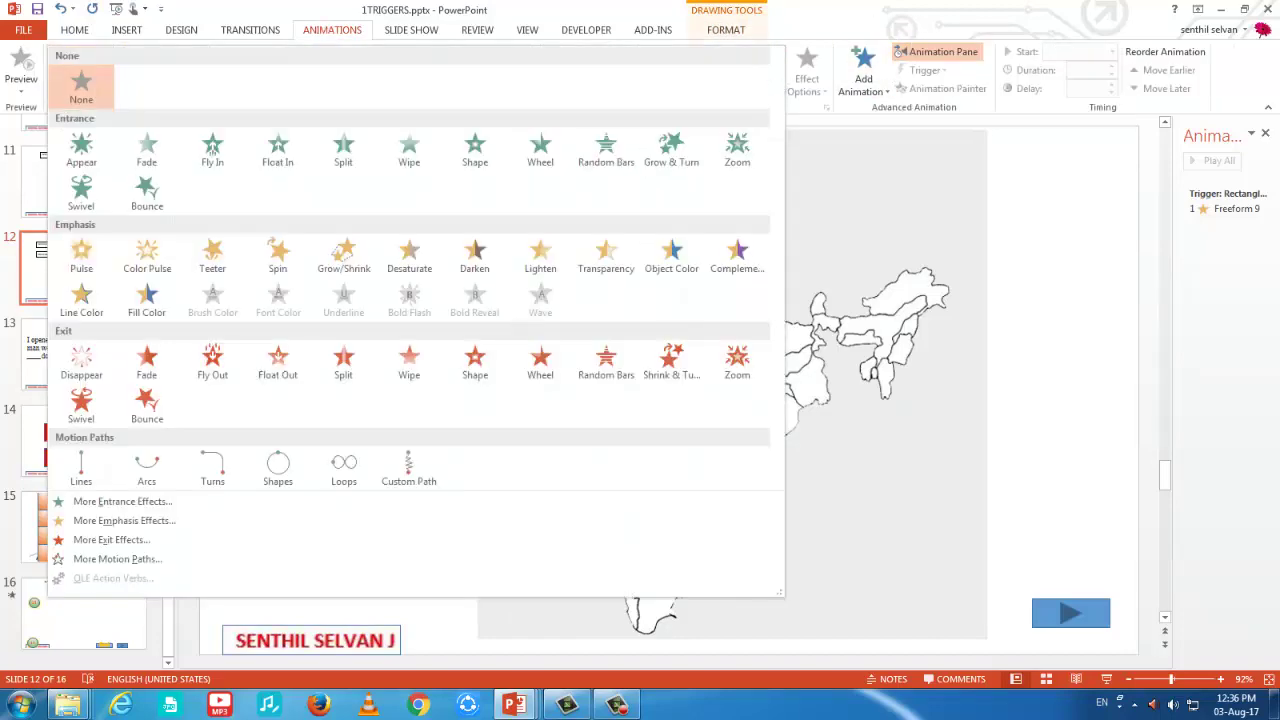
left_click(120, 520)
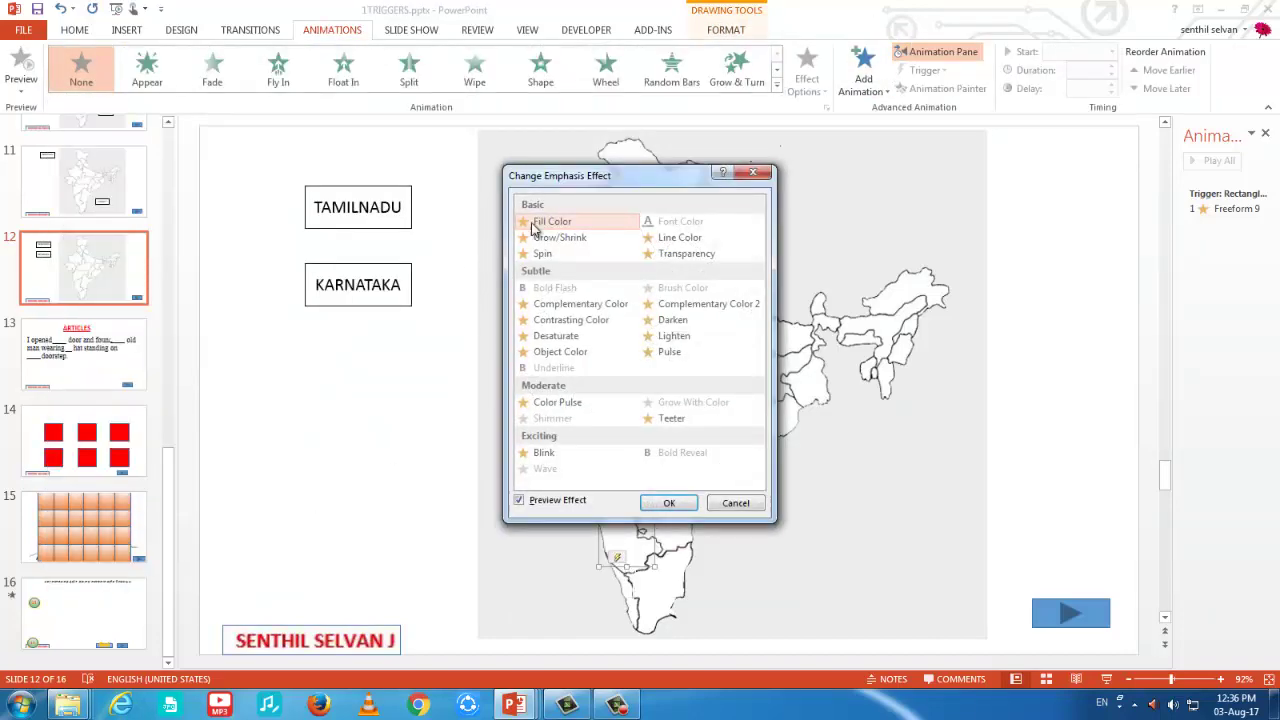
left_click(568, 222)
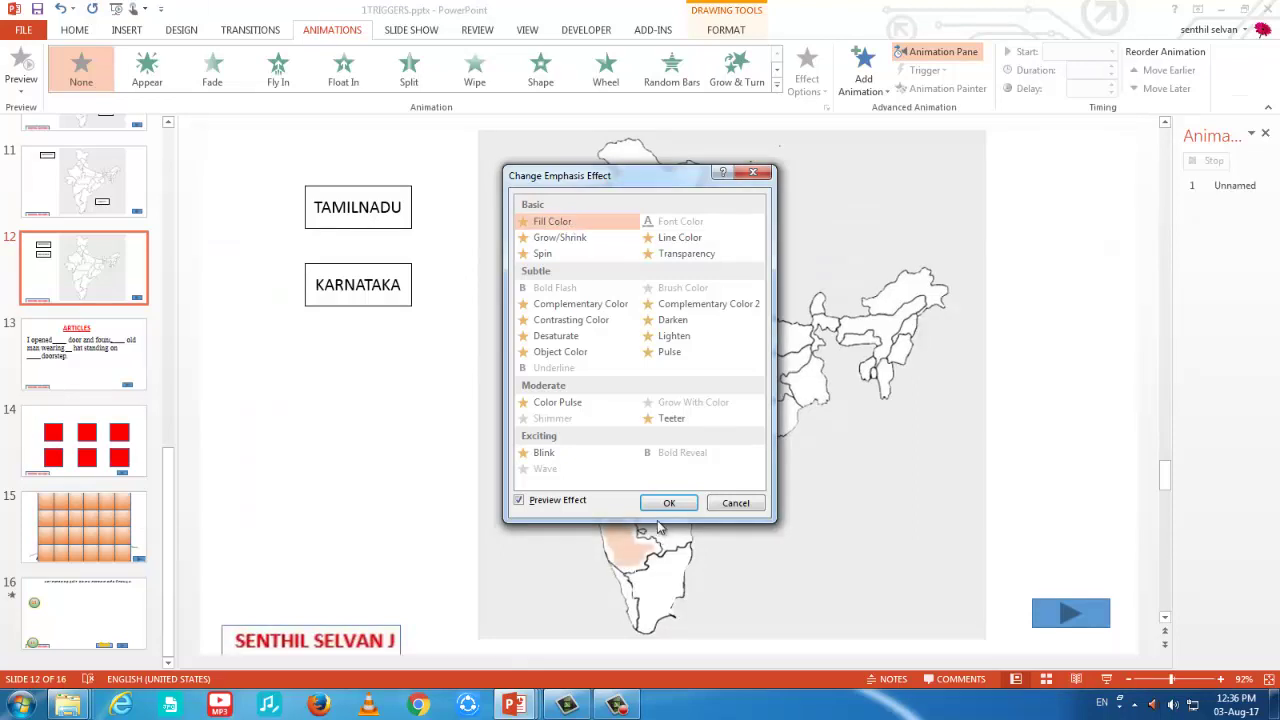
left_click(666, 504)
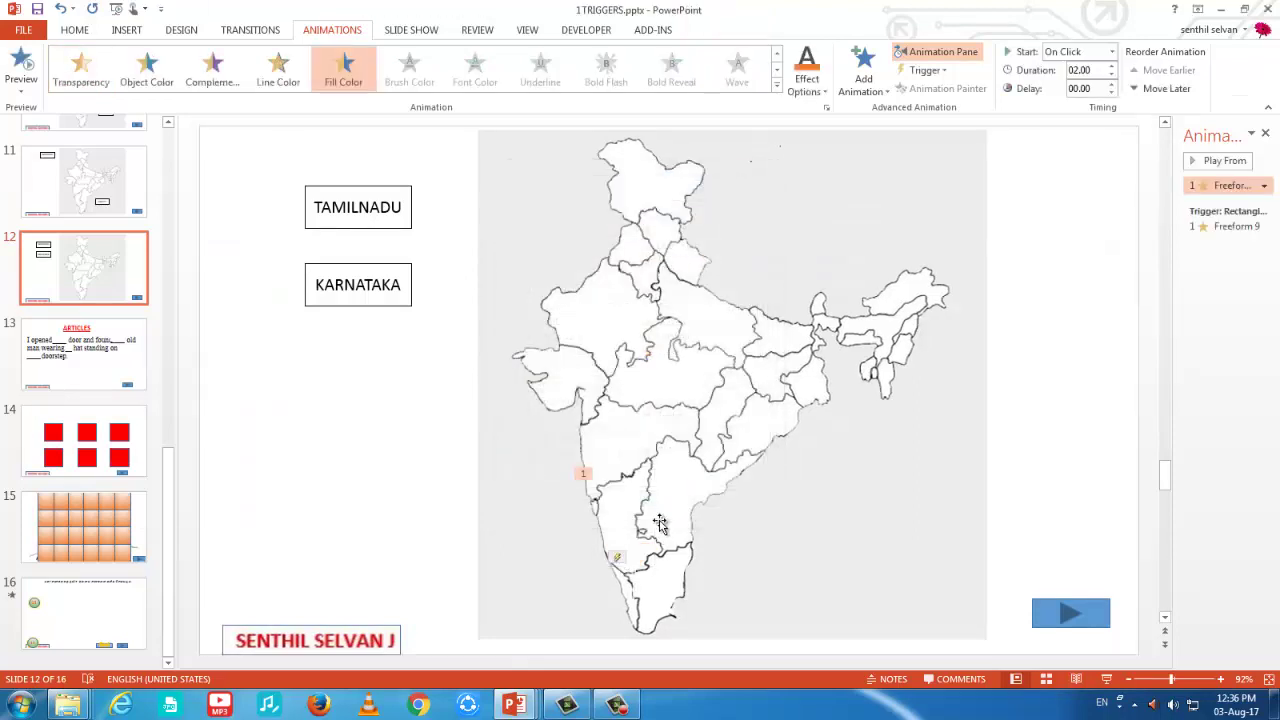
Trigger the Karnataka fill on click of Rectangle 7, the KARNATAKA label, and start the show.
left_click(1228, 188)
left_click(612, 520)
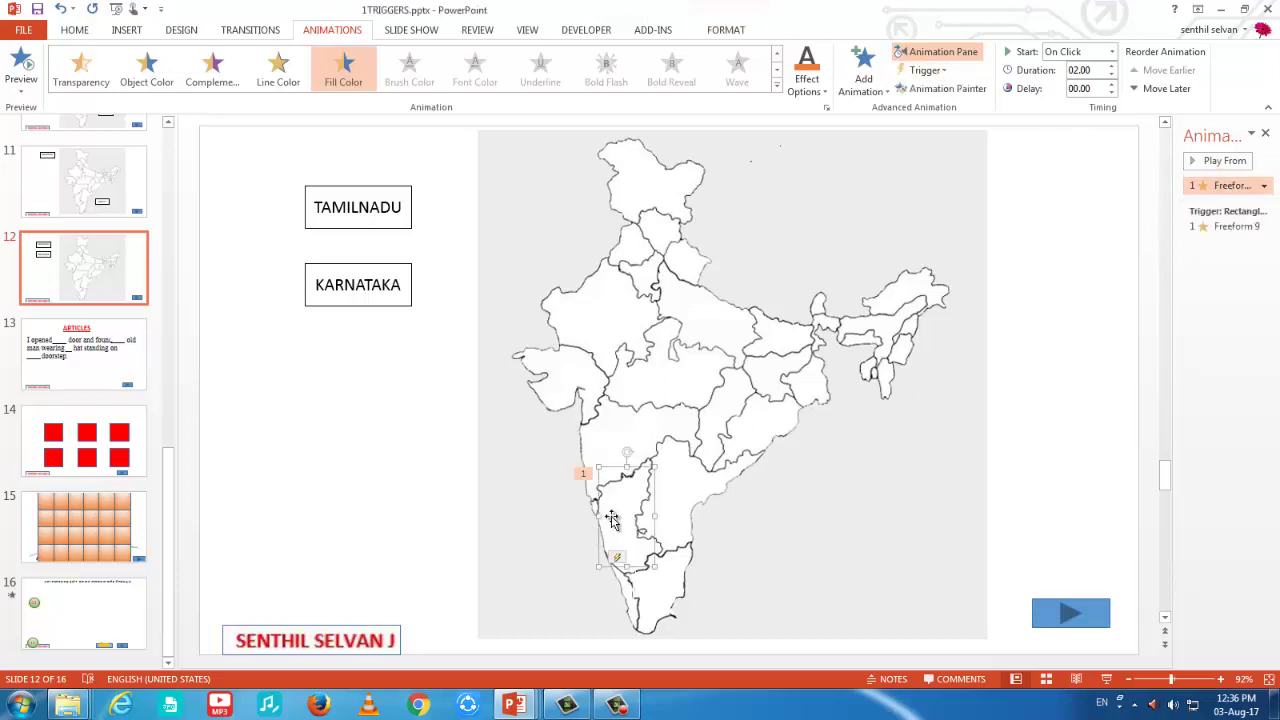
left_click(927, 71)
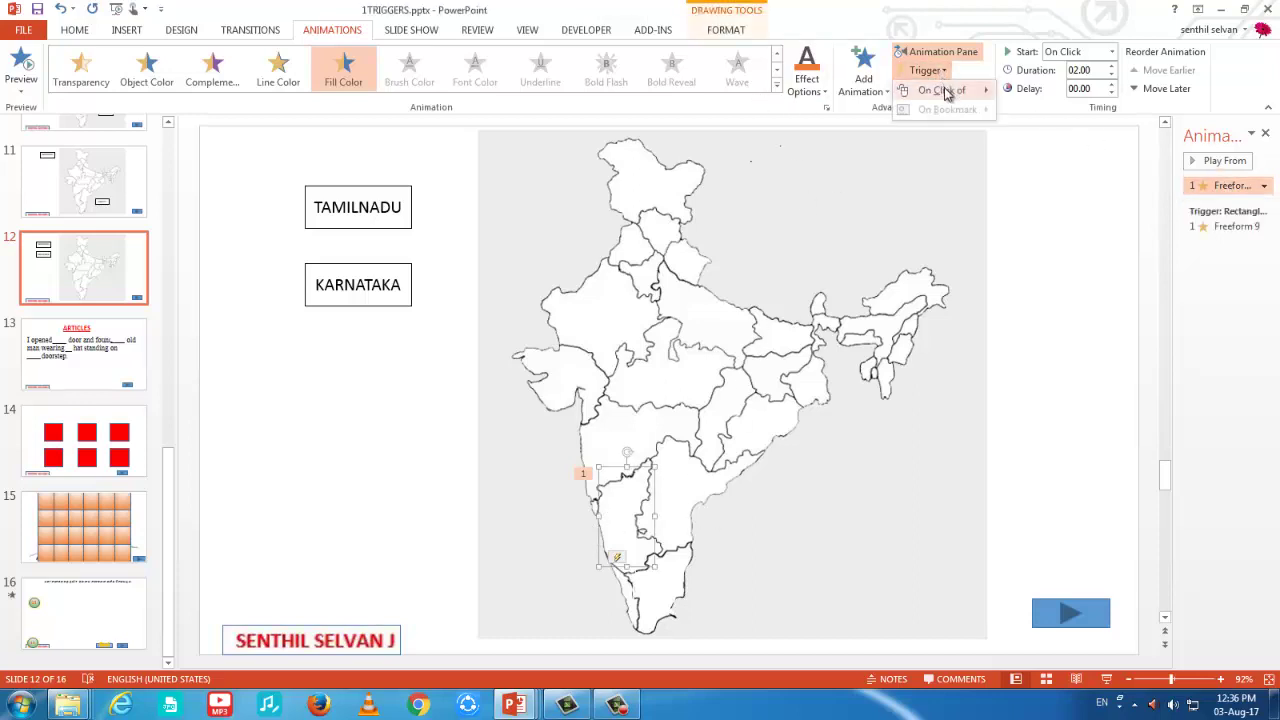
mouse_move(945, 92)
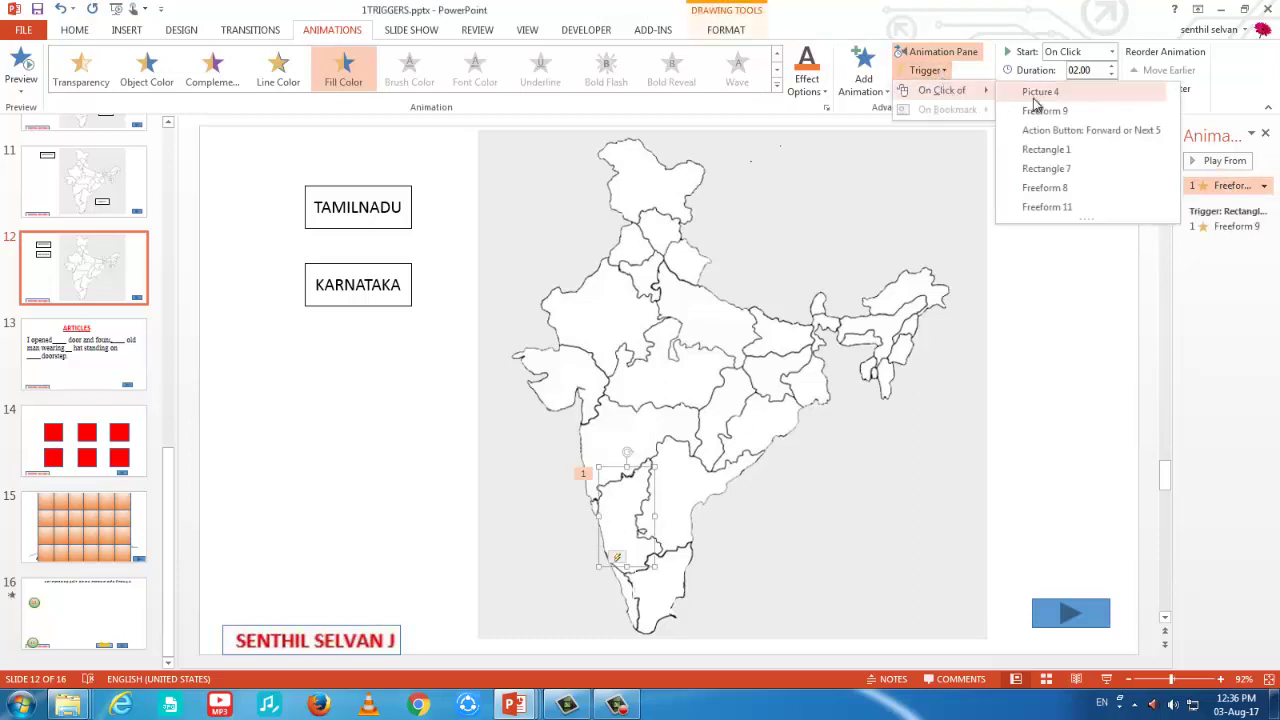
left_click(1057, 169)
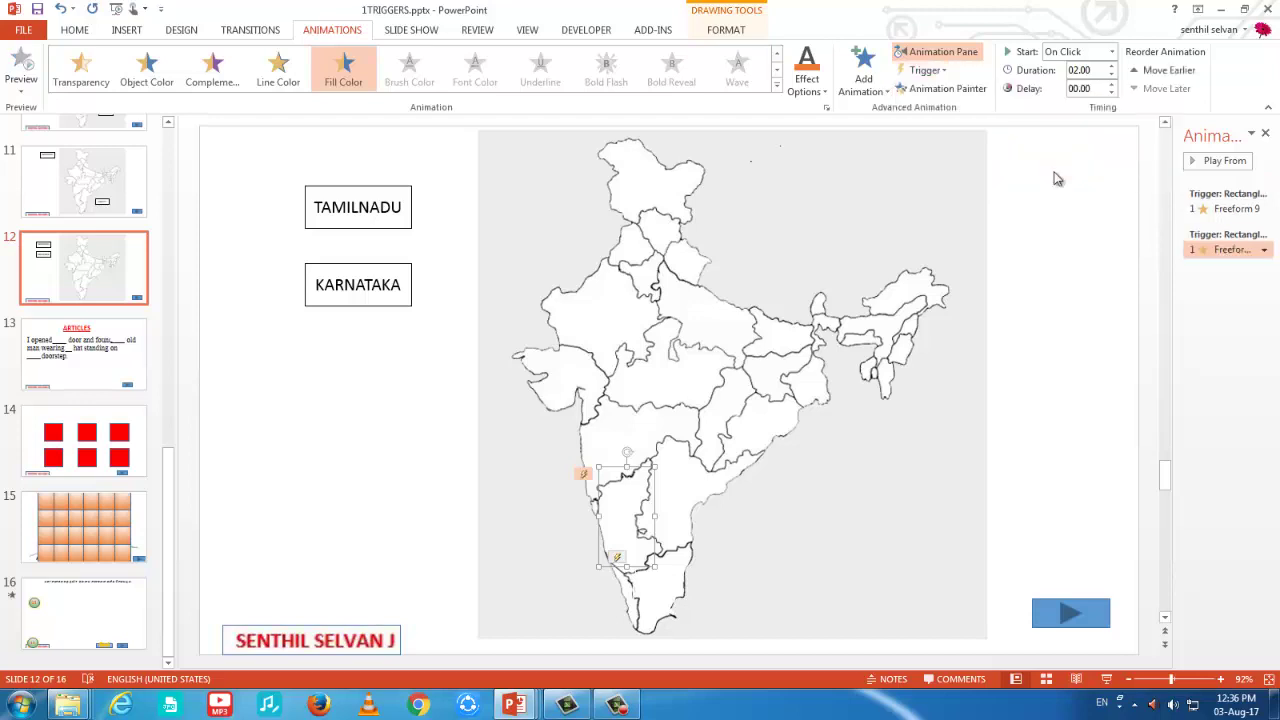
left_click(1107, 680)
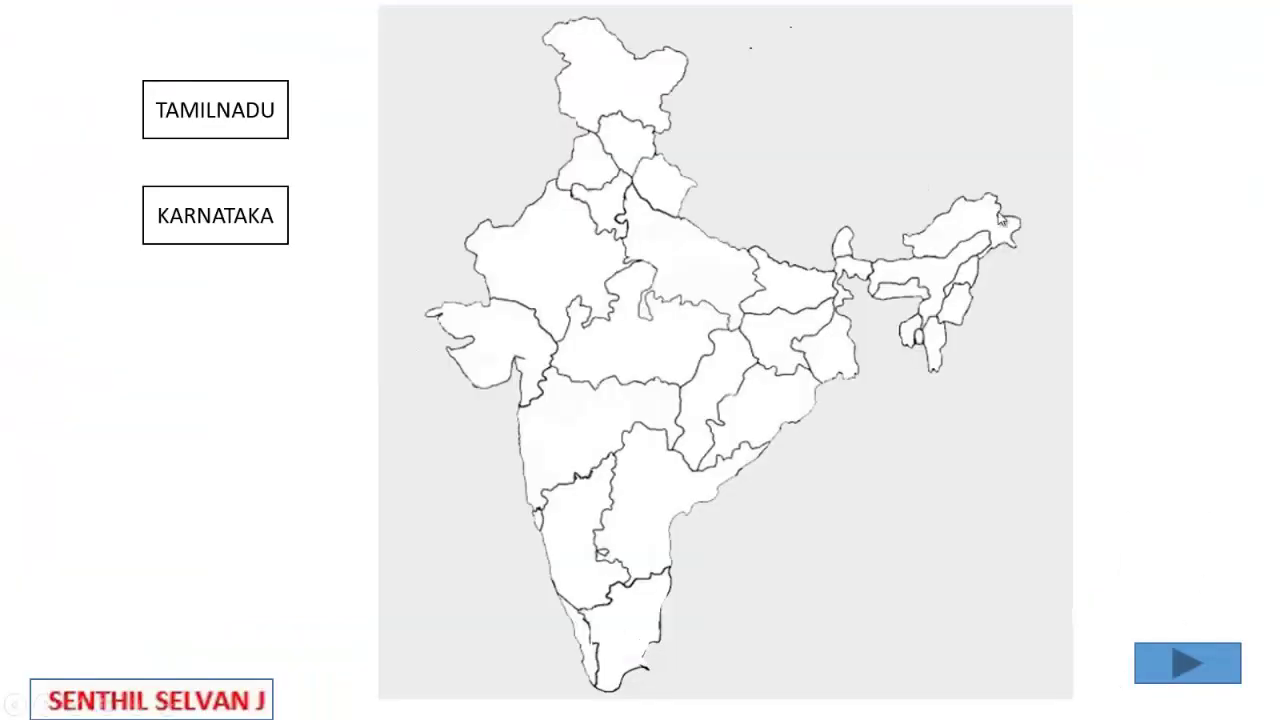
In the show, turn Karnataka orange, then reveal the, an, a, the in the ARTICLES blanks and exit.
left_click(221, 222)
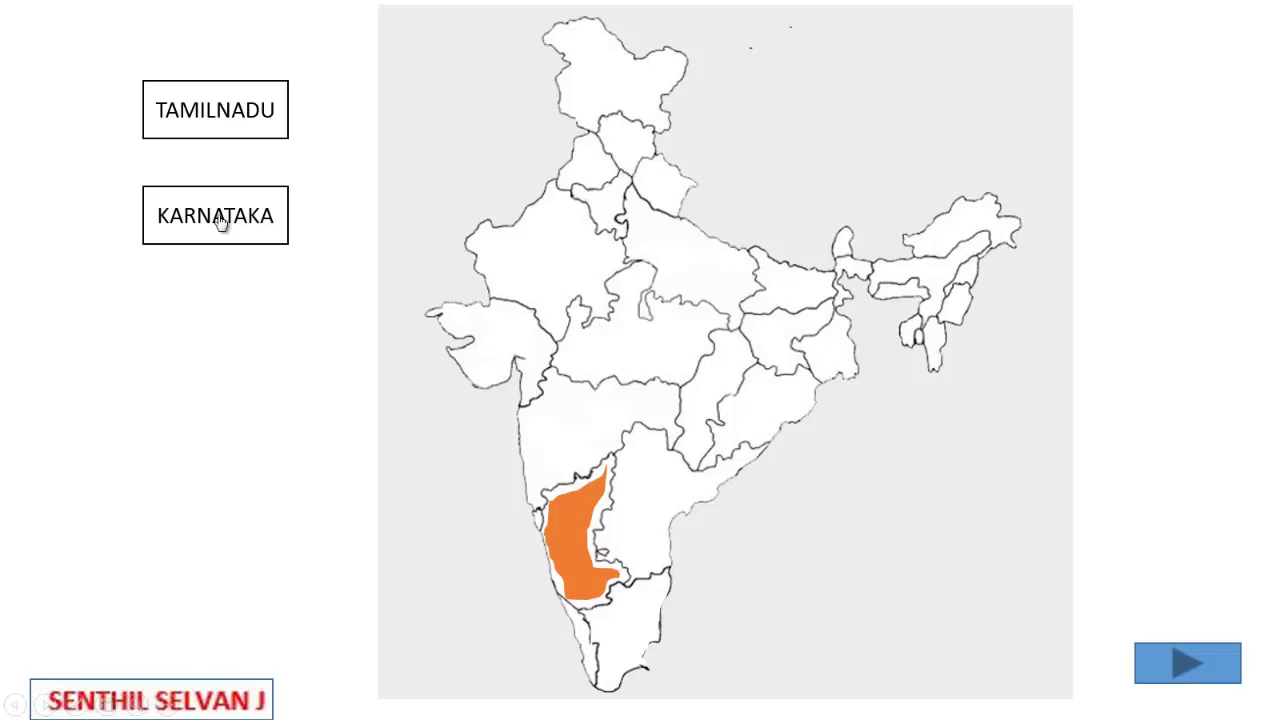
left_click(1158, 672)
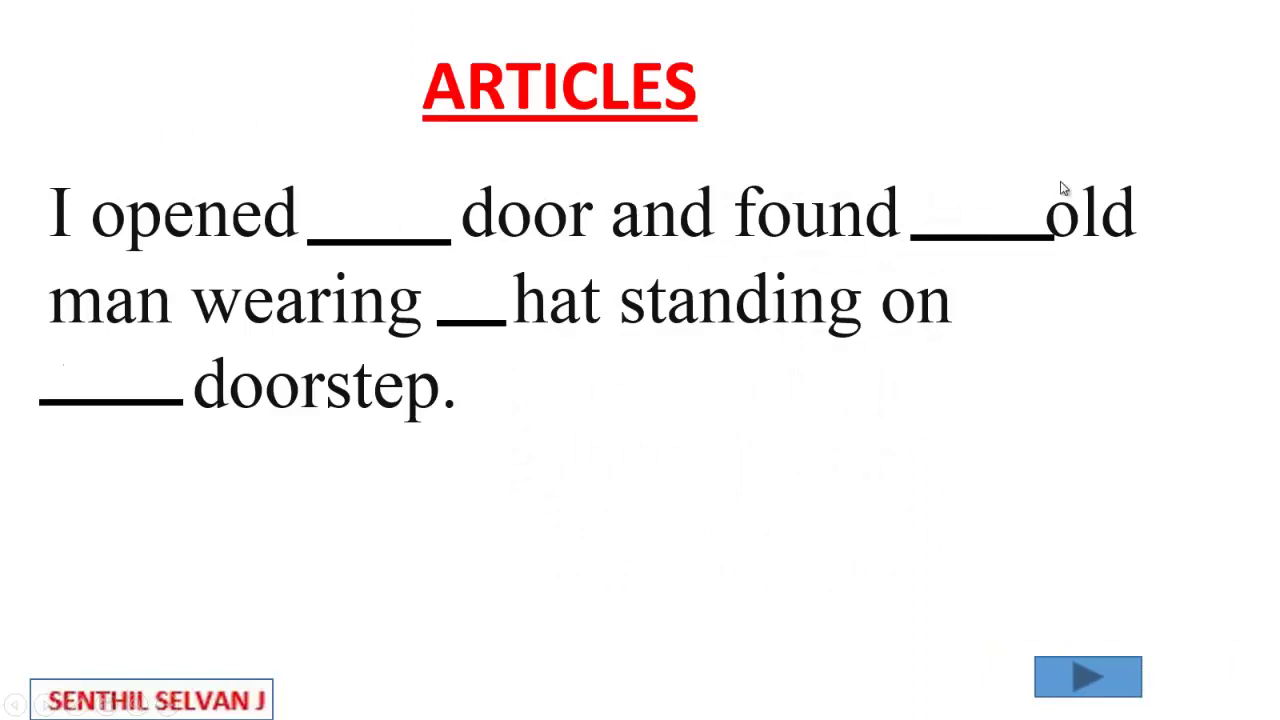
left_click(362, 222)
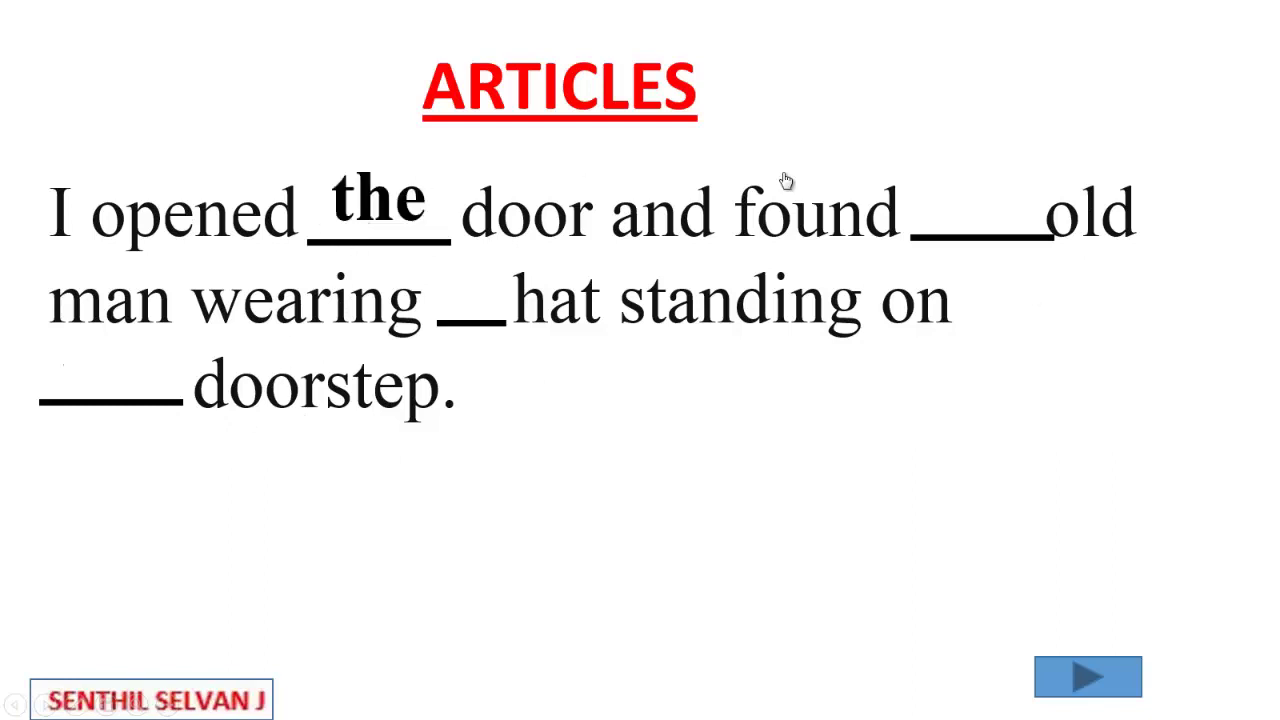
left_click(984, 208)
left_click(470, 302)
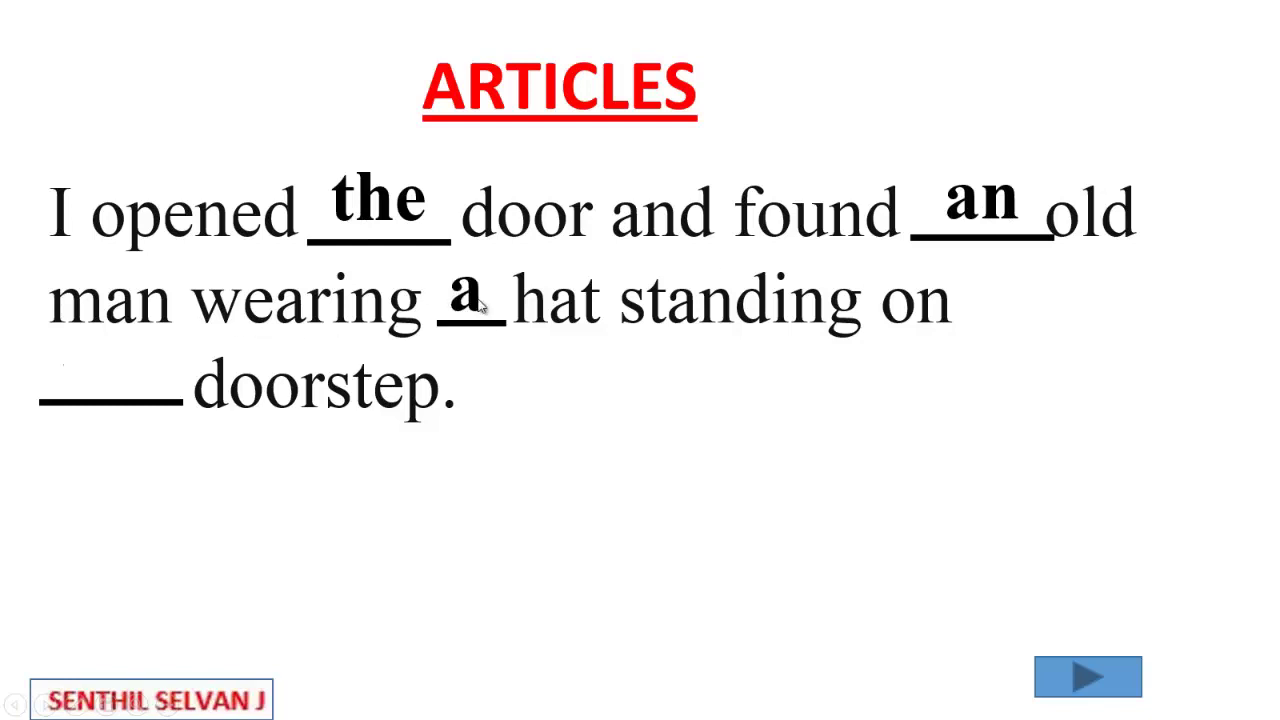
left_click(135, 388)
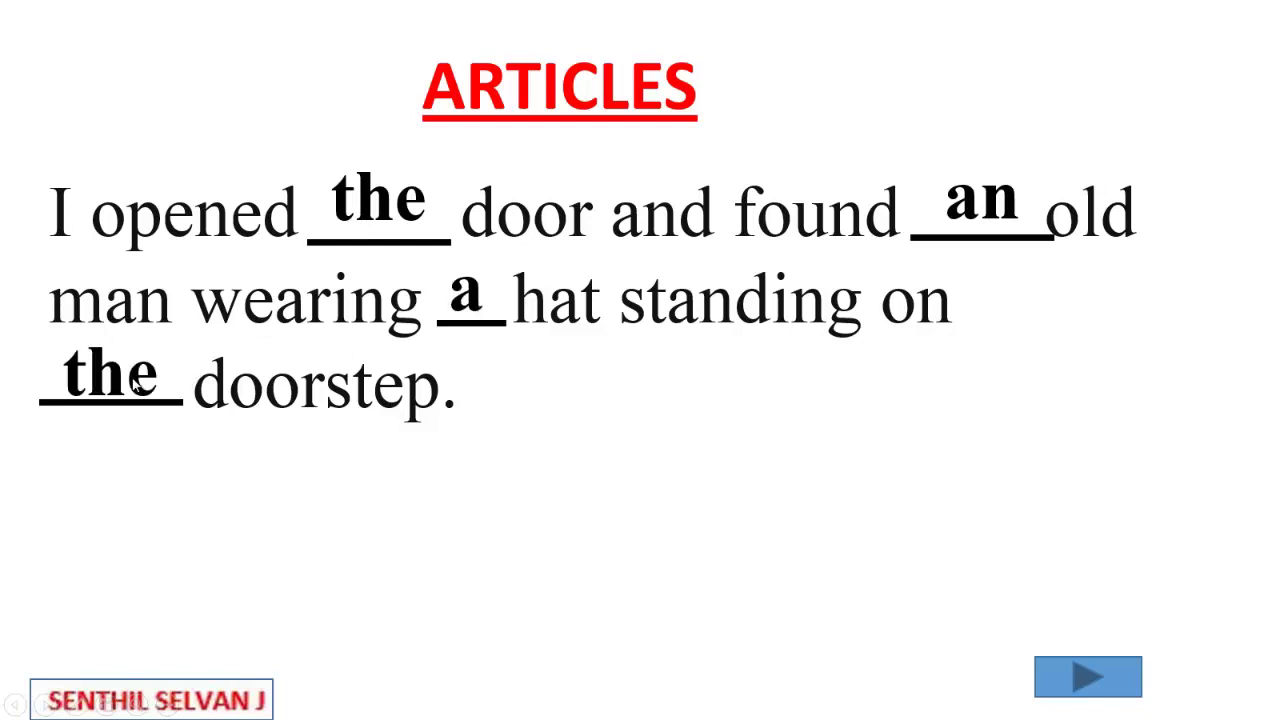
key("Escape")
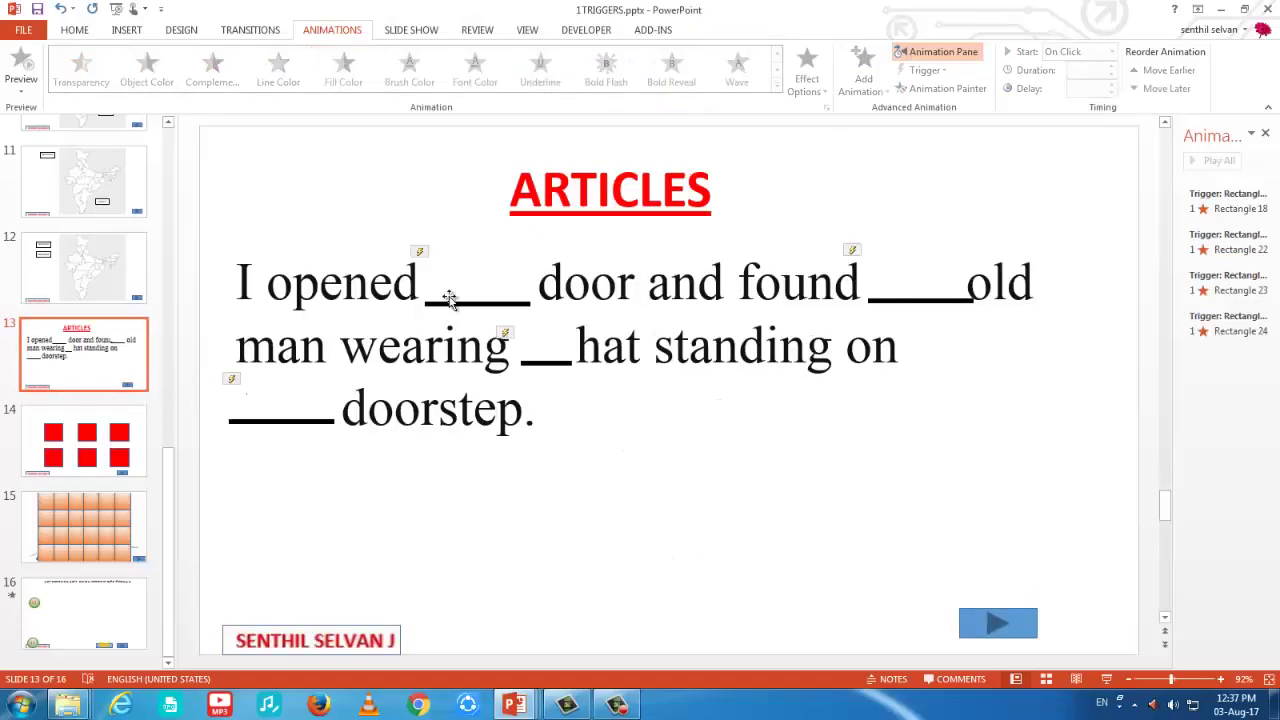
Give the rectangle over the first Articles blank an exit animation so it disappears.
left_click(474, 270)
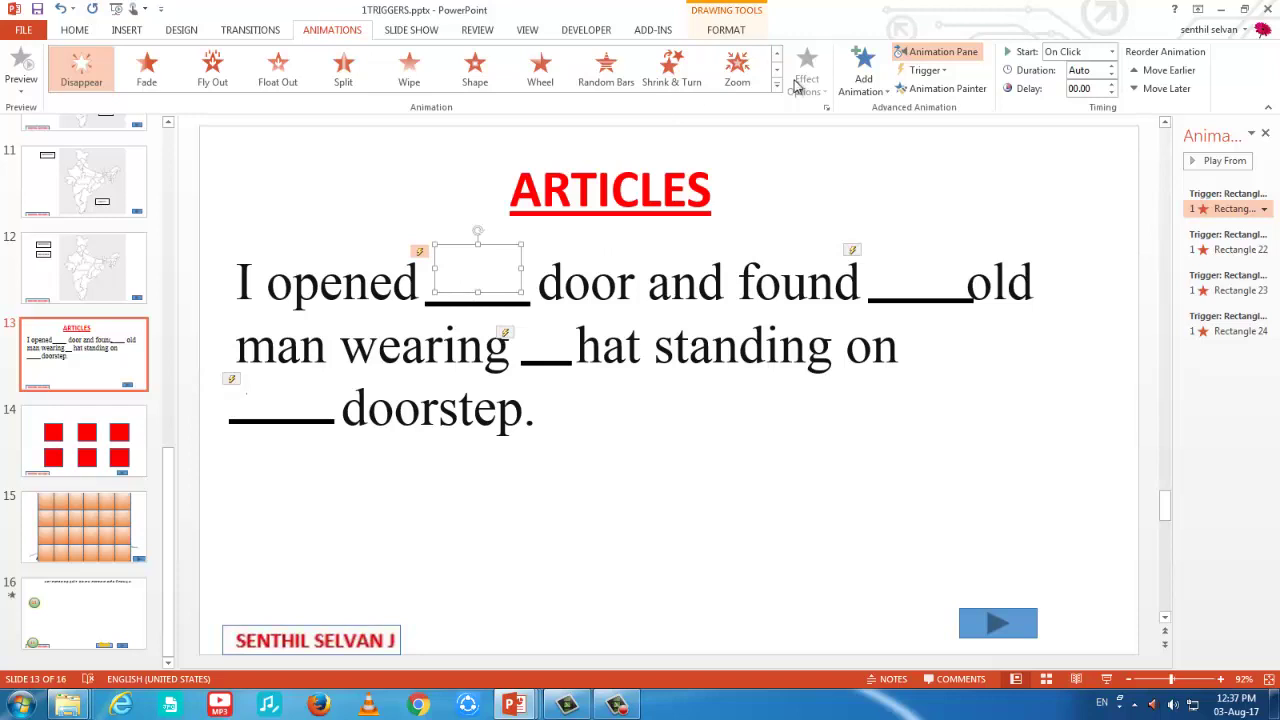
left_click(777, 86)
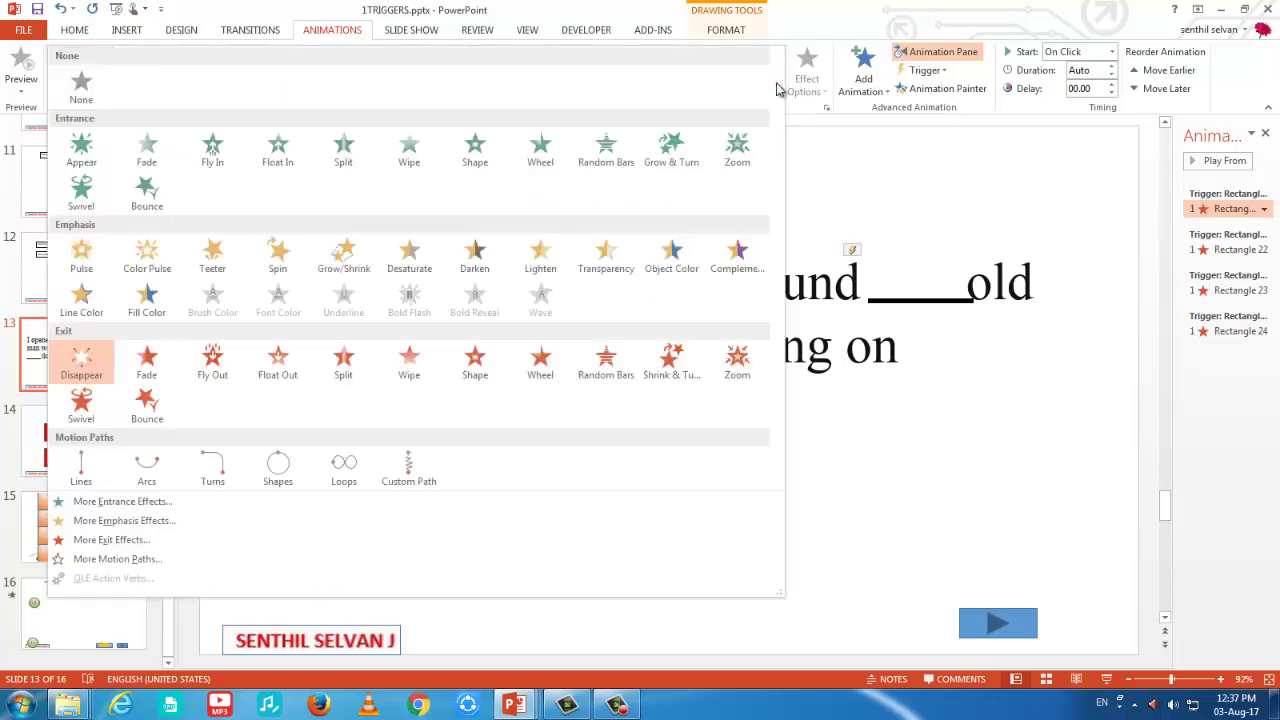
left_click(86, 366)
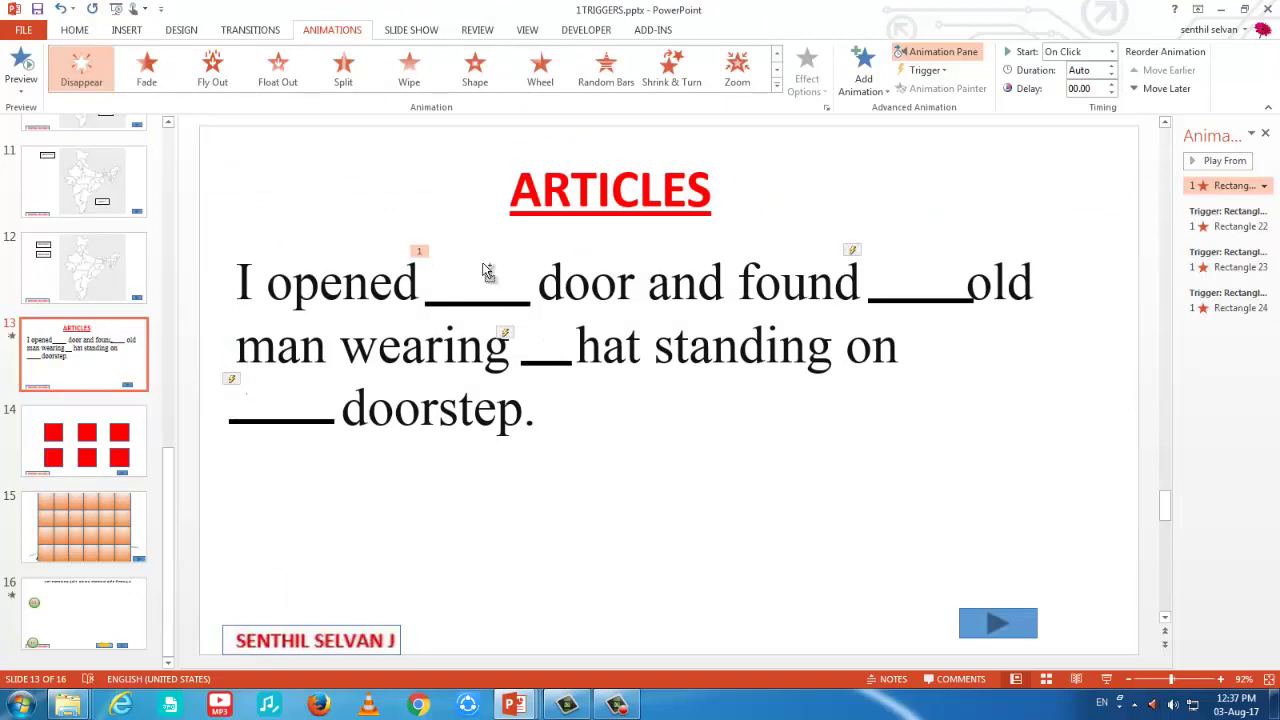
Type 'the' into the first blank's answer box, trigger it on click, and test it in the show.
left_click(295, 205)
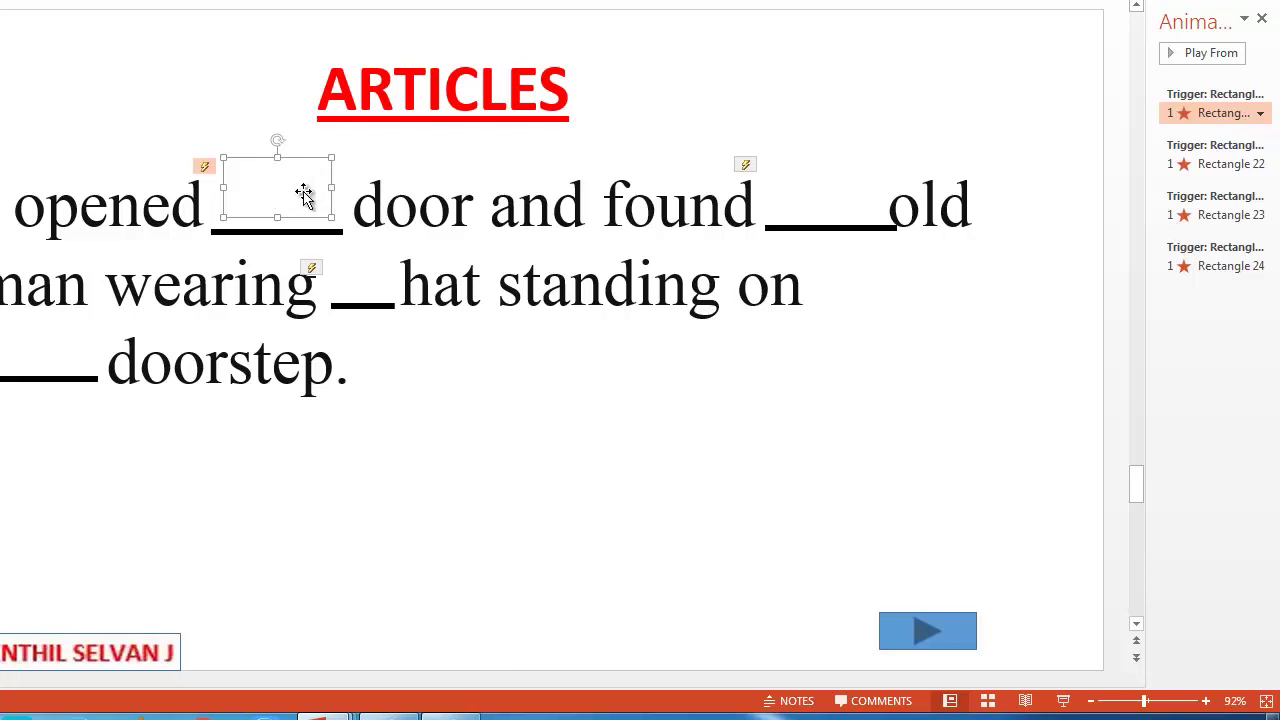
type("the")
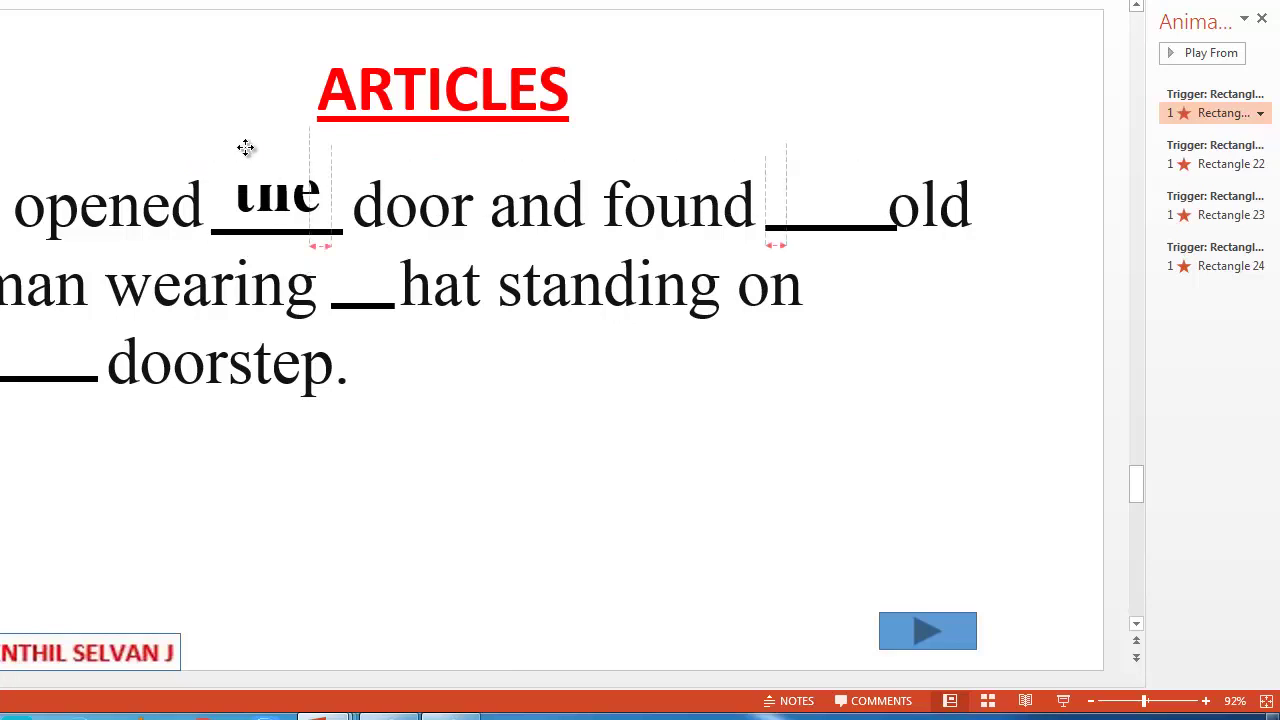
left_click(287, 194)
left_click(336, 193)
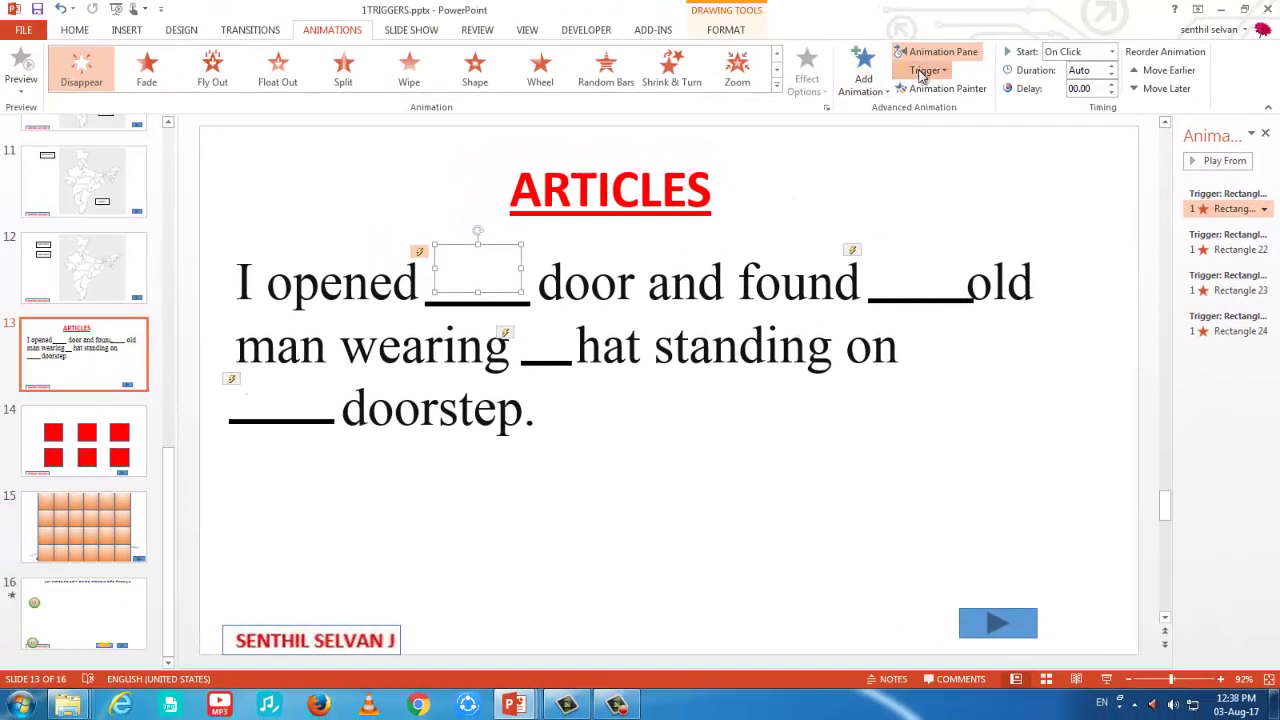
left_click(922, 72)
mouse_move(945, 90)
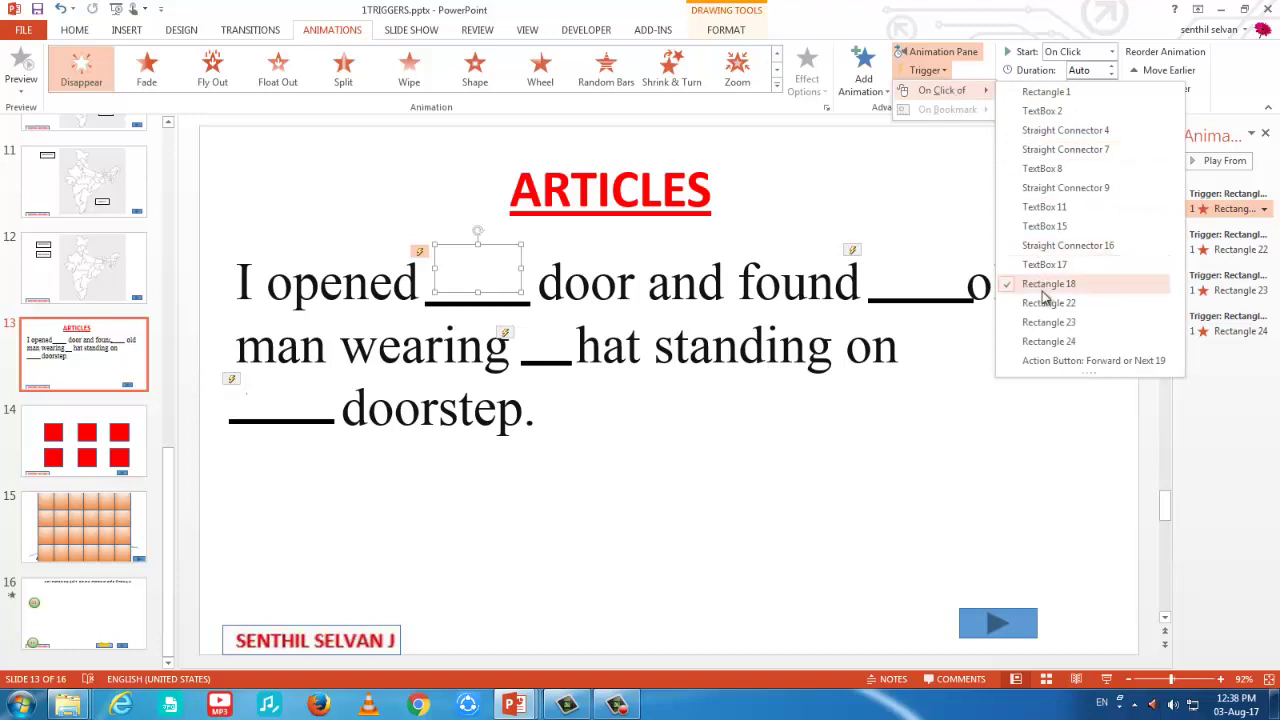
left_click(1105, 680)
left_click(377, 202)
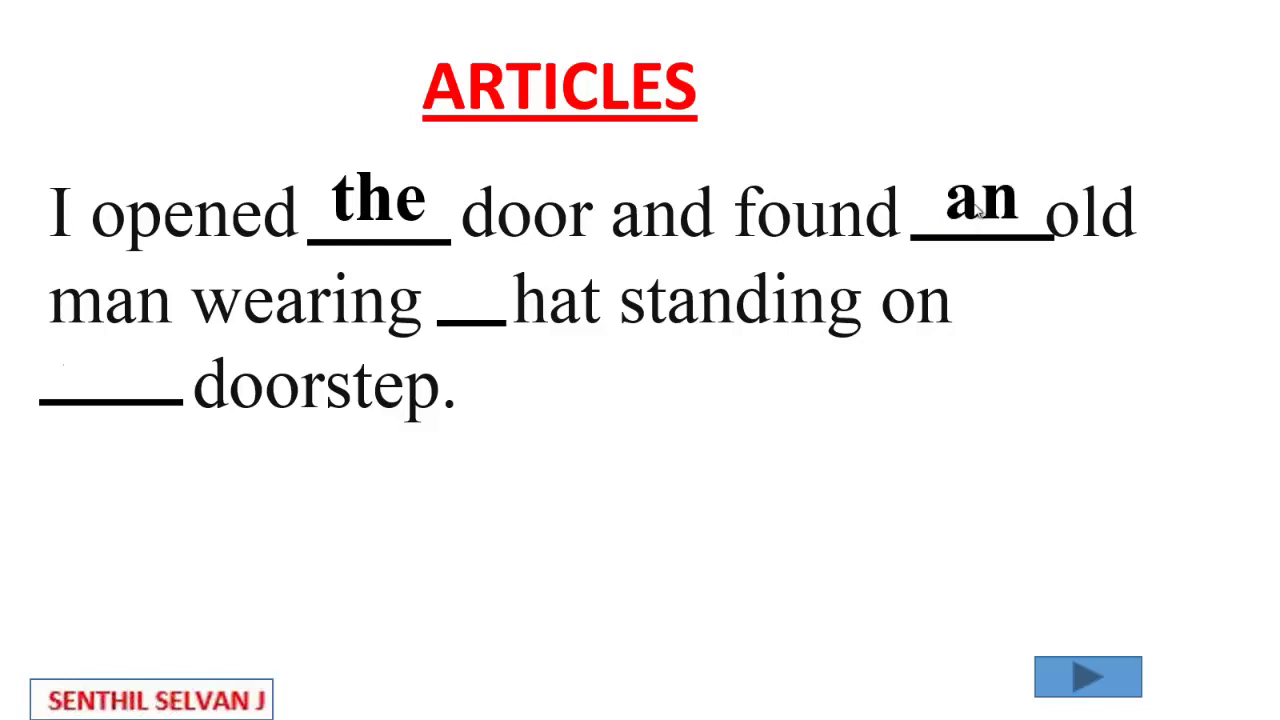
On the red-squares slide, flip each square to reveal answers like b x h and ½ (d1 x d2).
left_click(1090, 678)
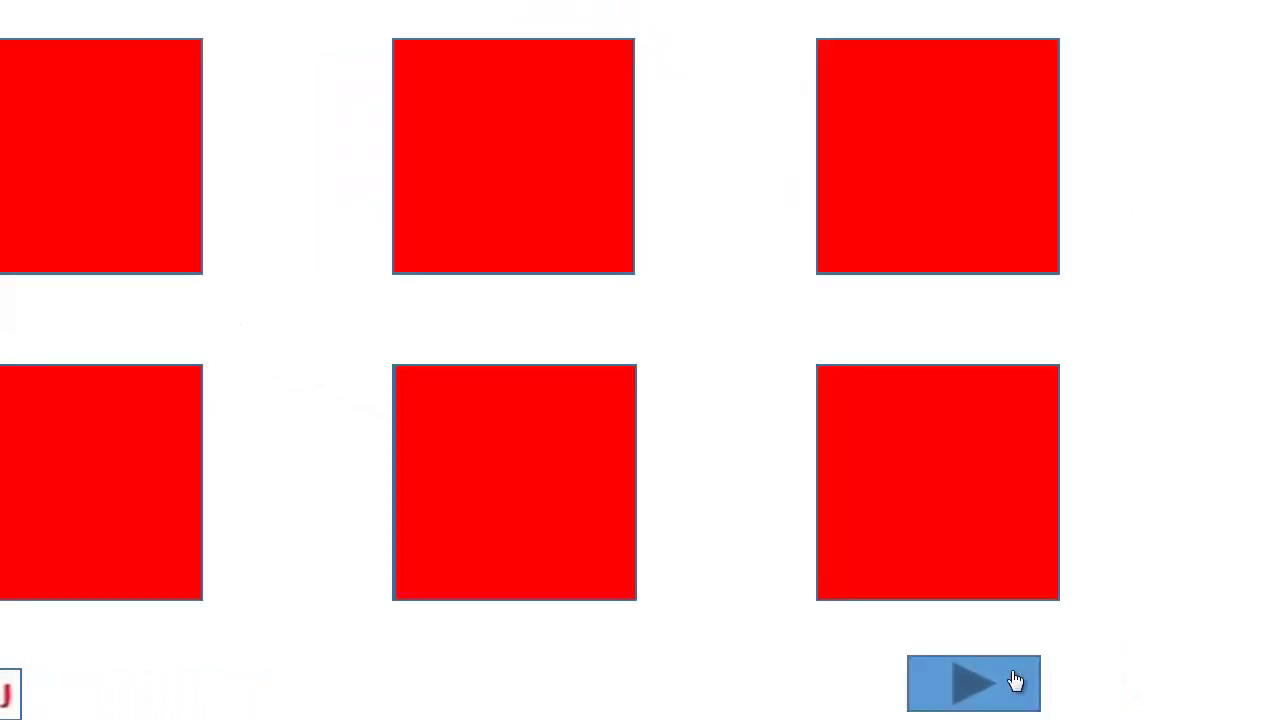
left_click(554, 155)
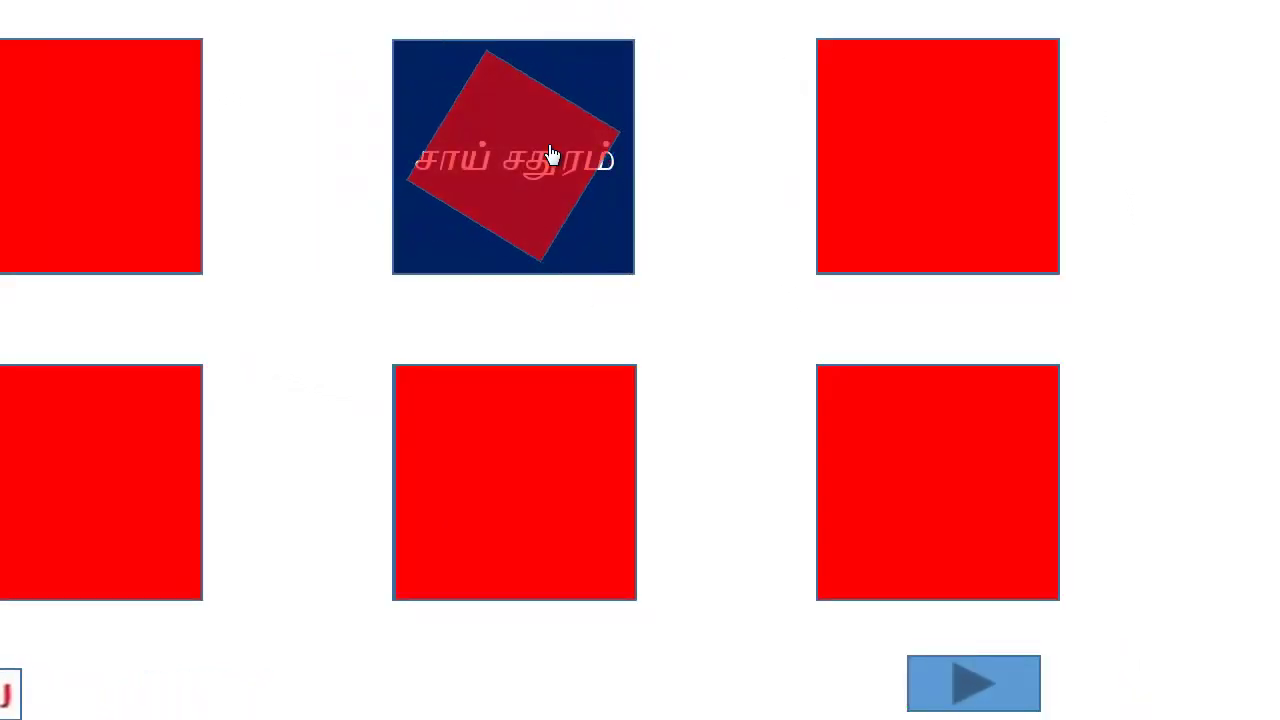
left_click(551, 155)
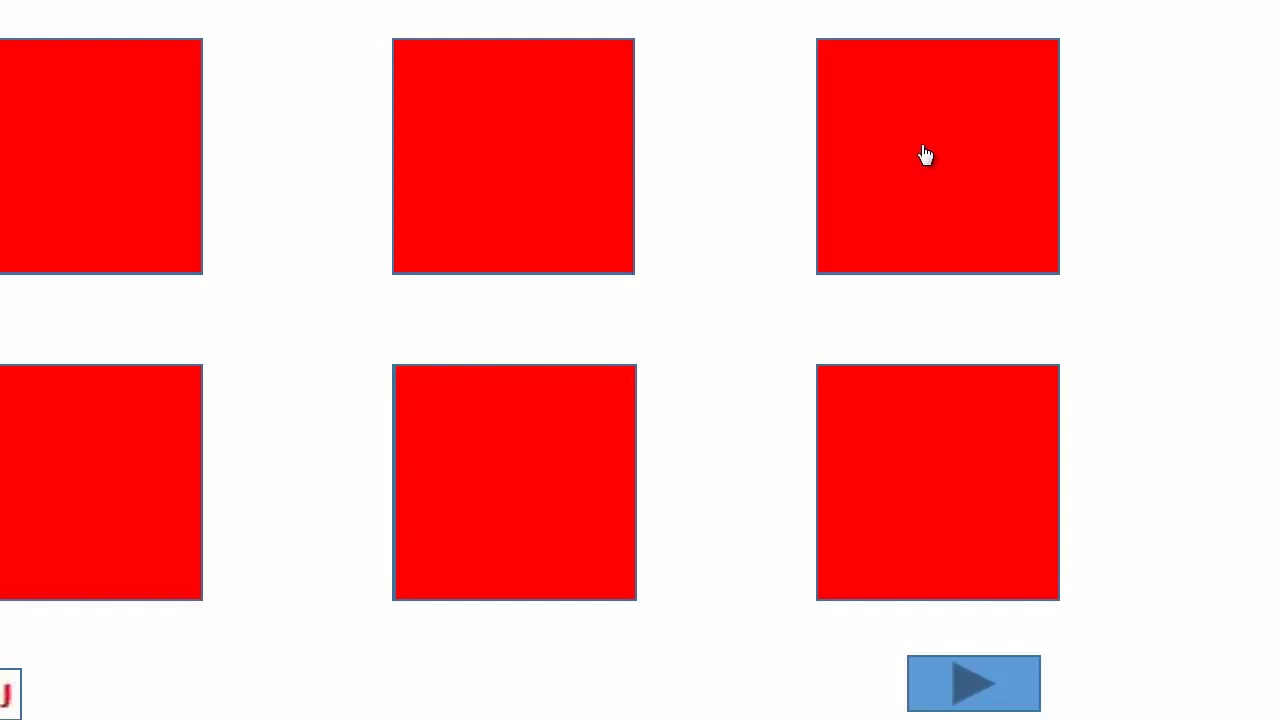
left_click(925, 155)
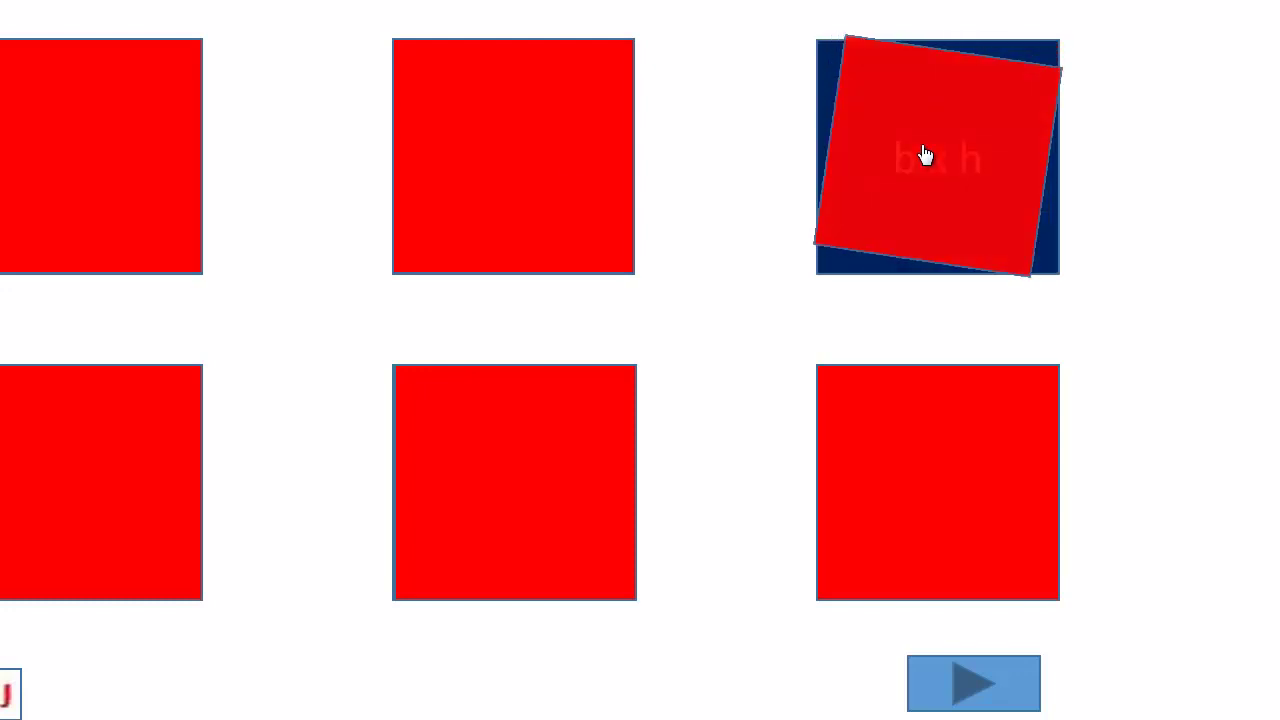
left_click(918, 532)
left_click(460, 471)
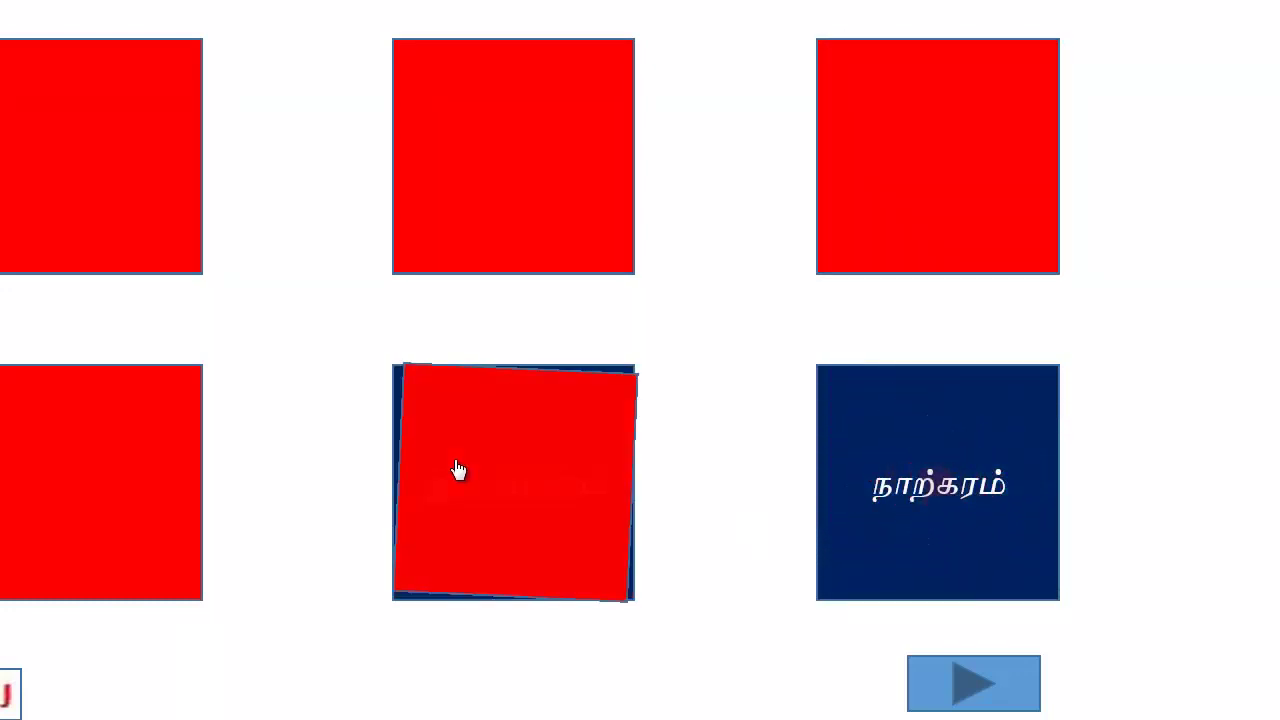
left_click(89, 467)
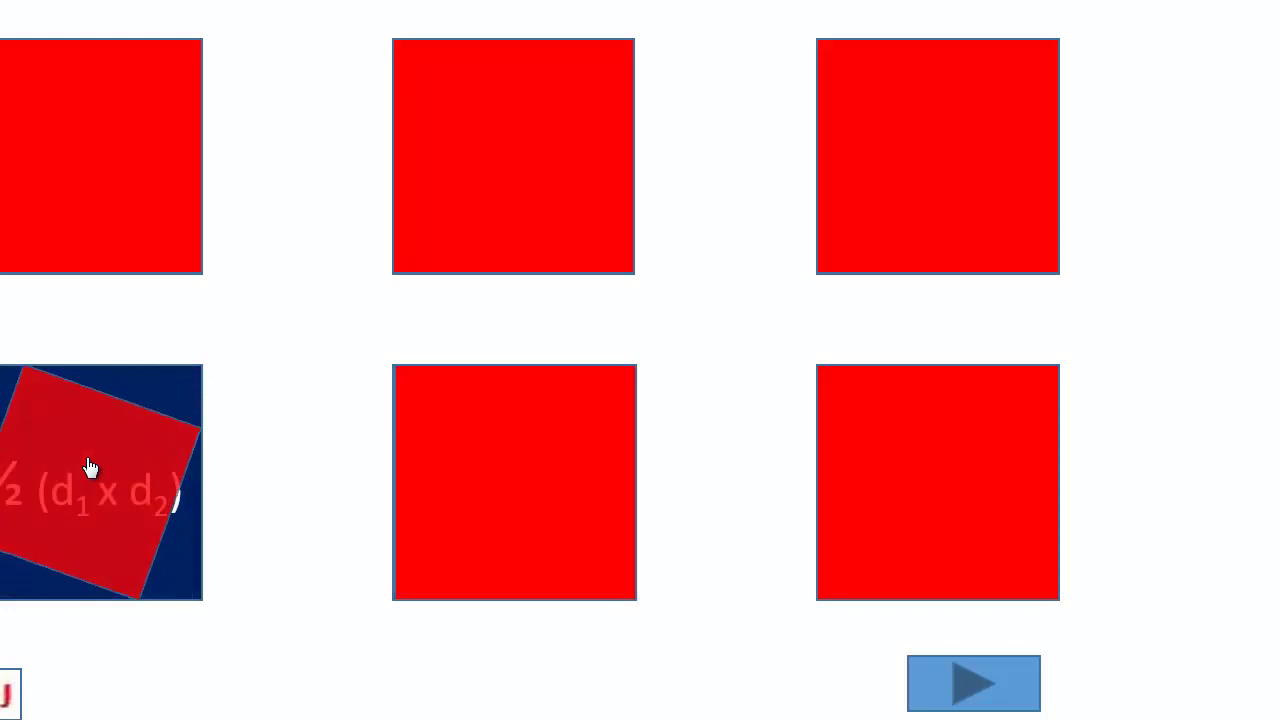
left_click(972, 690)
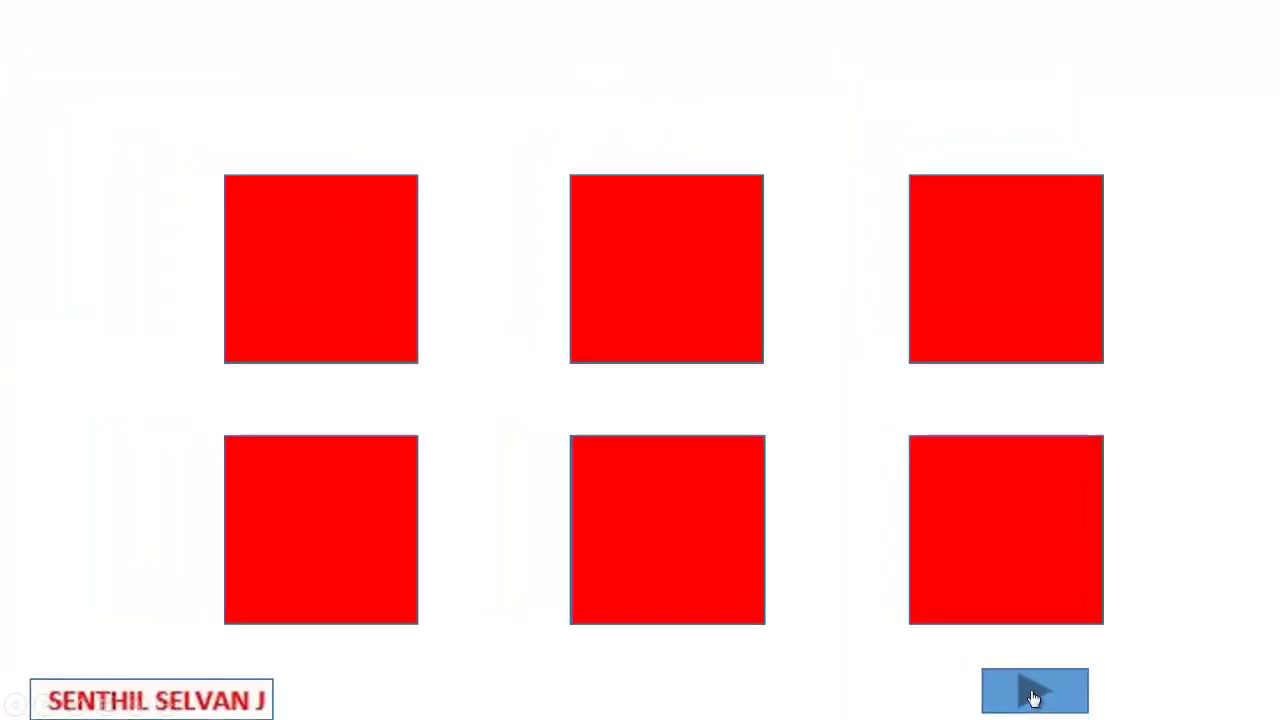
left_click(1034, 697)
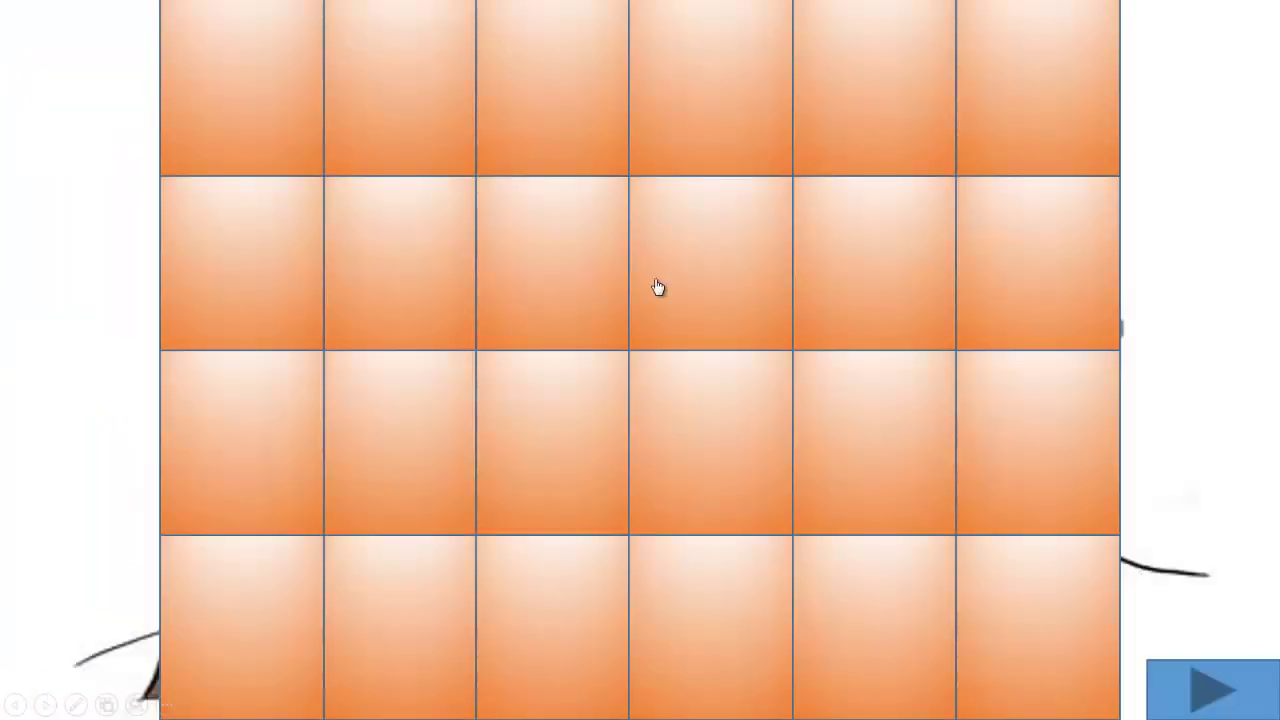
Uncover six orange tiles across rows 2–4 of the face picture, then go to the next slide.
left_click(559, 295)
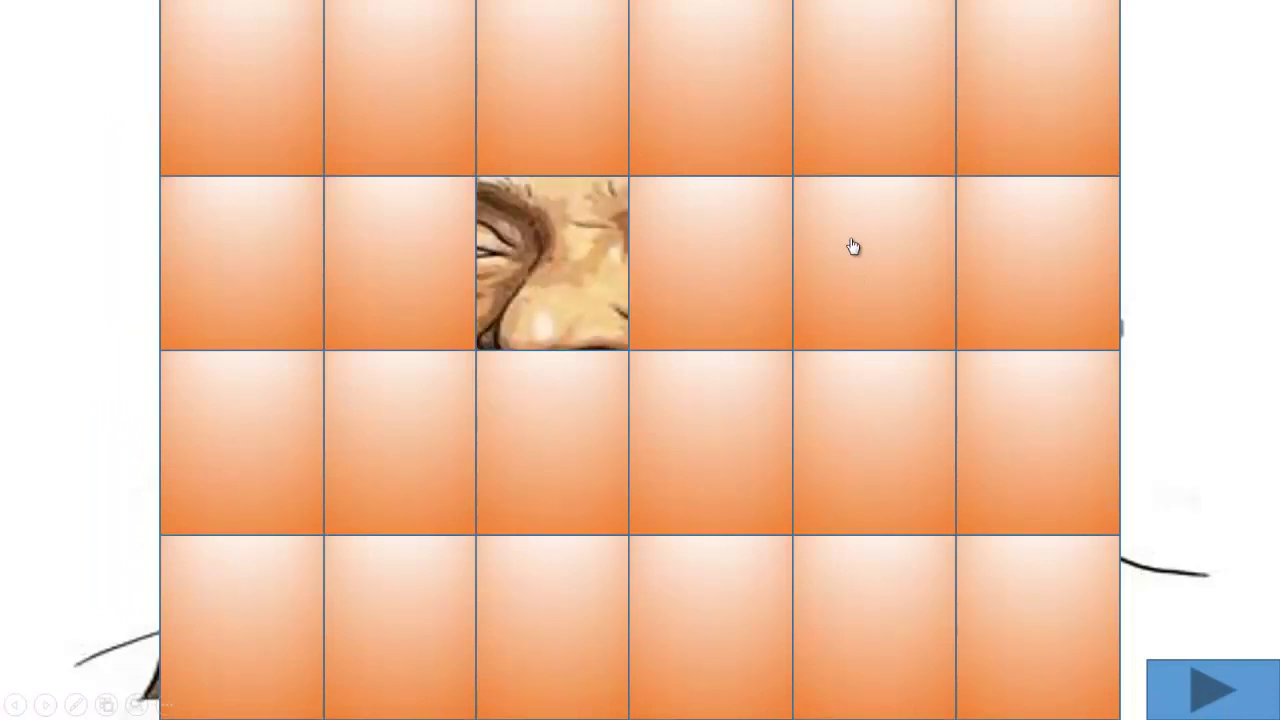
left_click(857, 325)
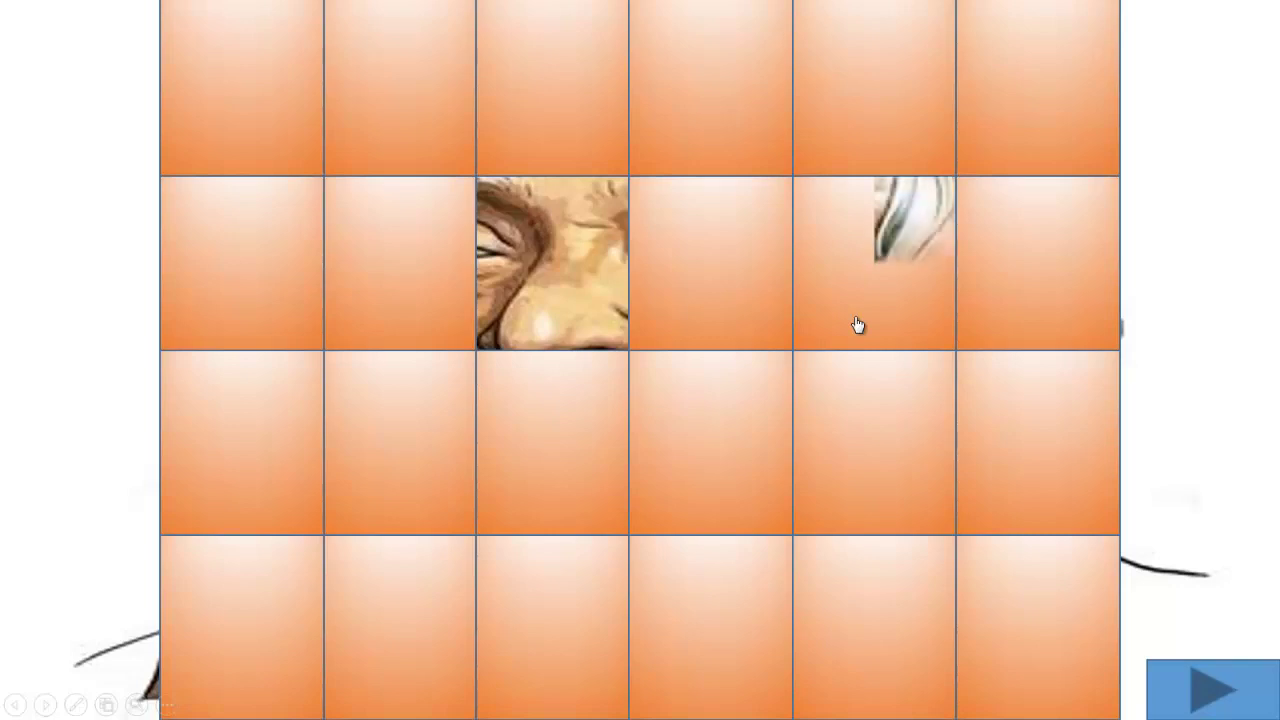
left_click(390, 582)
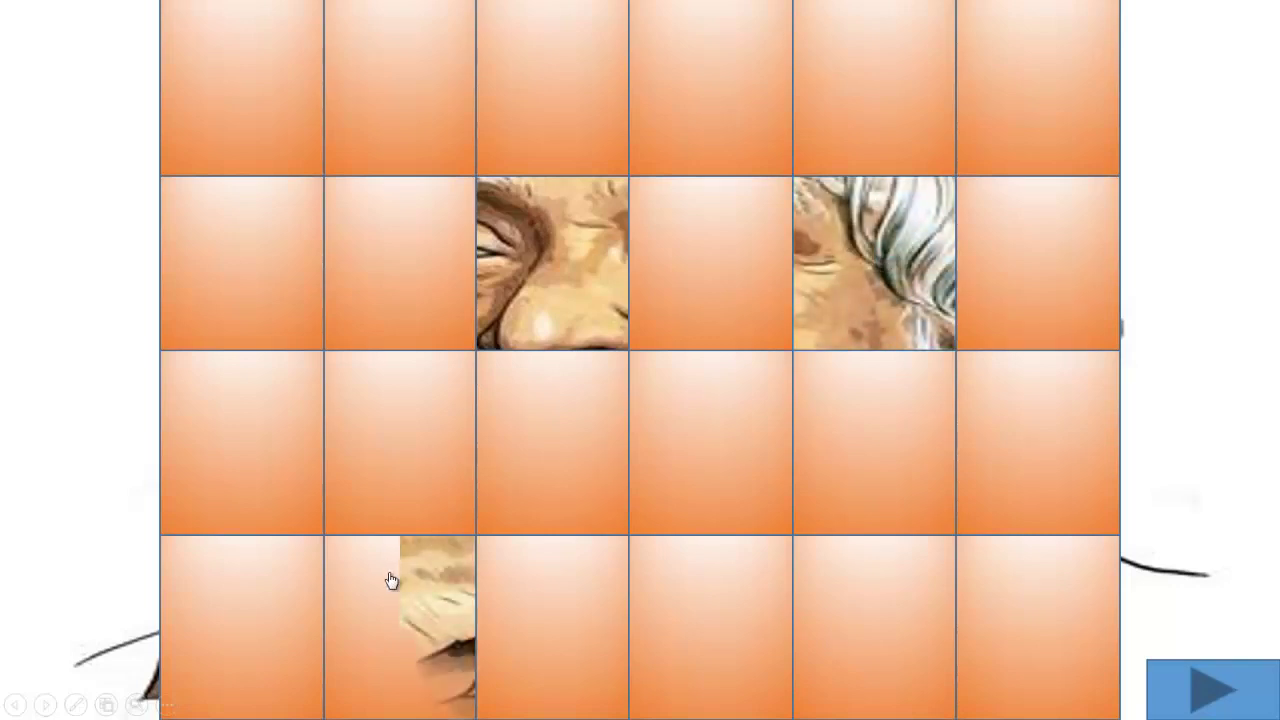
left_click(231, 284)
left_click(714, 479)
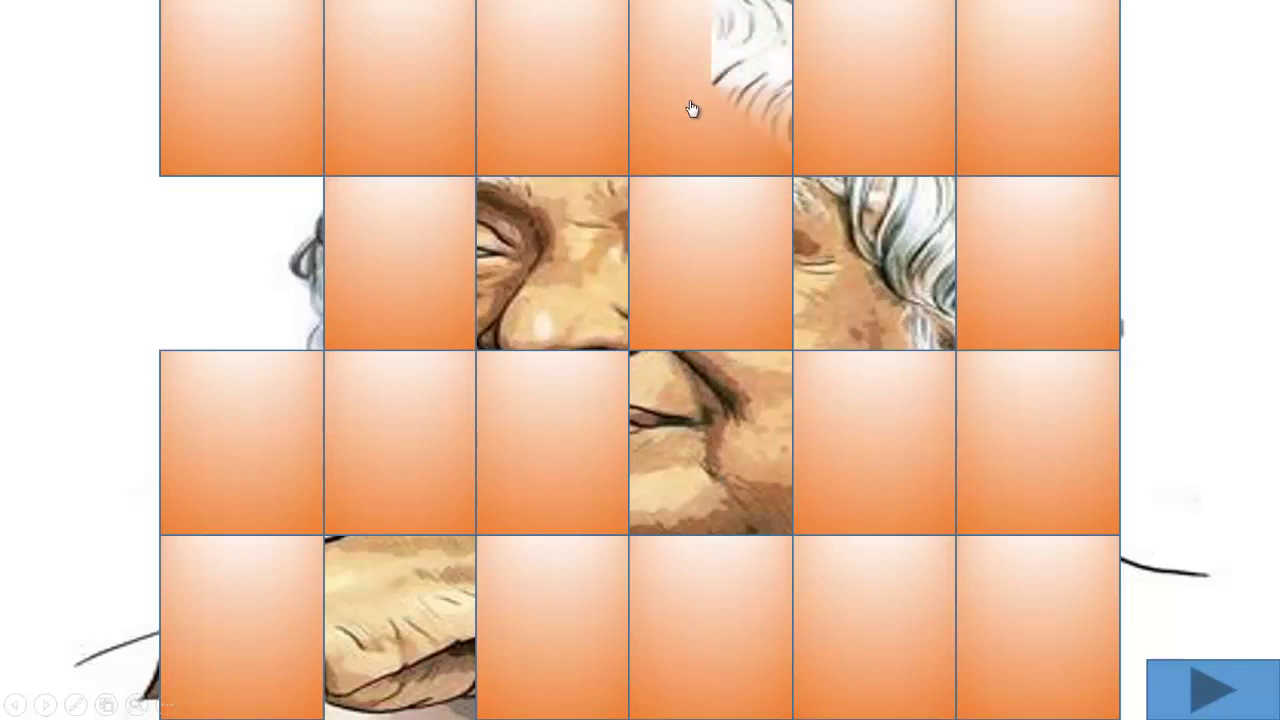
left_click(873, 494)
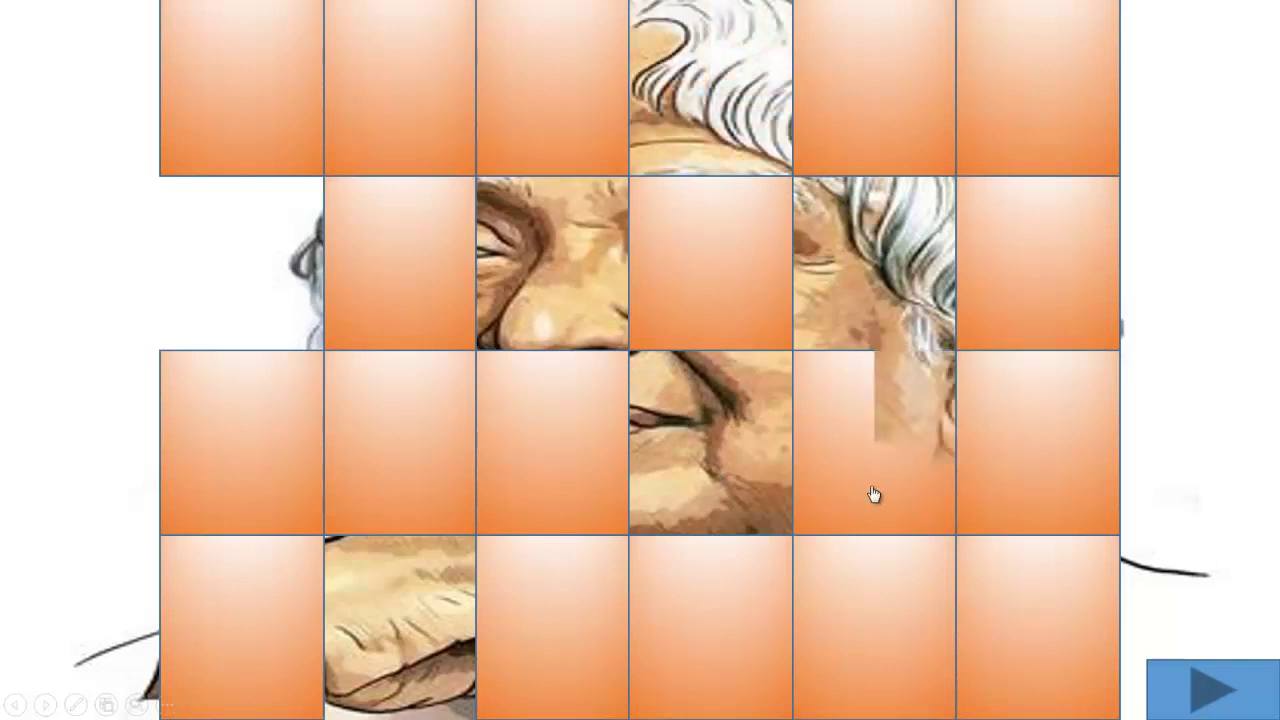
left_click(1222, 695)
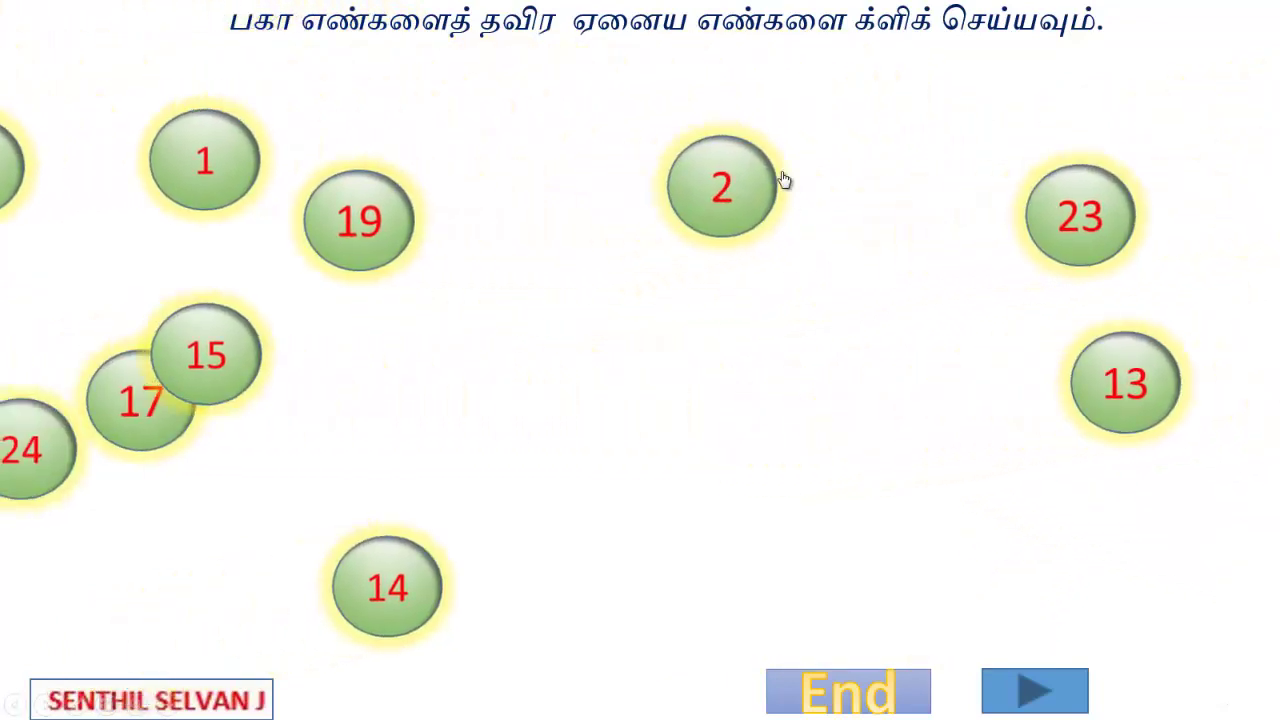
Pick bubbles 2, 4 and 13, then exit the slide show with Esc.
left_click(788, 177)
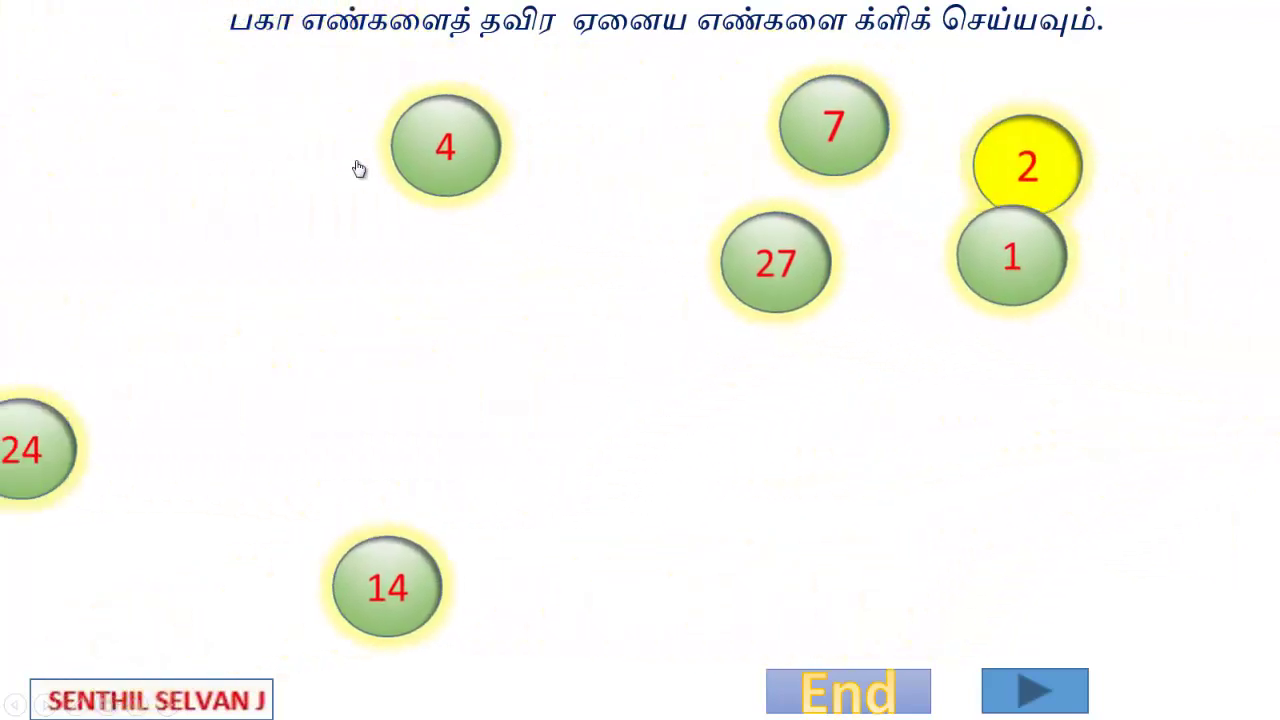
left_click(357, 169)
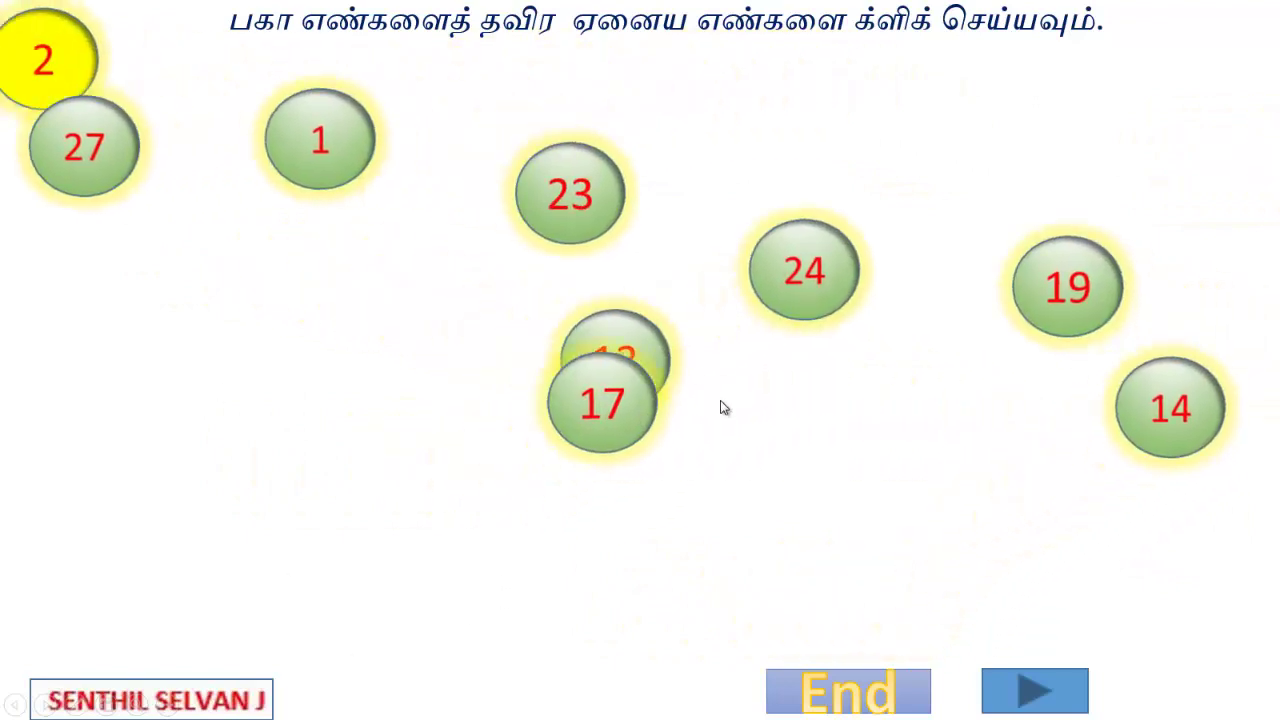
left_click(749, 400)
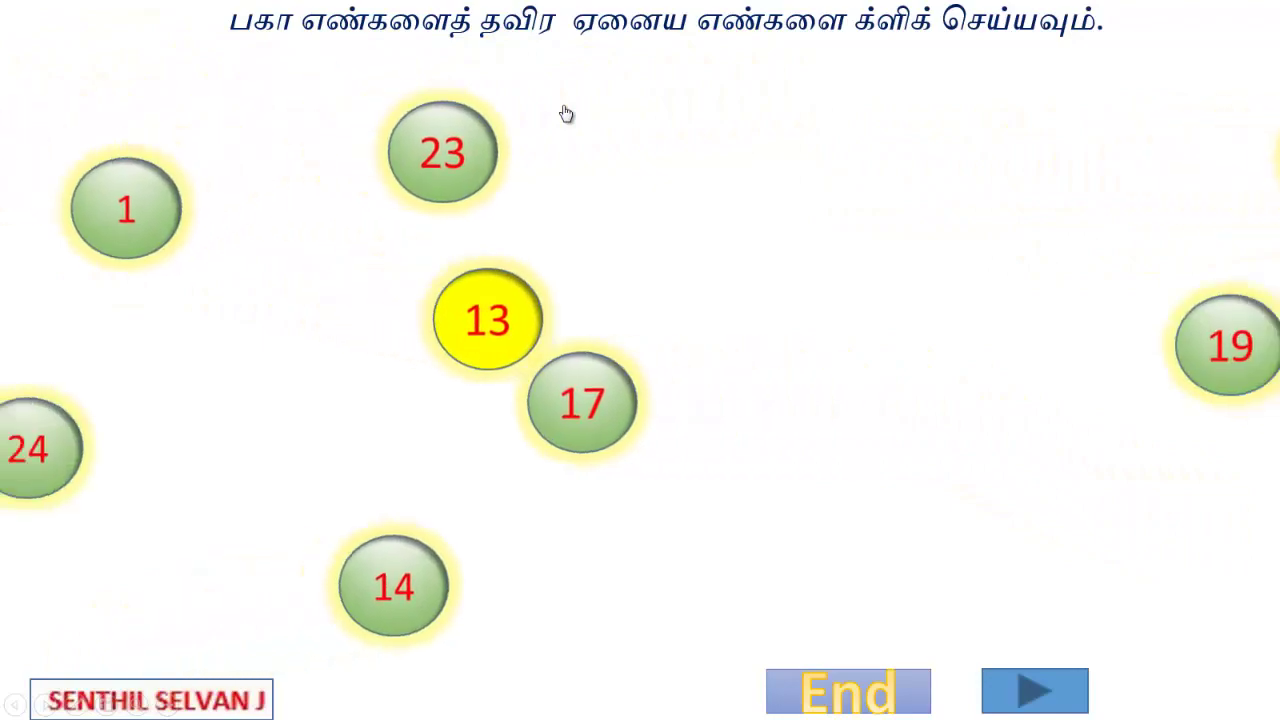
key("Escape")
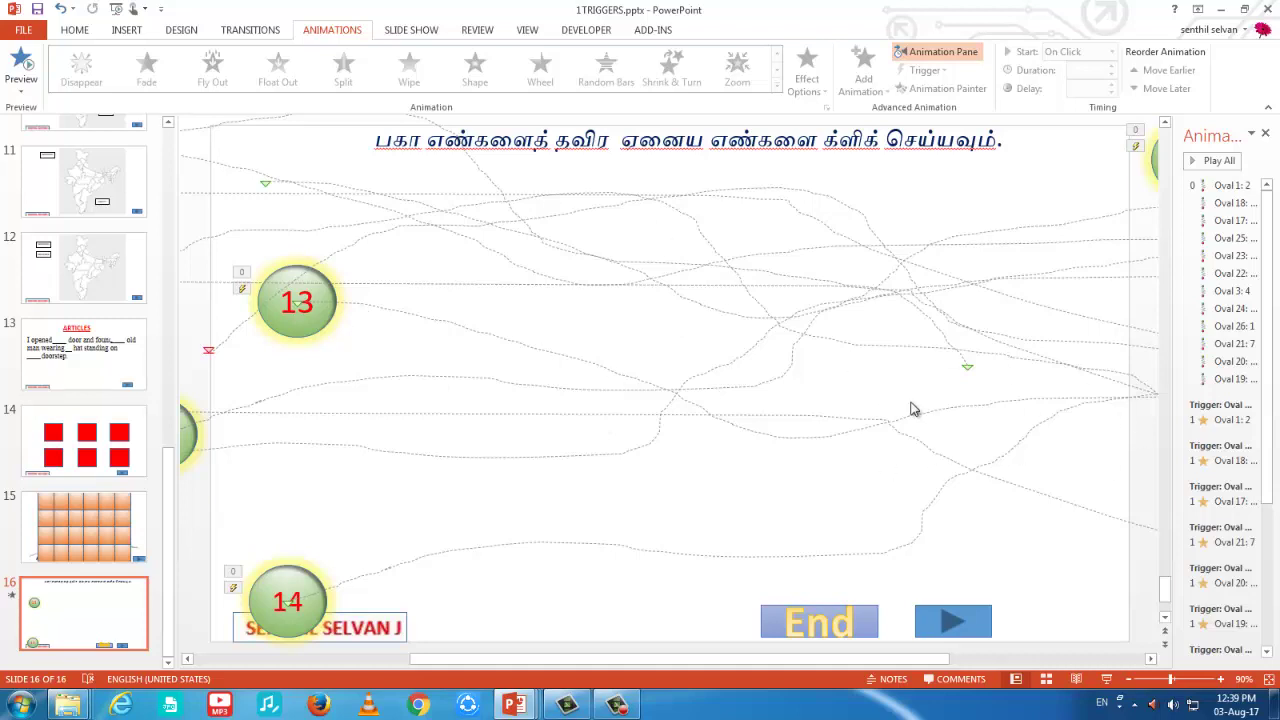
left_click(310, 330)
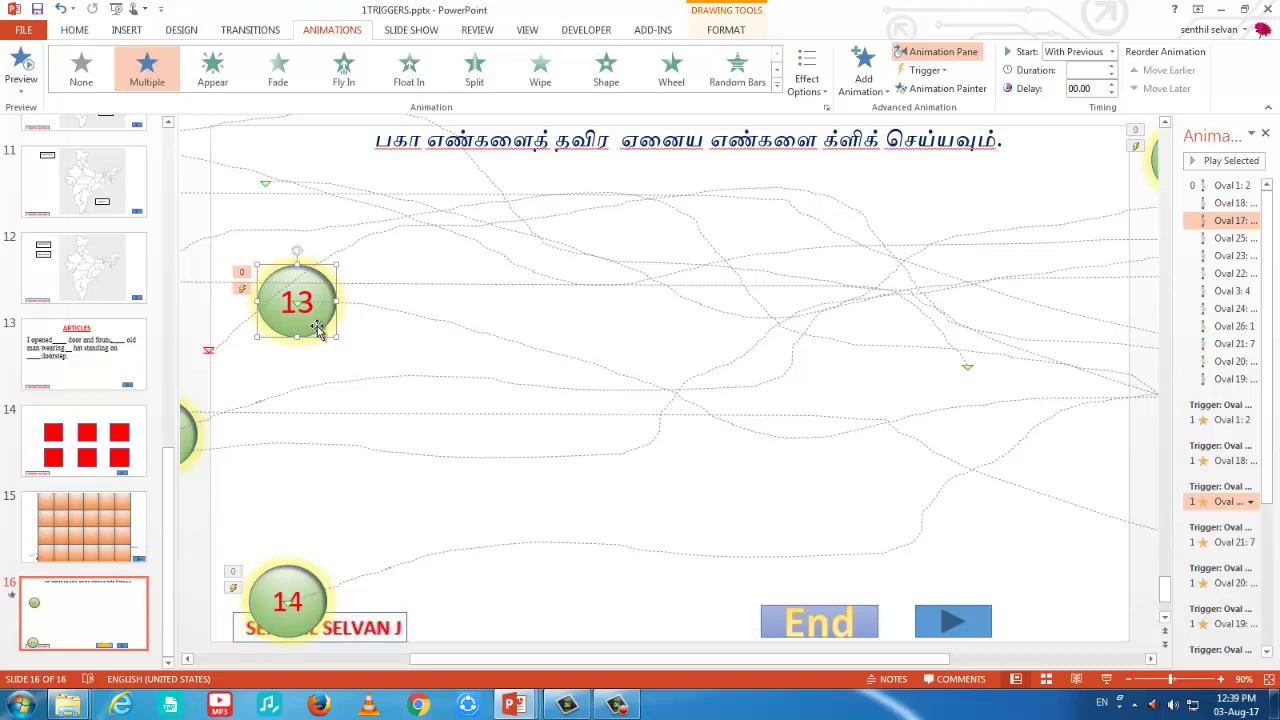
left_click(777, 86)
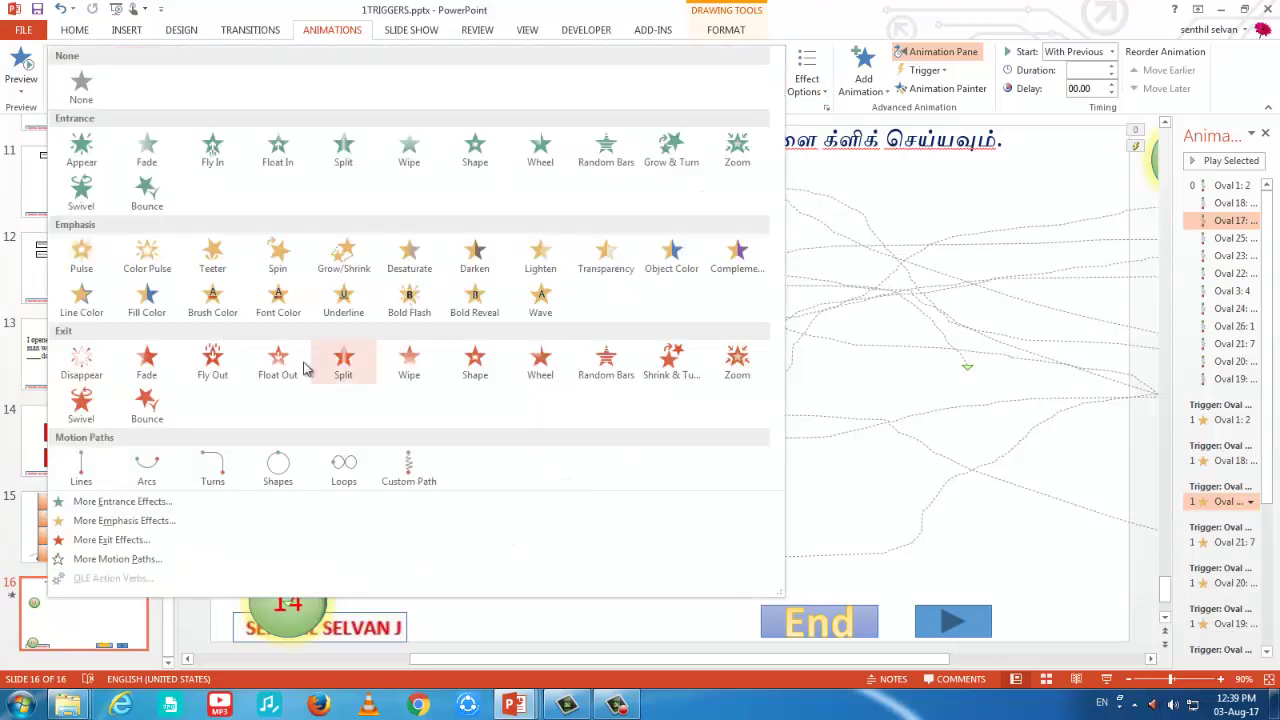
left_click(876, 352)
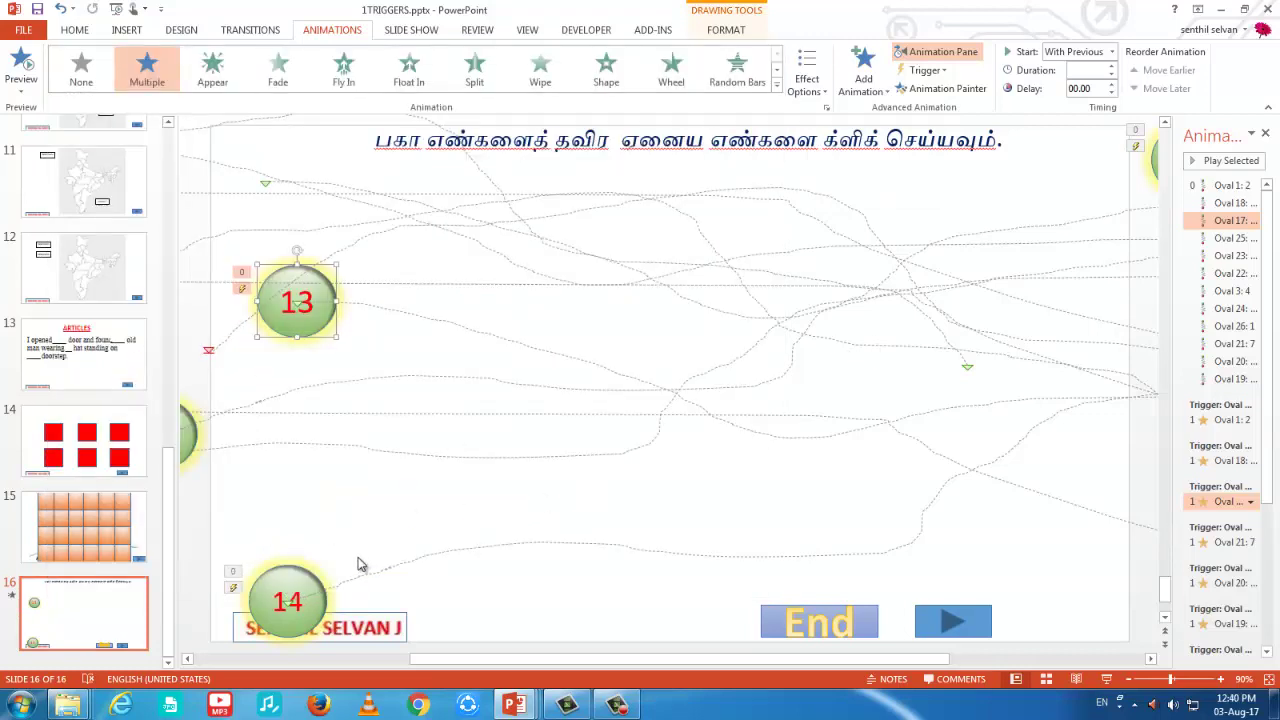
left_click(298, 583)
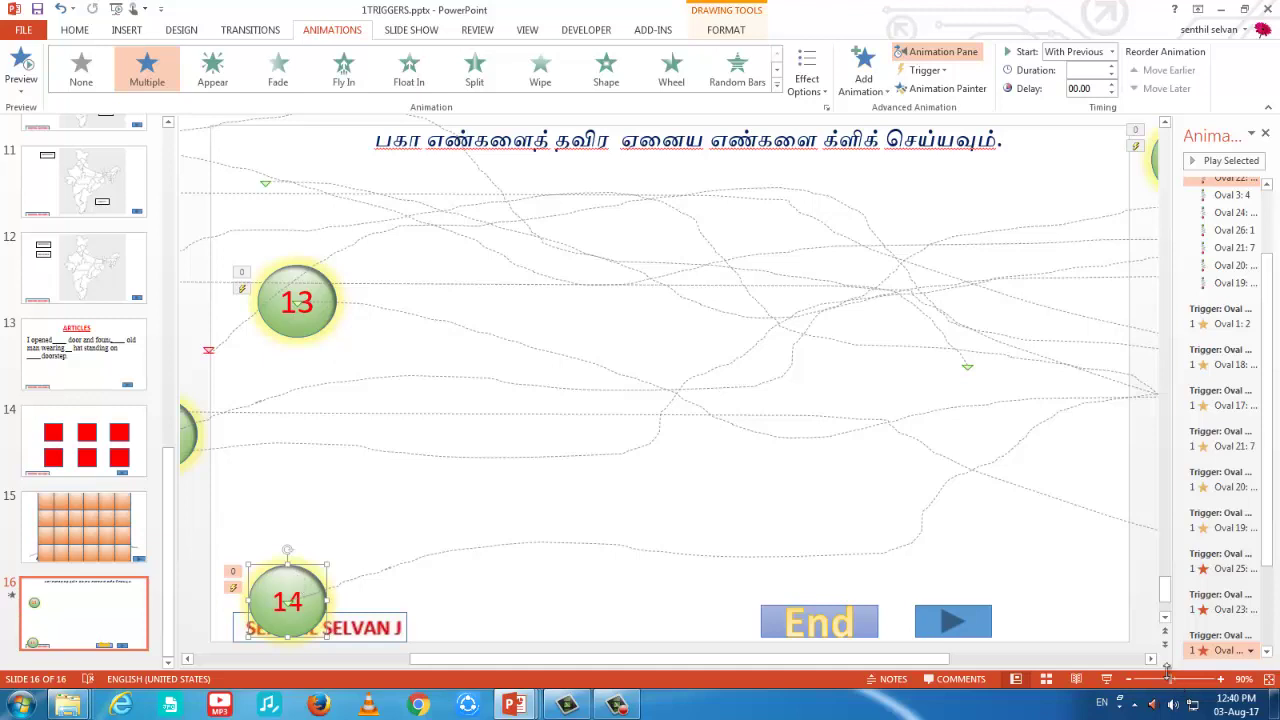
Start the slide show from slide 16 using the status-bar Slide Show button.
left_click(1106, 681)
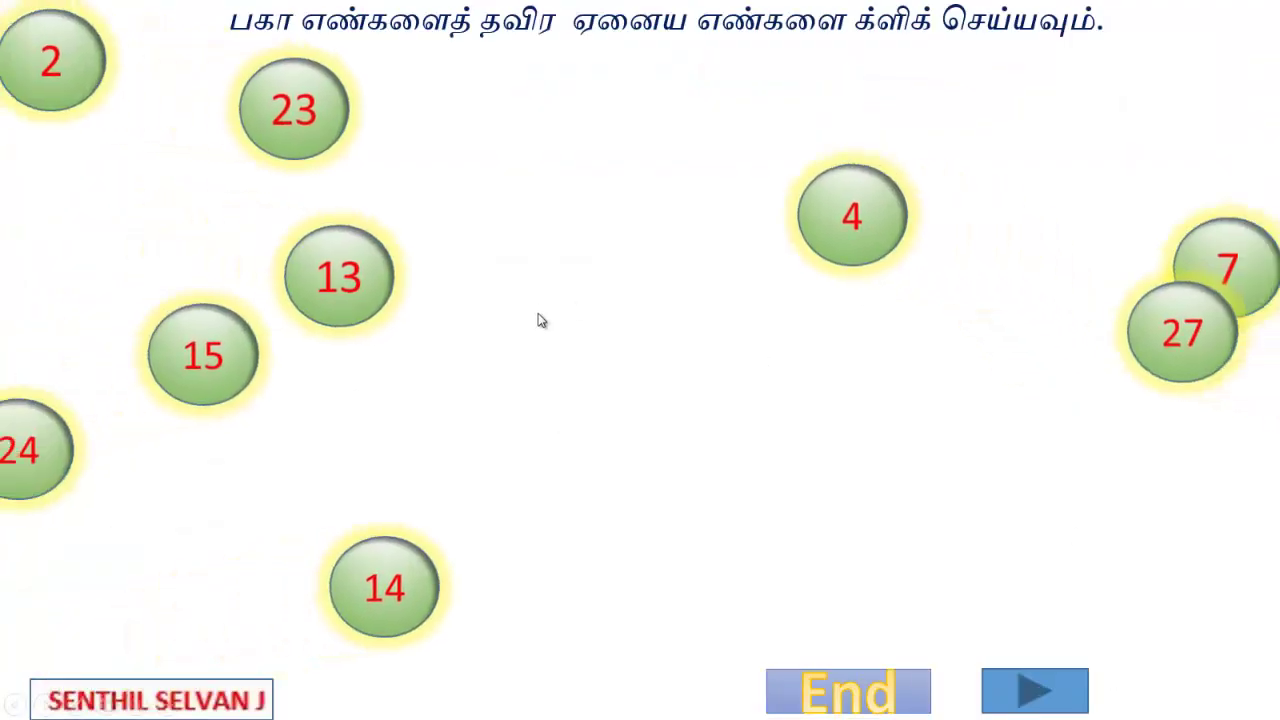